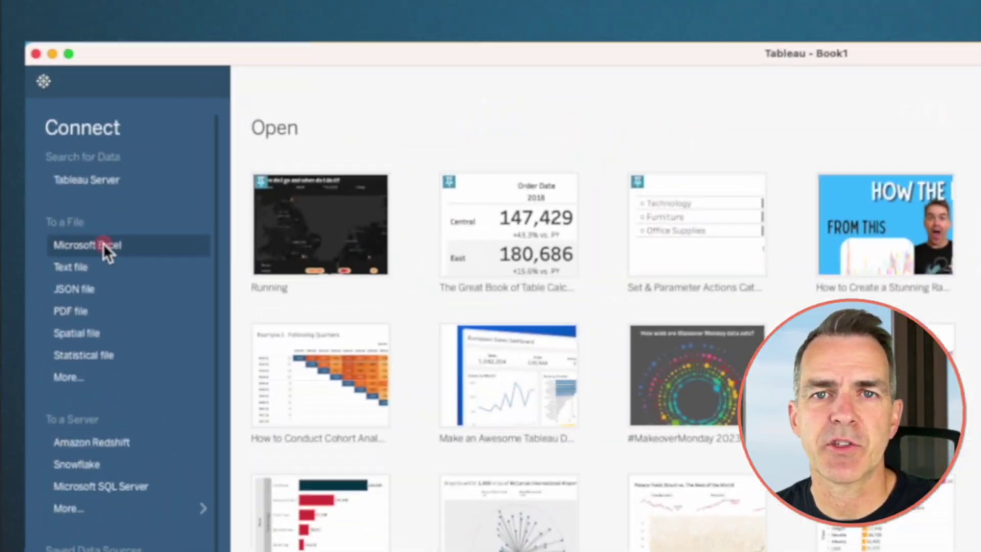
- Connect to the Adidas Sample Sales.xlsx Excel workbook and name the data source Adidas Sample Sales
click(83, 201)
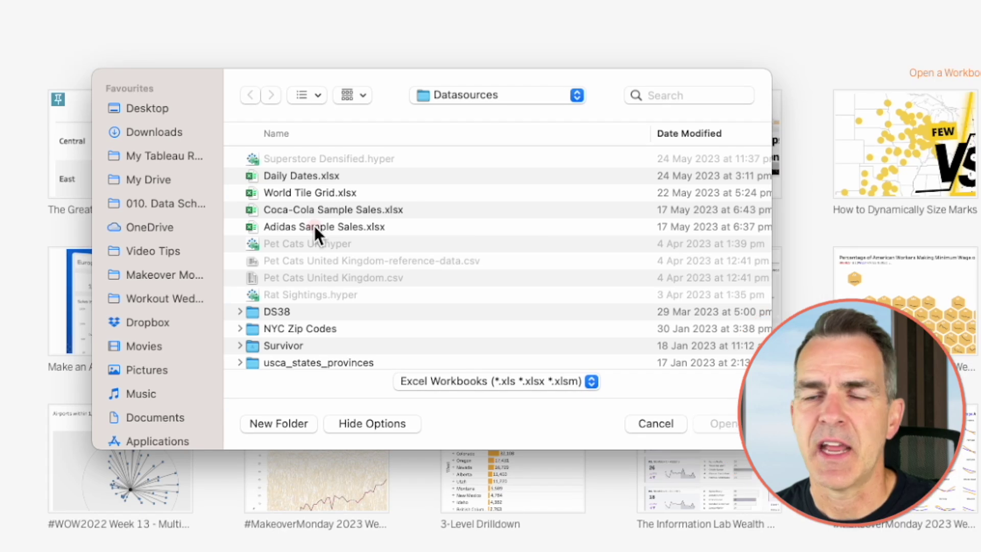
click(313, 227)
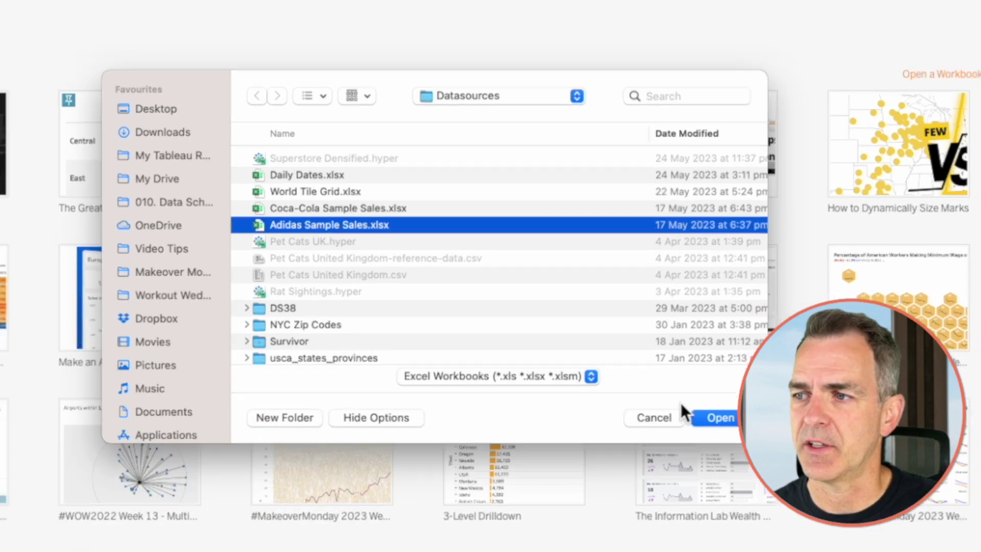
click(720, 423)
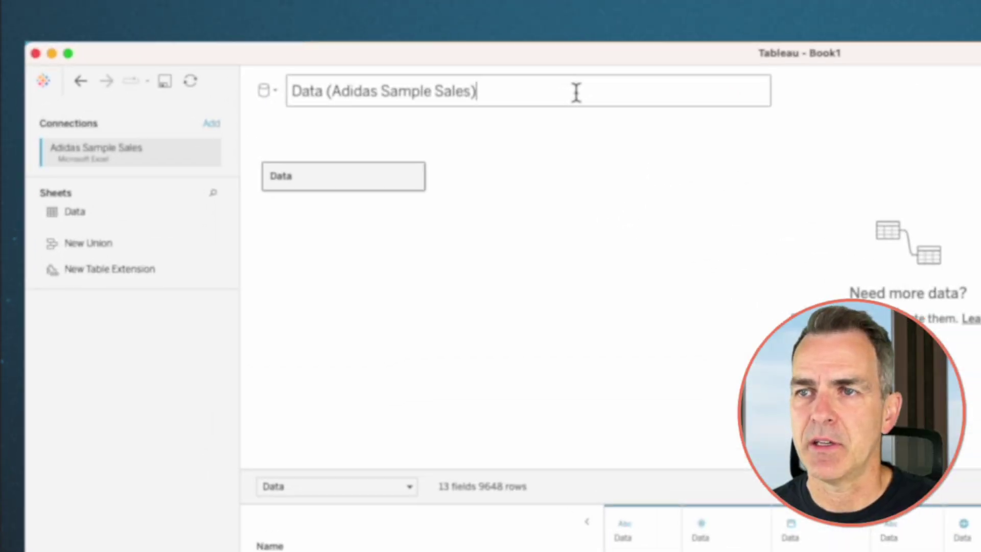
key(BackSpace)
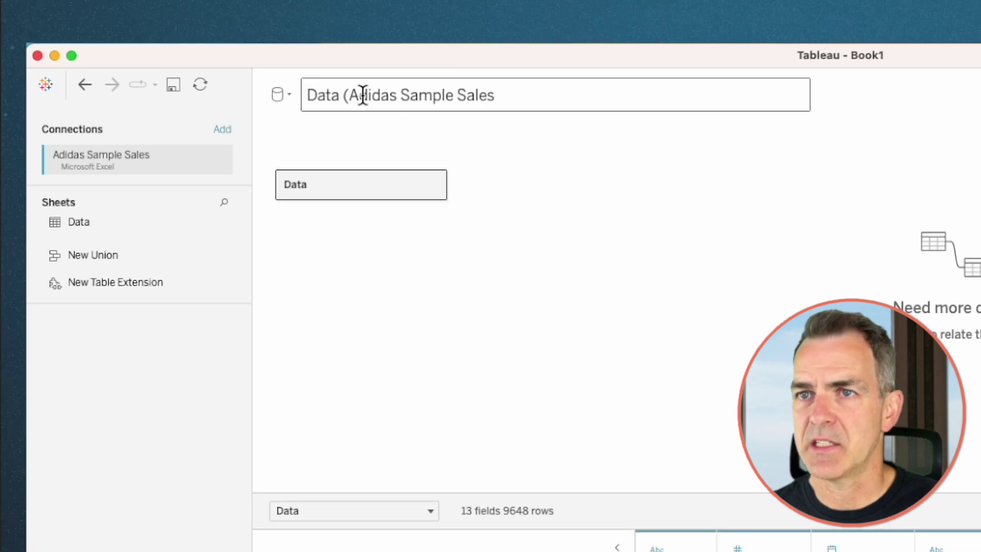
key(BackSpace)
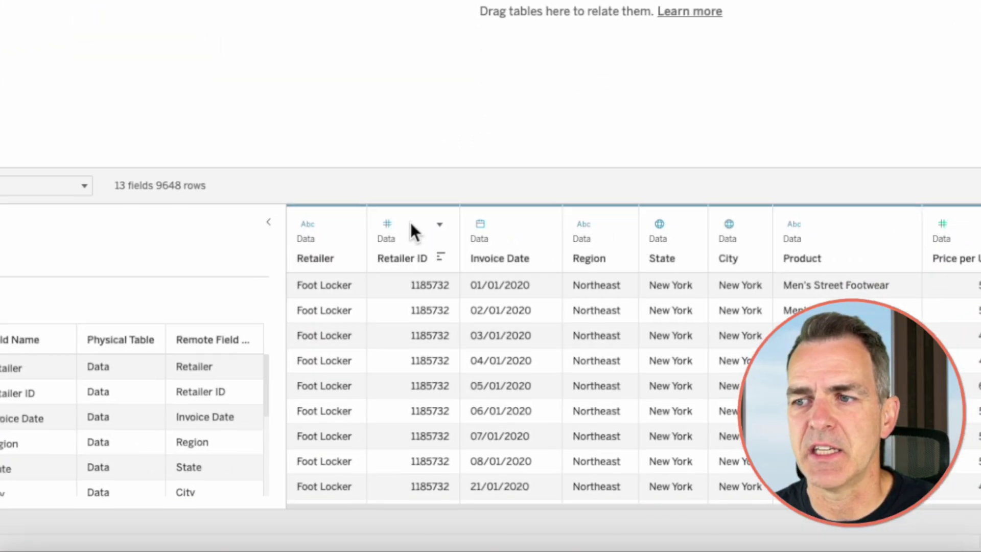
- Hide the Retailer ID field, leaving 12 fields
click(439, 221)
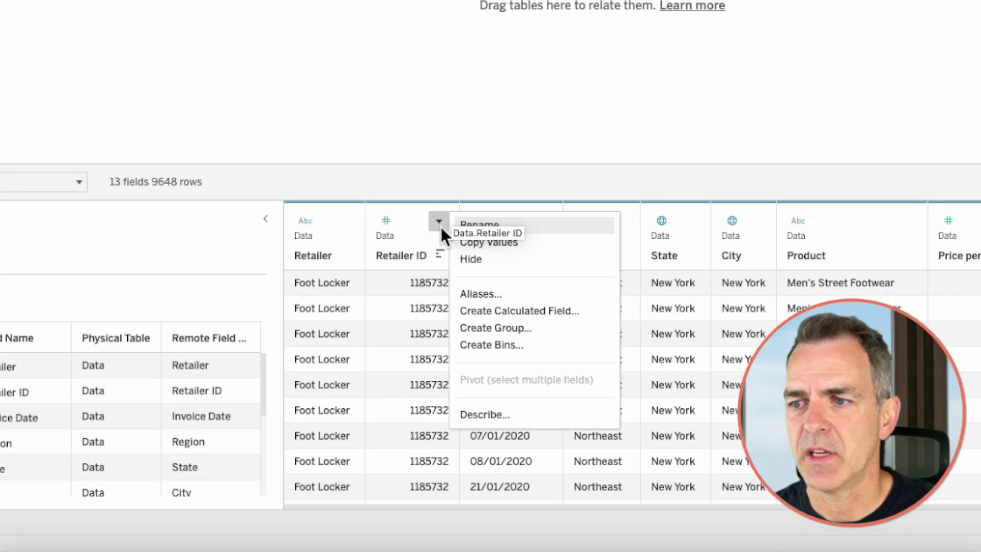
click(468, 259)
scroll(465, 259, right, 3)
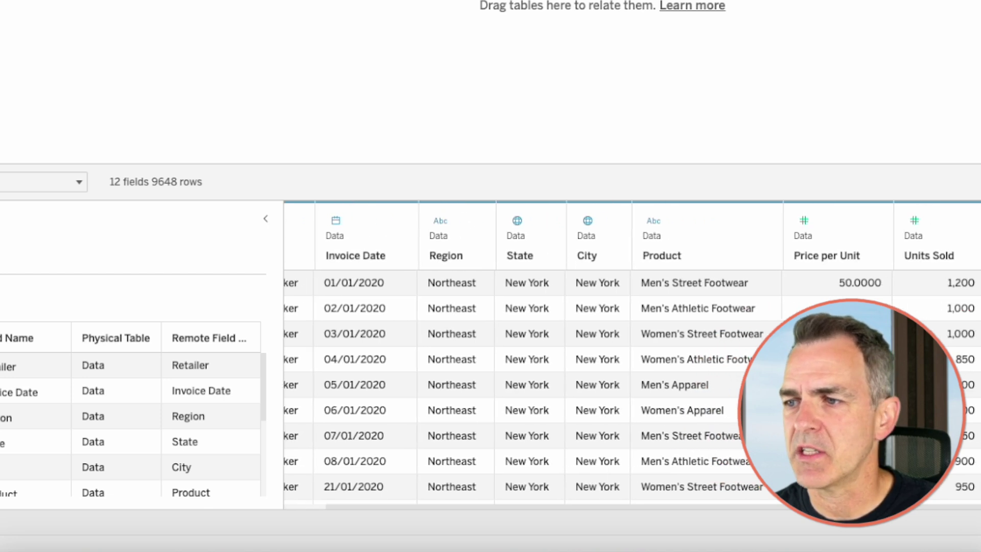
scroll(562, 358, right, 2)
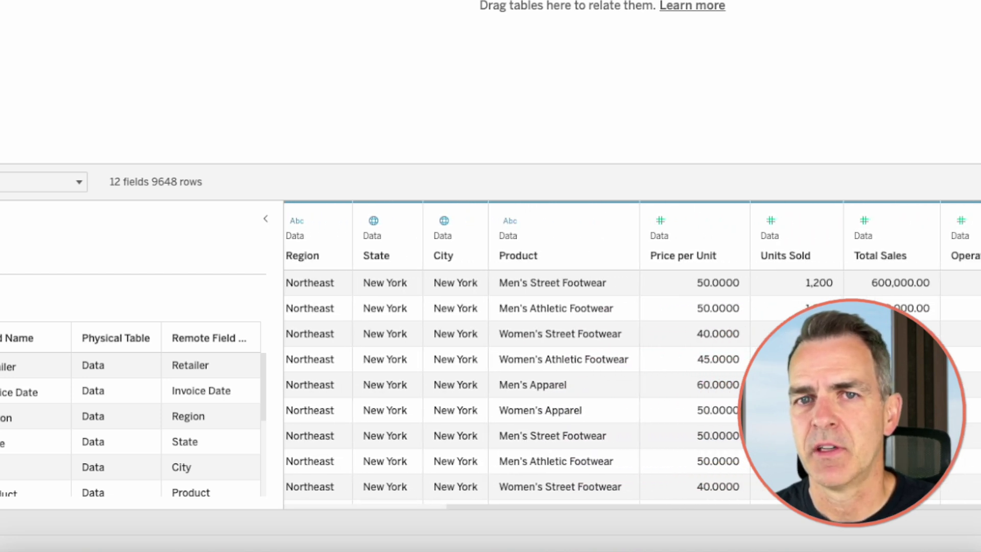
- On Sheet 1, plot Total Sales by continuous MONTH of Invoice Date as a line
click(132, 512)
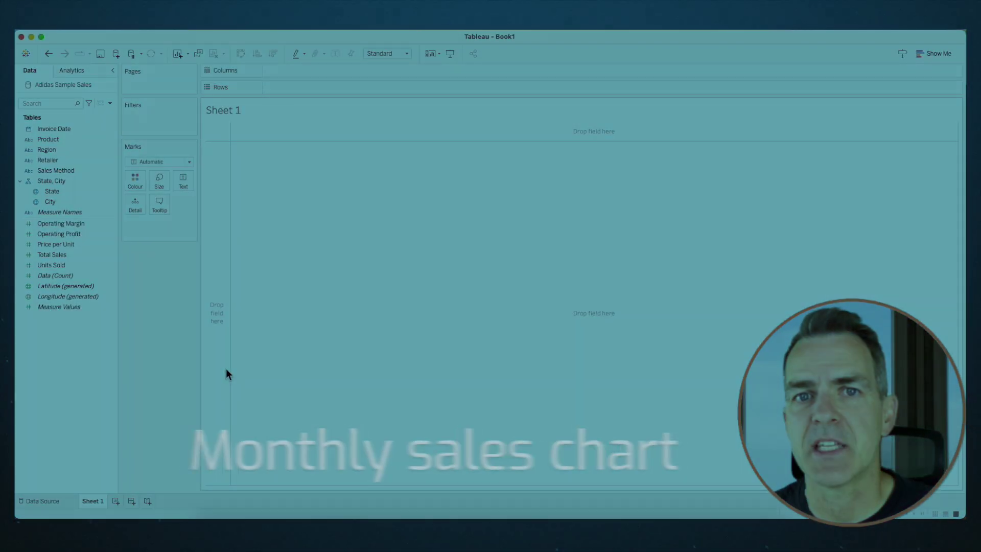
click(81, 133)
drag(111, 170, 436, 77)
click(783, 531)
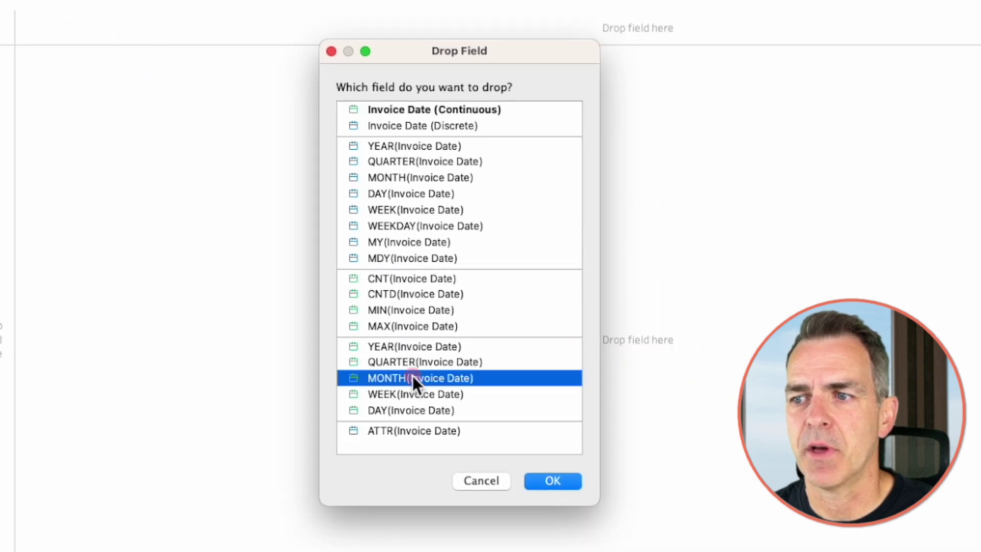
click(565, 484)
drag(115, 394, 509, 116)
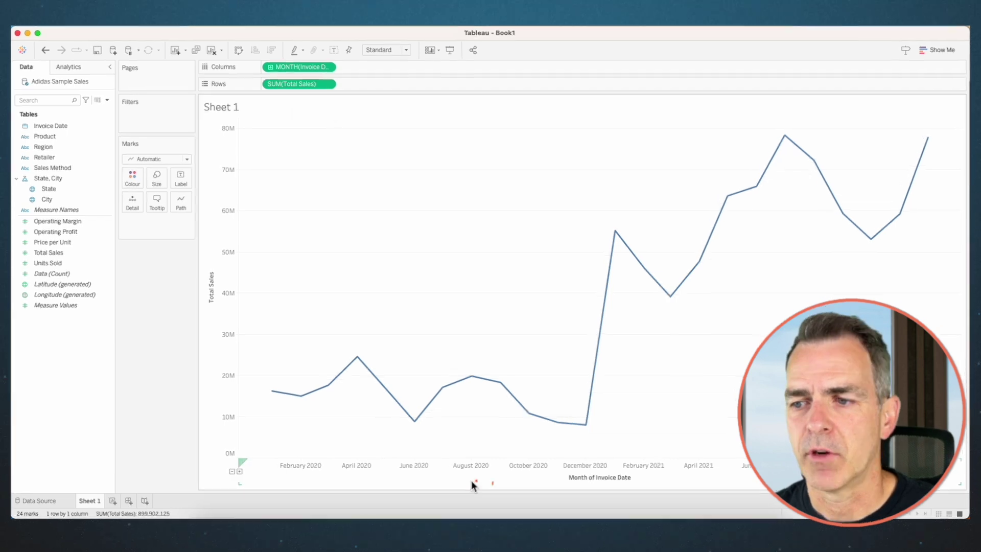
- Remove the title from the month date axis
right_click(476, 480)
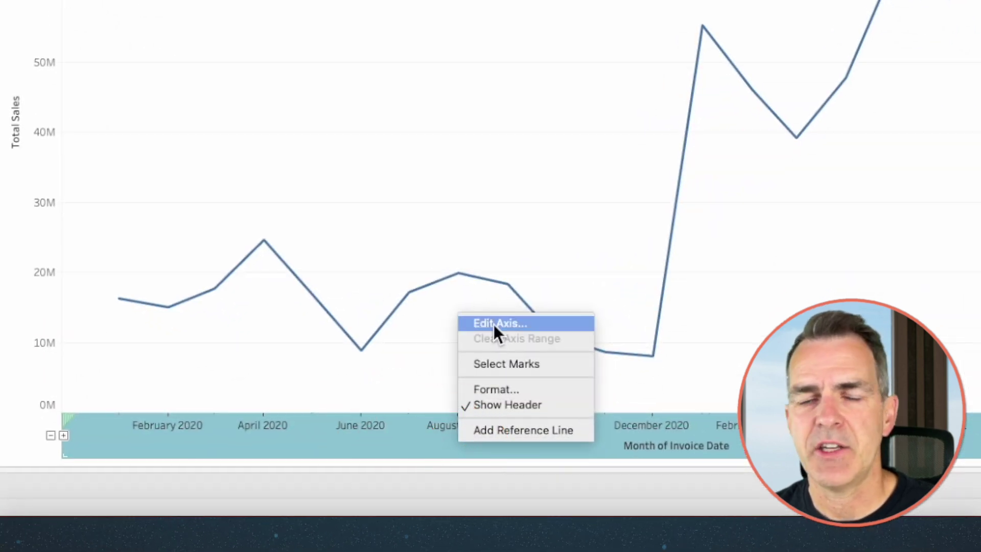
click(494, 324)
click(567, 454)
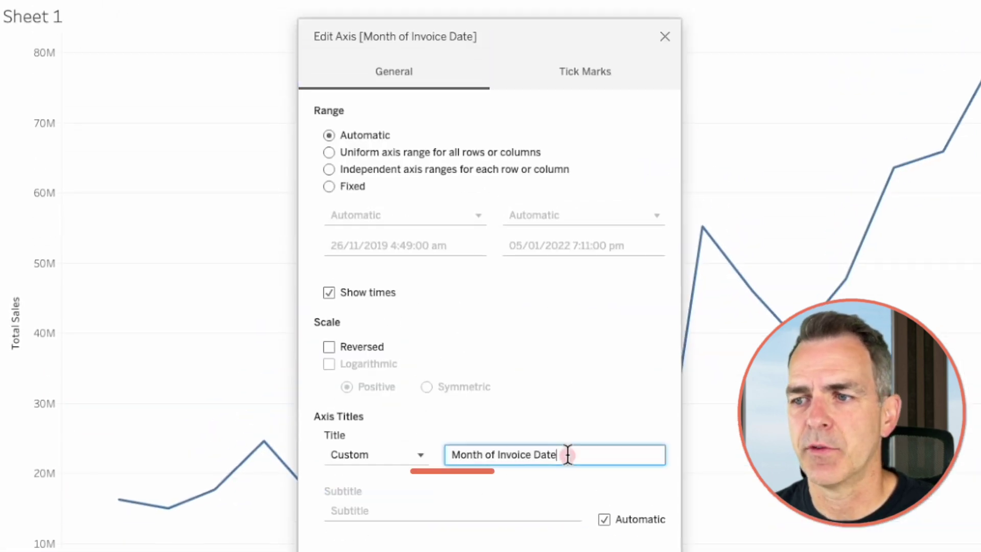
text(Title)
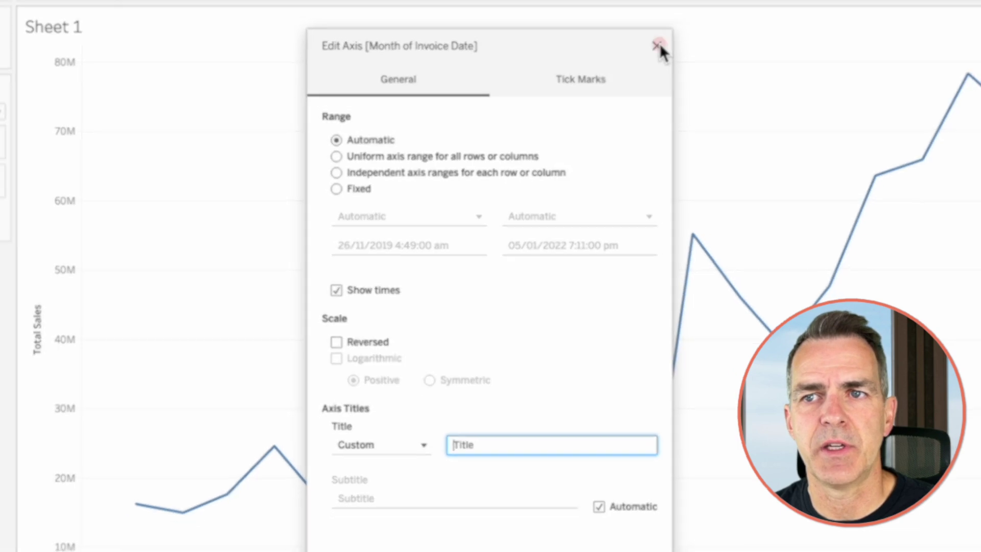
click(665, 36)
- Title the worksheet 'Sales by Month'
click(188, 83)
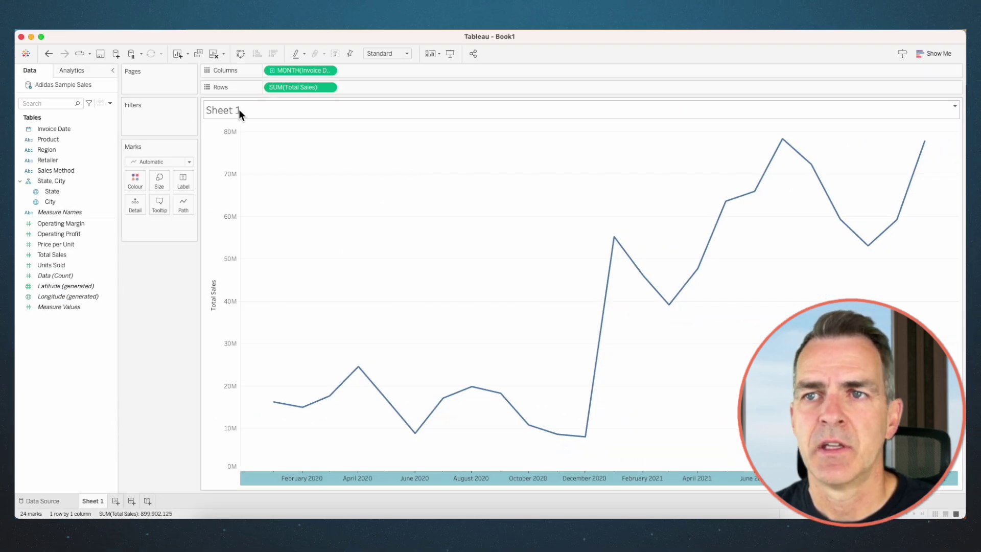
double_click(238, 109)
key(super+a)
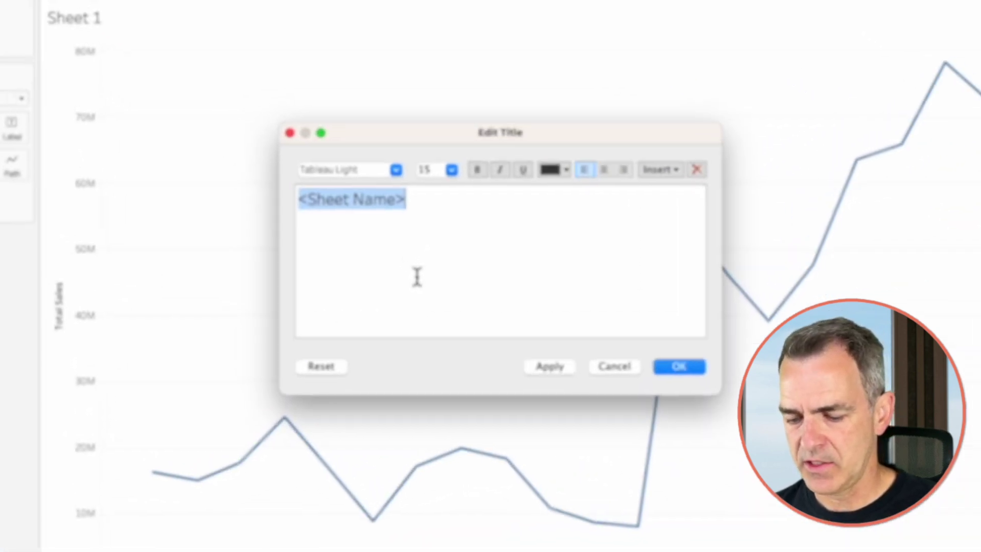
text(Sales by Month)
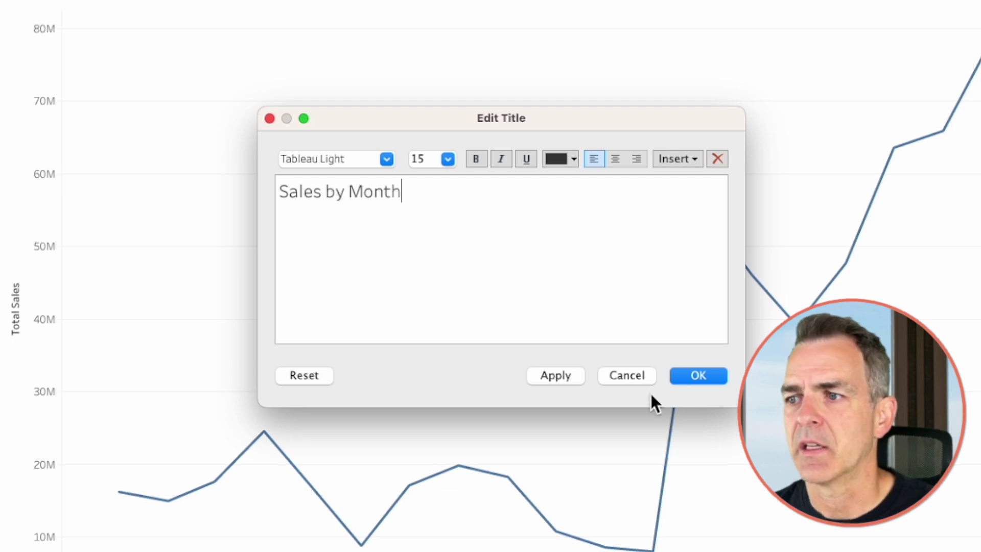
click(678, 376)
- Delete the Total Sales axis title
right_click(44, 285)
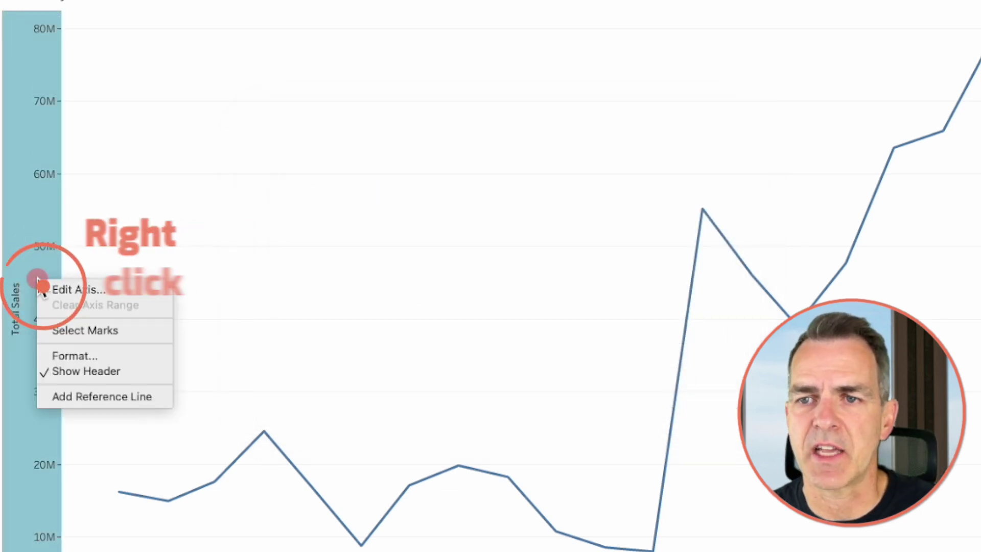
click(85, 292)
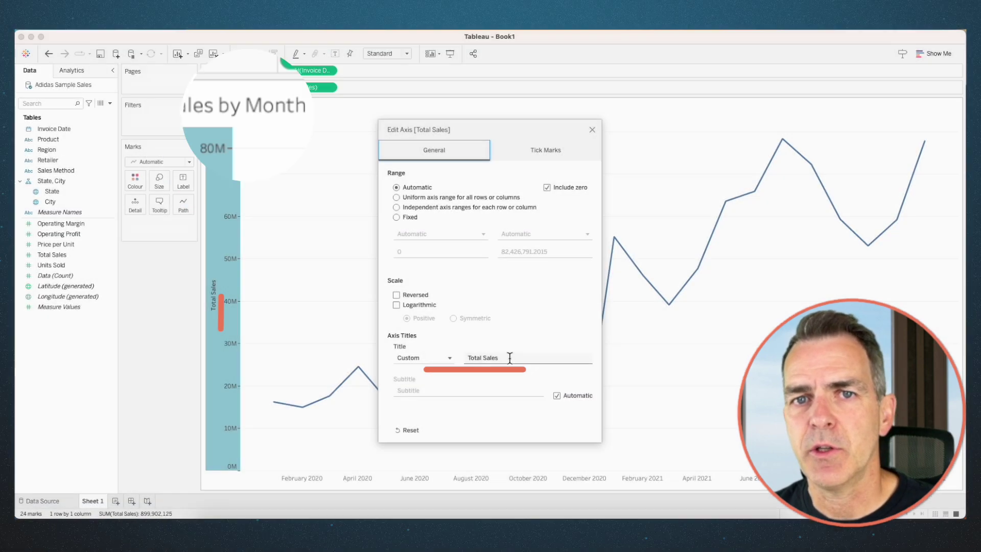
drag(509, 357, 472, 357)
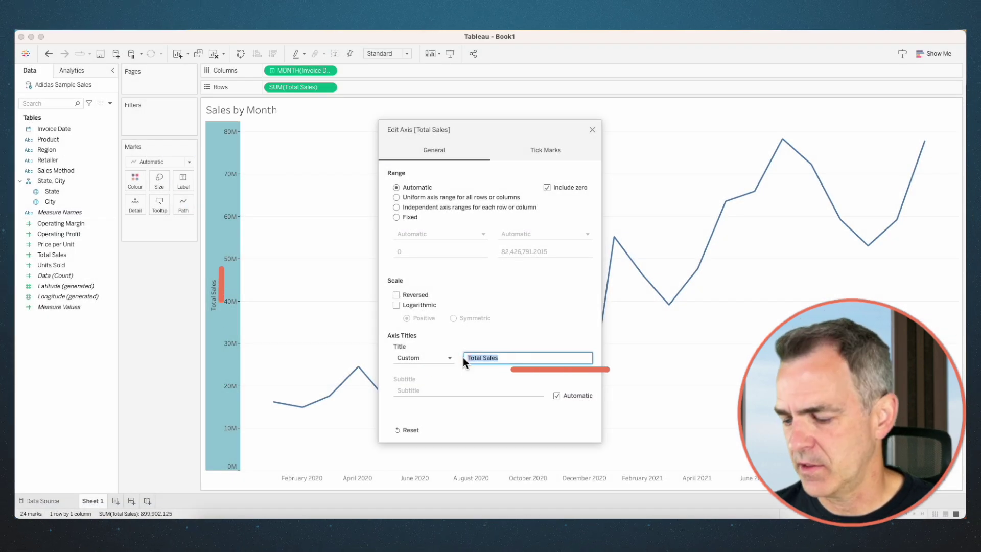
key(BackSpace)
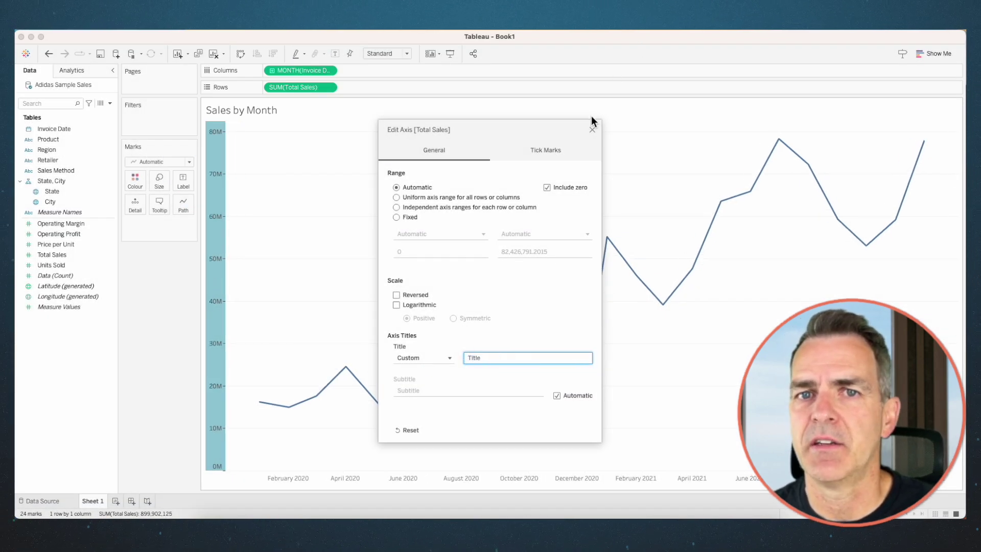
- Colour the sales line dark navy with a pasted custom hex value
click(592, 130)
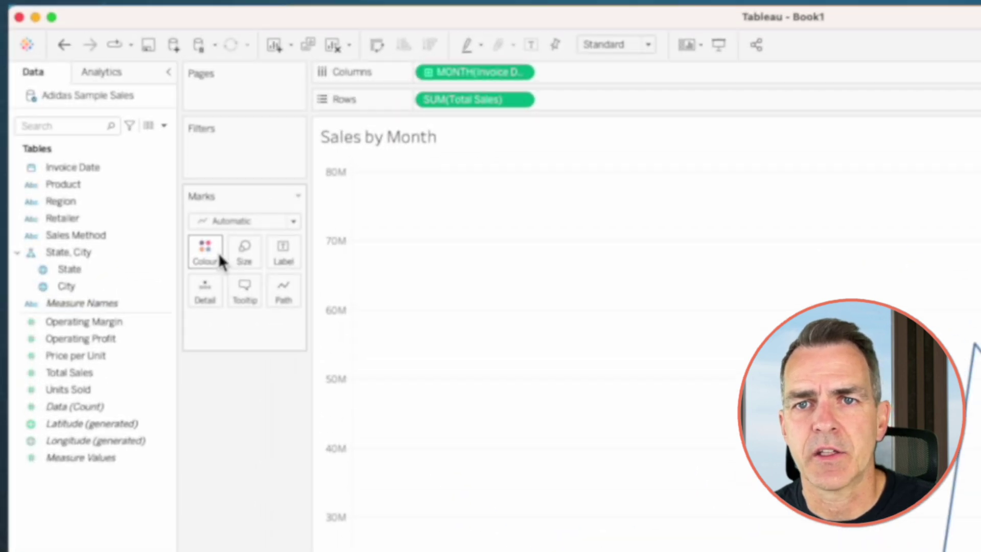
click(135, 182)
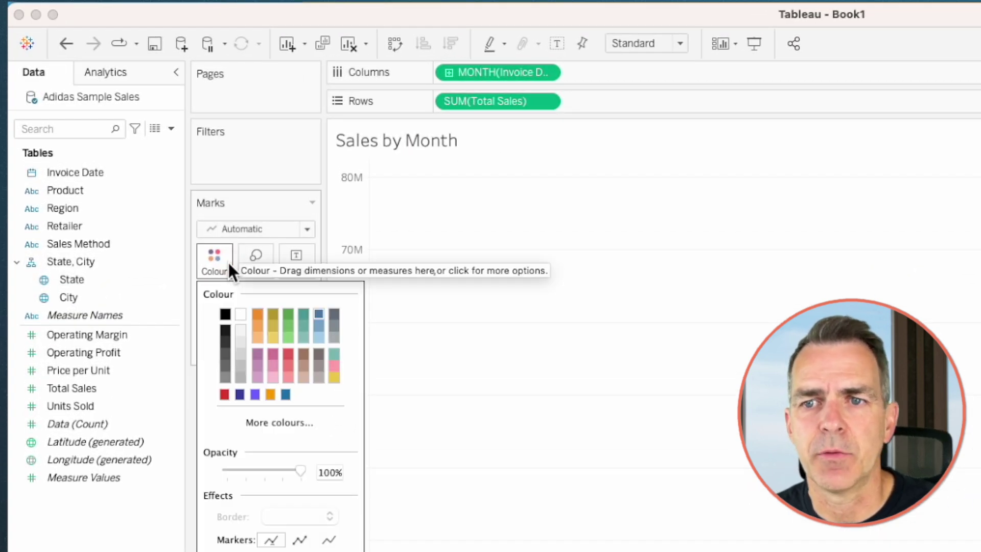
click(280, 422)
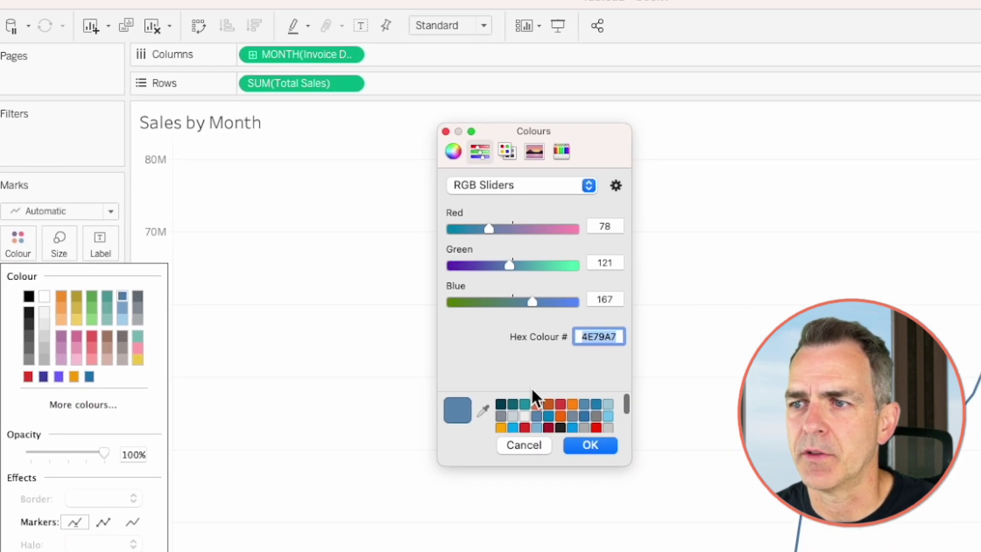
right_click(549, 332)
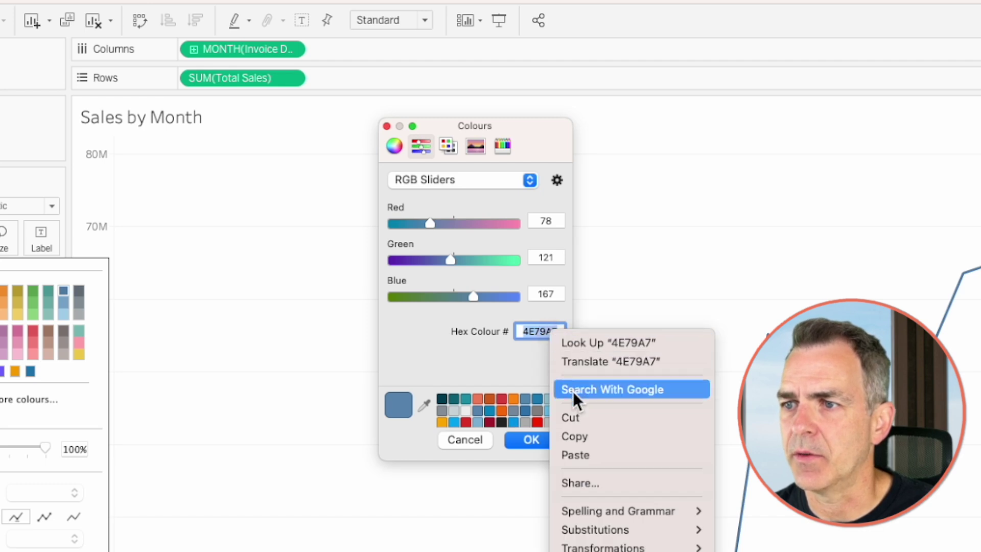
click(583, 455)
click(542, 438)
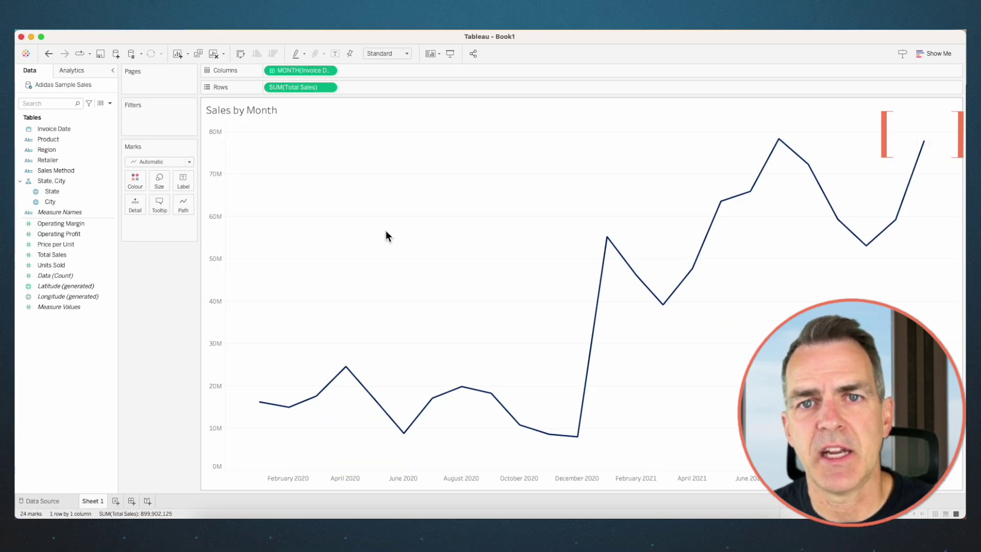
- Show a mark label on the most recent value only (77,815,430)
click(182, 184)
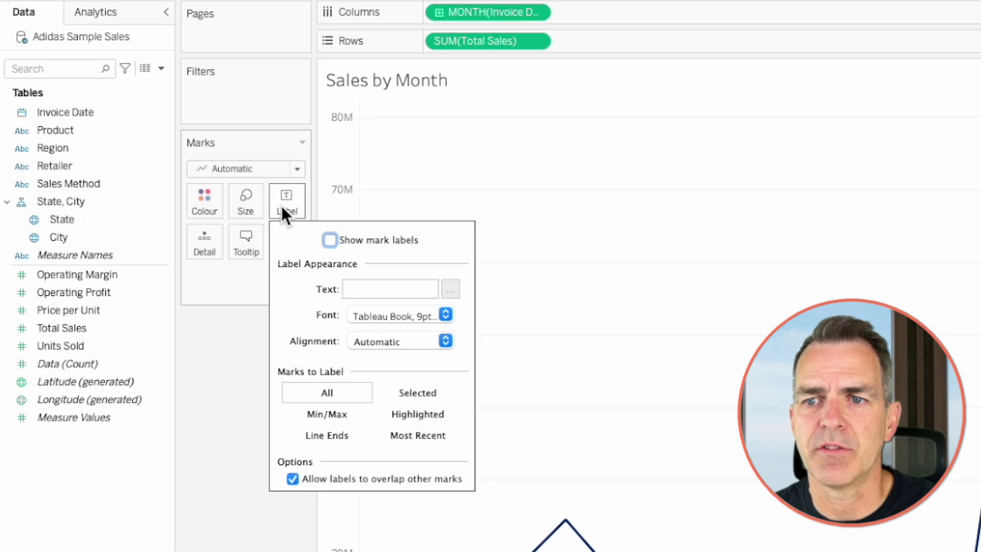
click(412, 435)
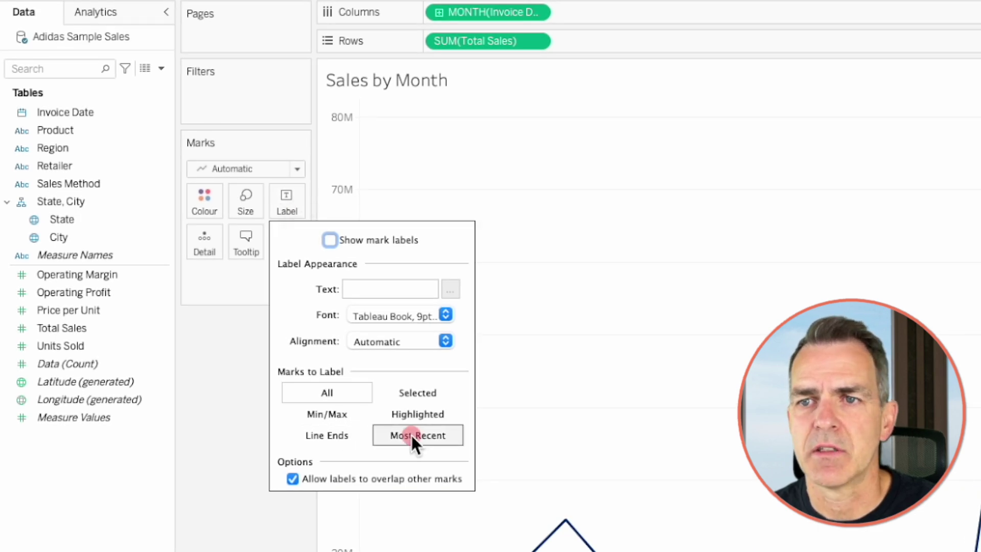
click(329, 239)
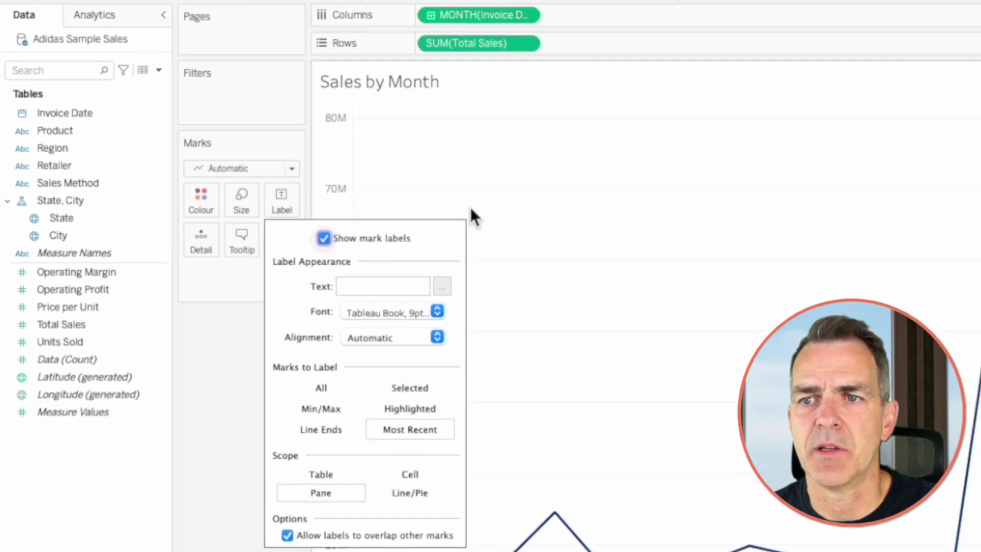
click(697, 177)
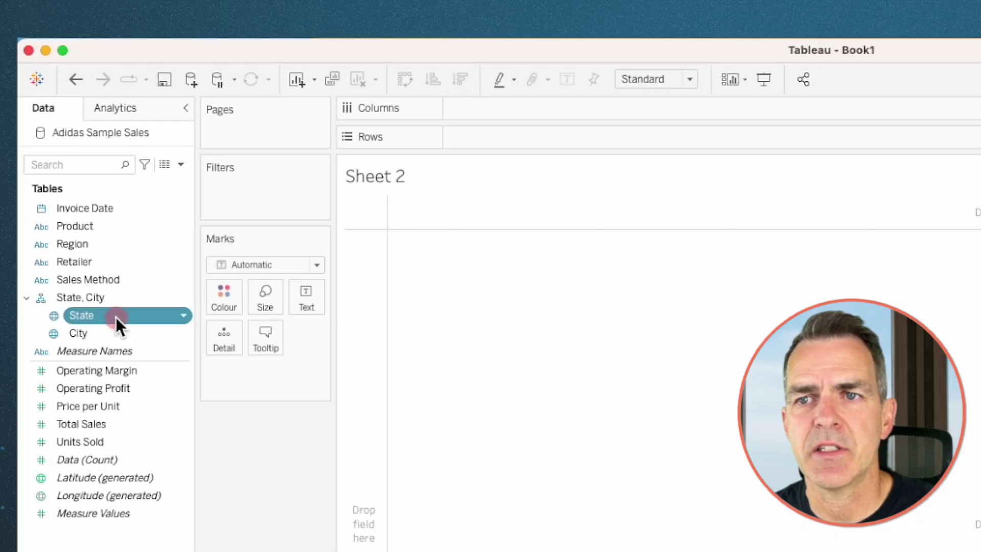
- Map State on Sheet 2 and fix the 50 unknown locations to Country/Region USA
double_click(116, 314)
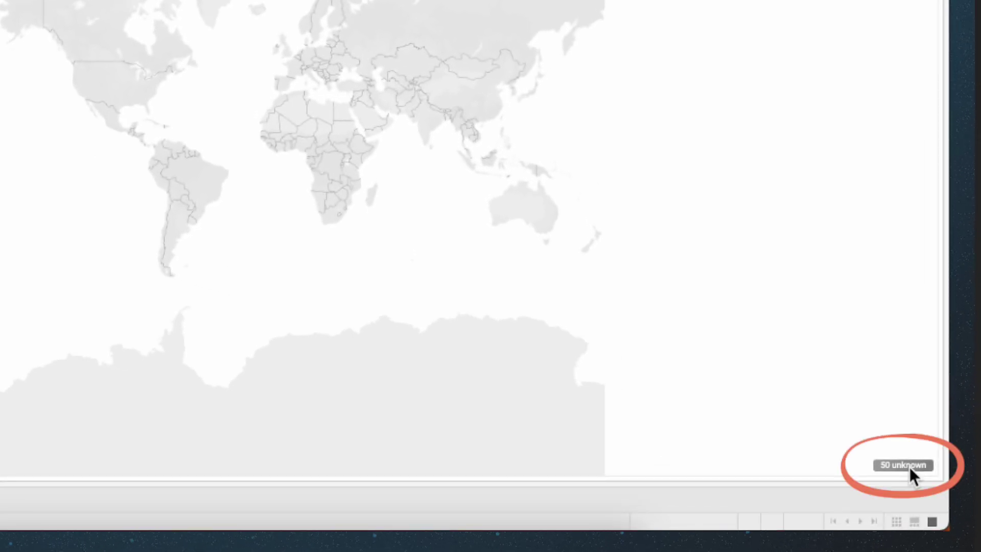
click(909, 466)
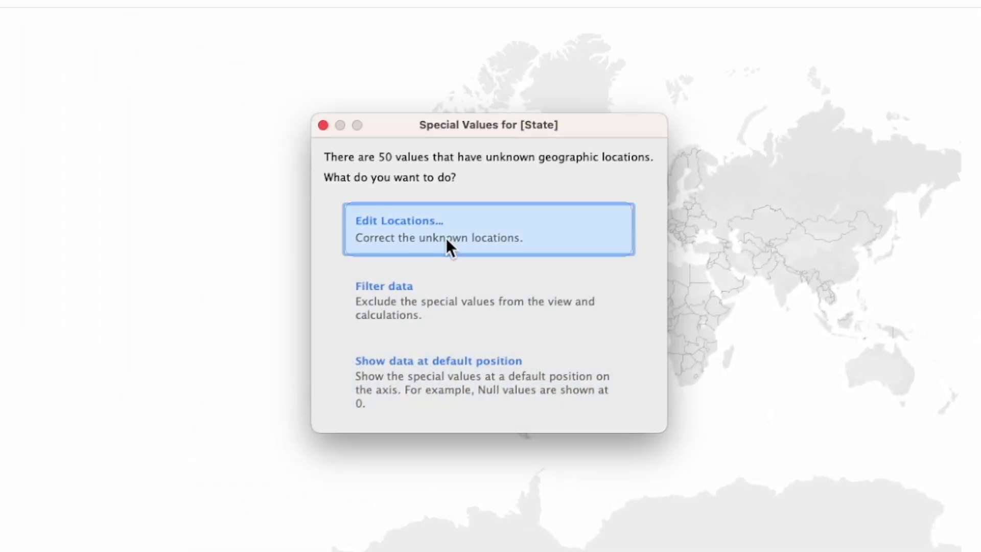
click(446, 238)
click(375, 103)
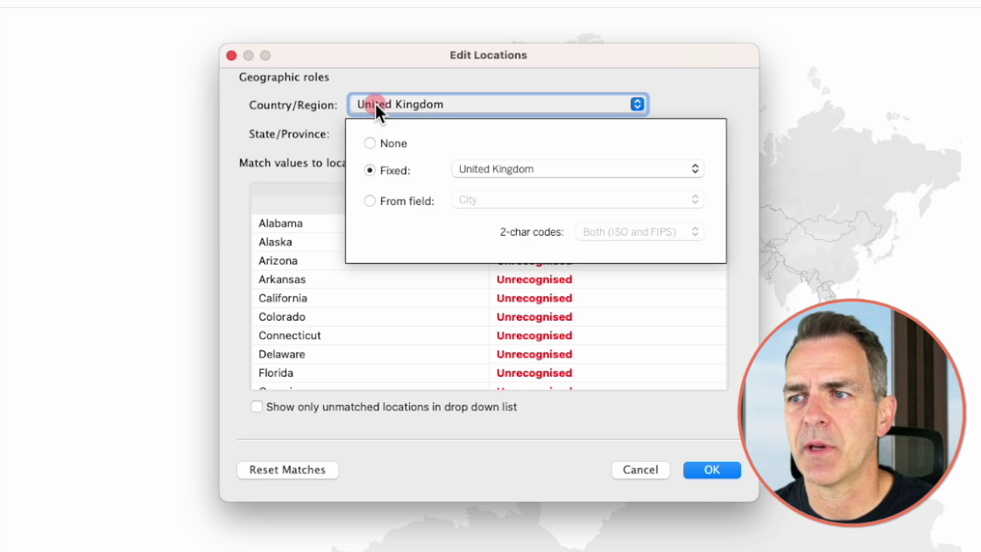
click(463, 169)
text(us)
click(486, 330)
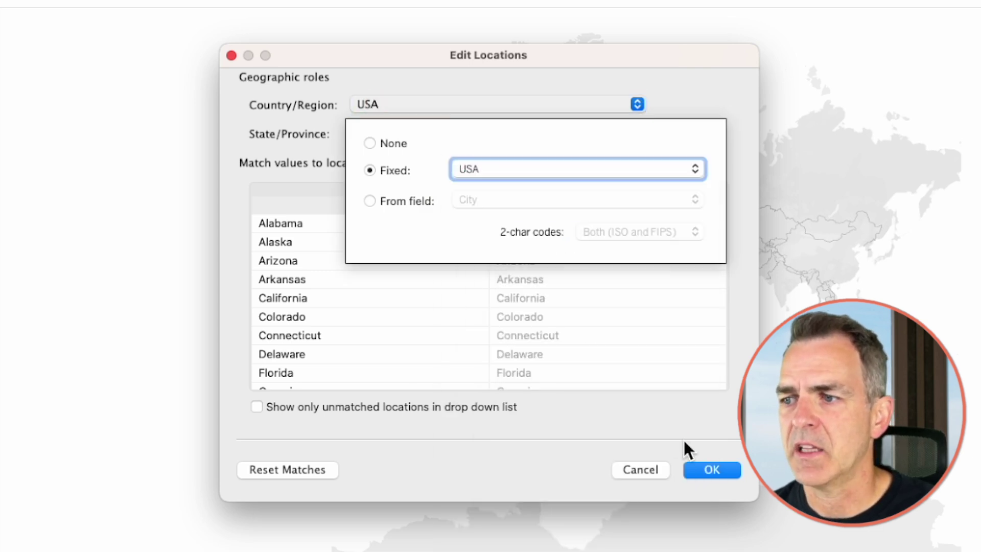
click(691, 456)
click(707, 469)
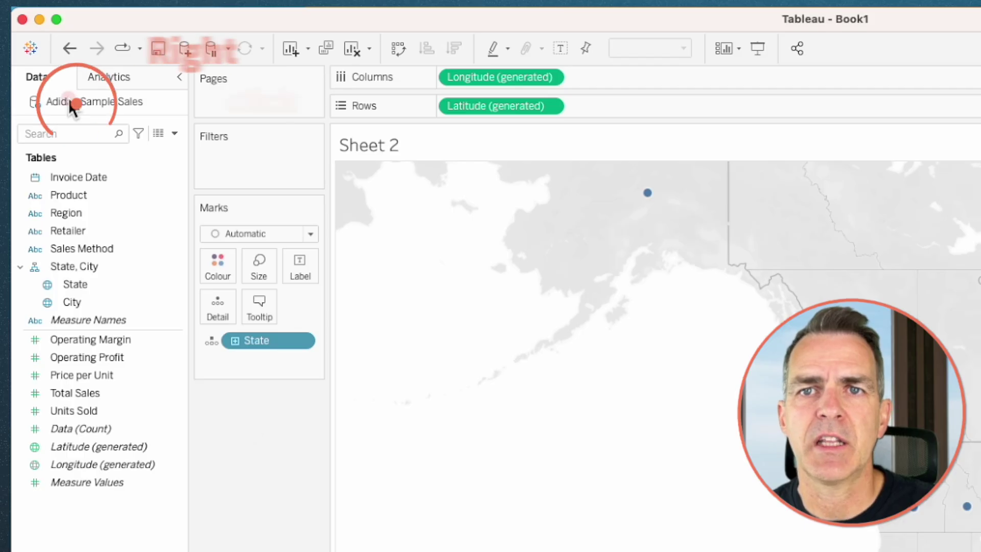
- Add a State data source filter that excludes Alaska and Hawaii
right_click(70, 102)
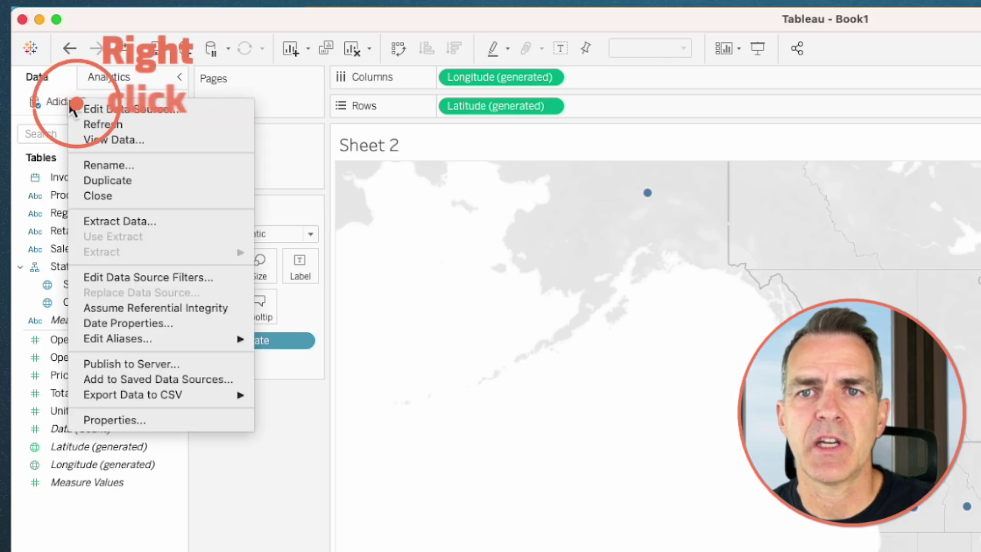
click(142, 279)
click(653, 464)
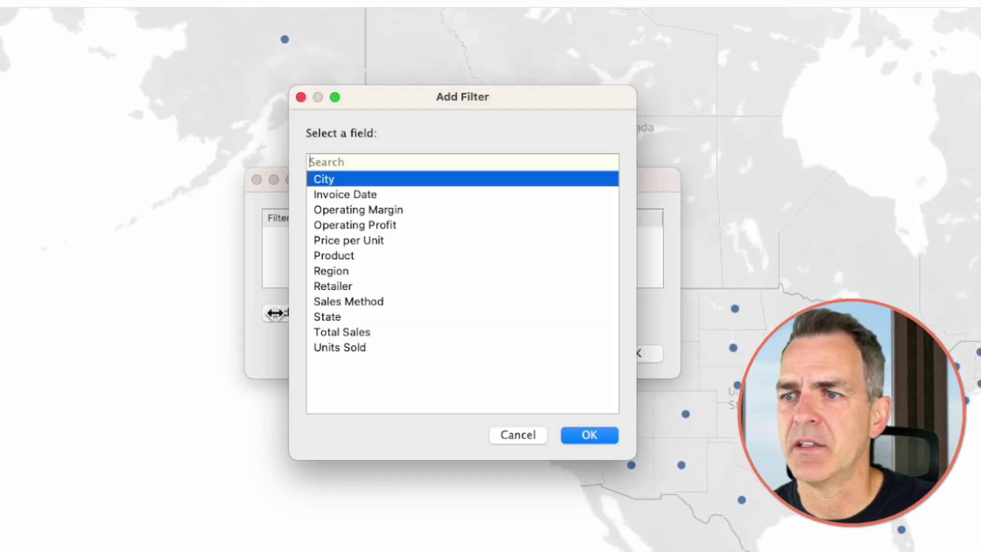
click(327, 316)
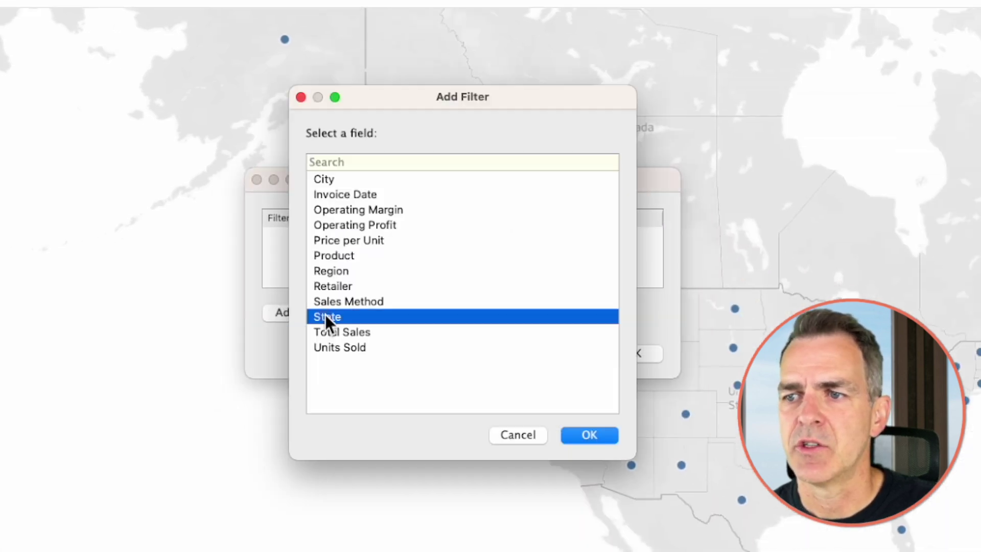
click(590, 436)
click(312, 151)
scroll(337, 227, down, 2)
click(313, 257)
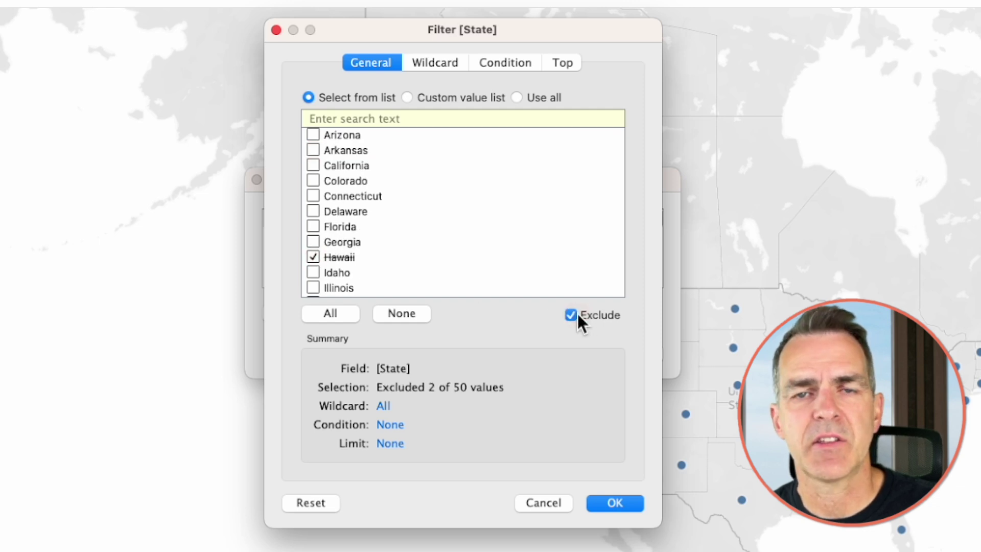
click(619, 502)
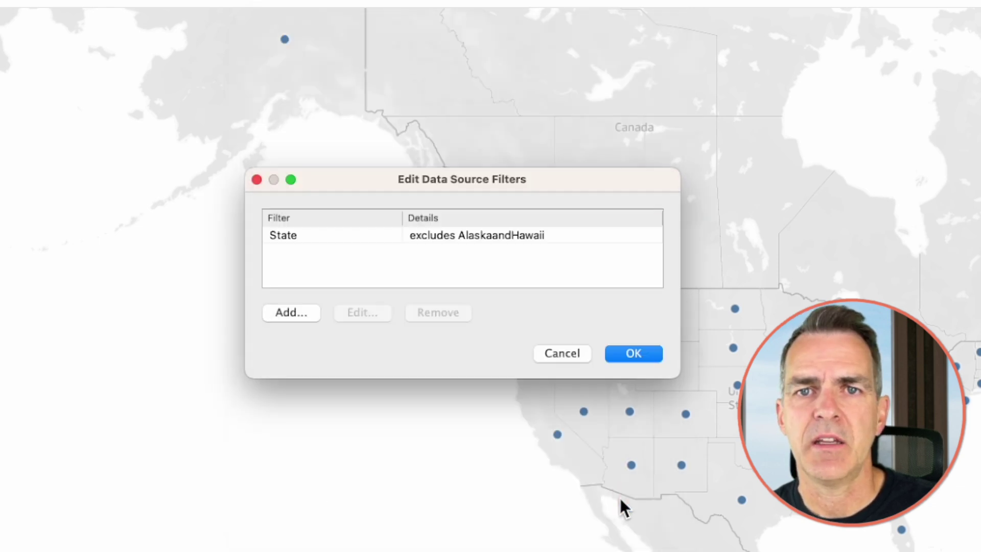
click(630, 351)
click(69, 253)
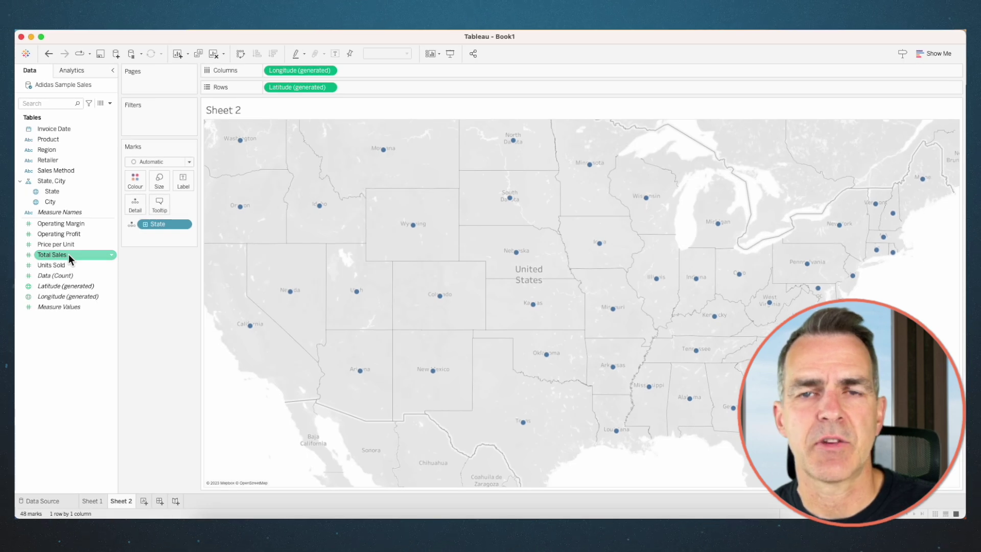
- Colour the states by Total Sales with a gradient ending at hex 002868
drag(84, 302, 157, 206)
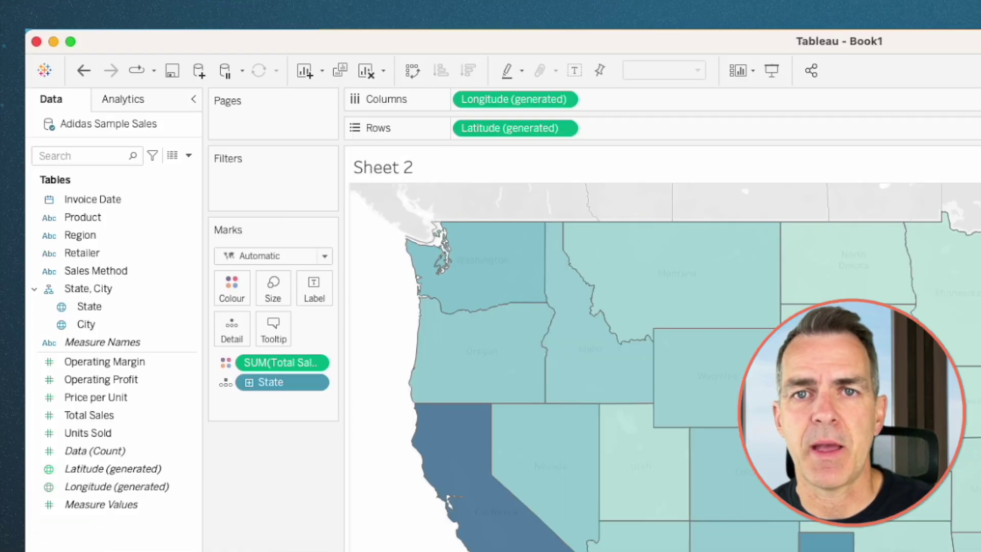
click(237, 284)
click(262, 344)
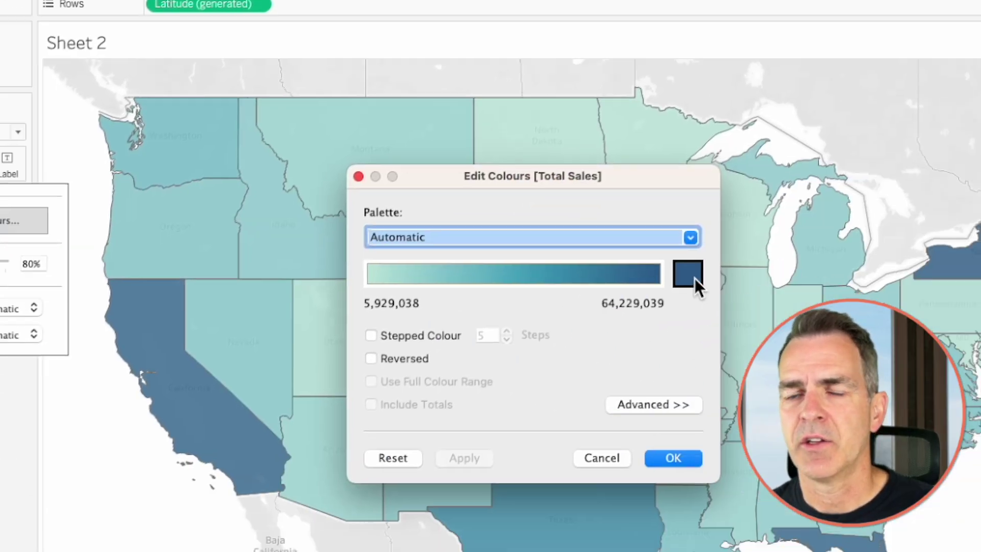
click(645, 256)
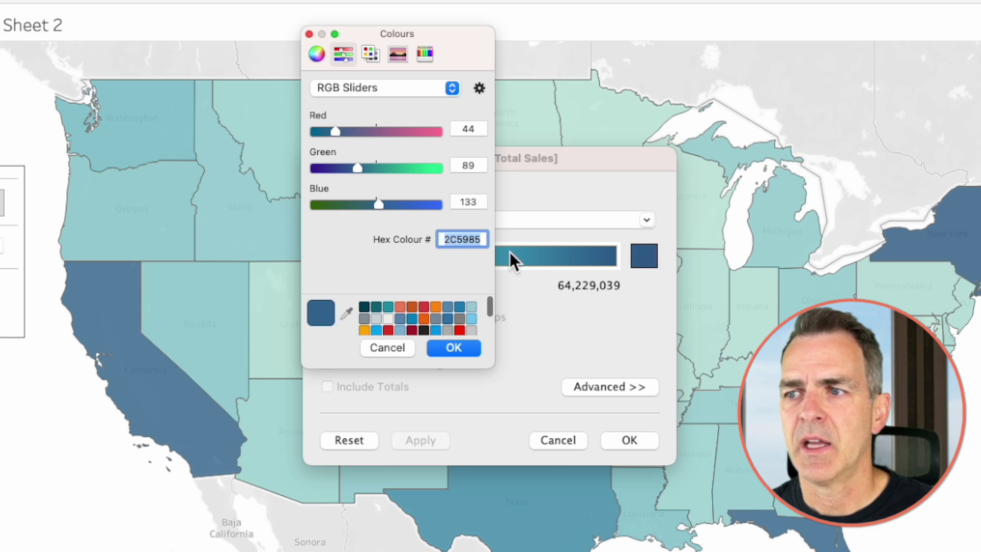
right_click(458, 240)
click(488, 363)
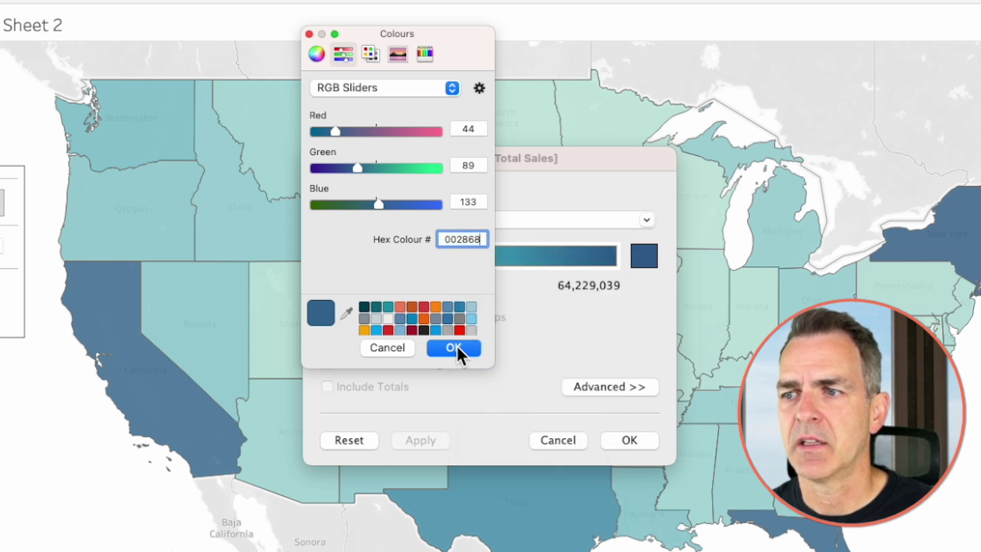
click(453, 348)
click(630, 440)
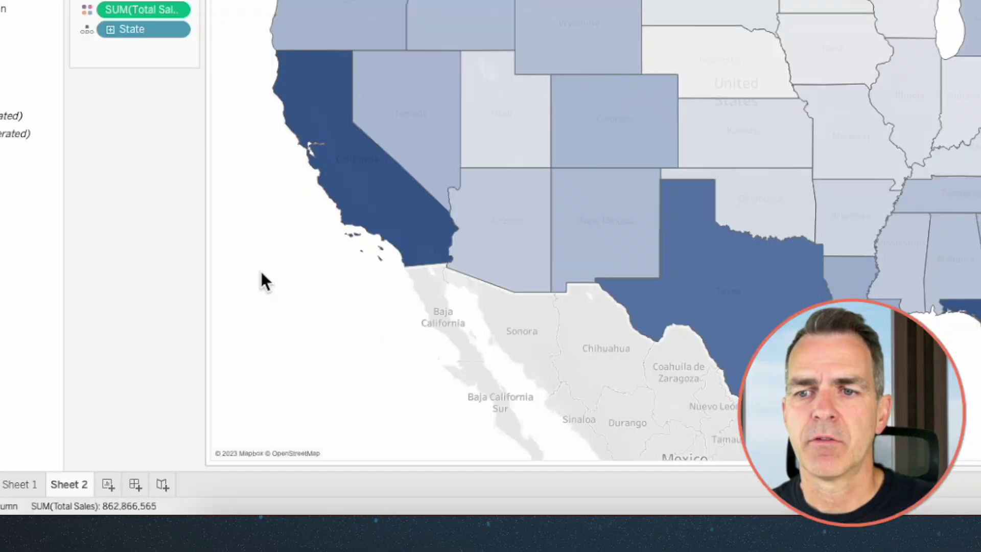
- Wash out the background map and give the states white borders
right_click(261, 270)
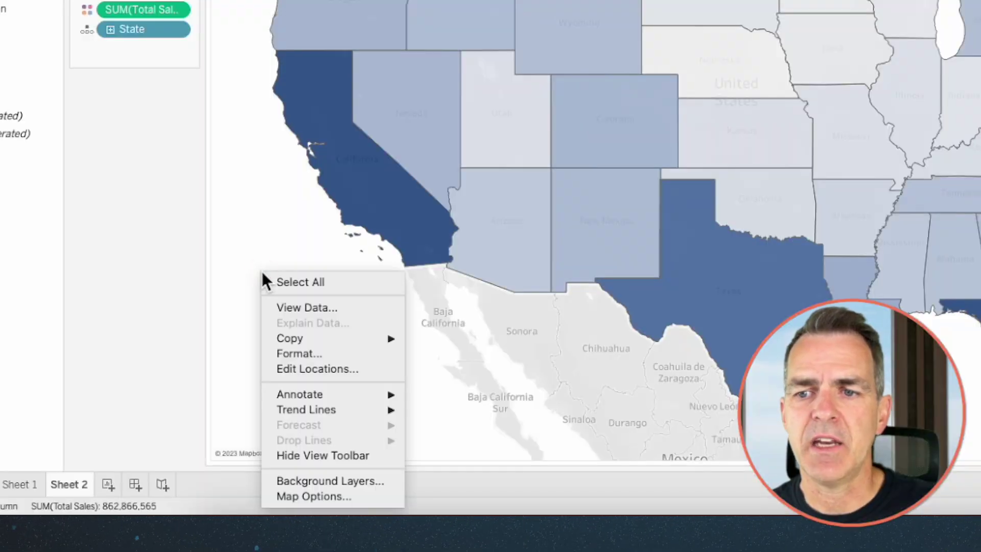
click(329, 480)
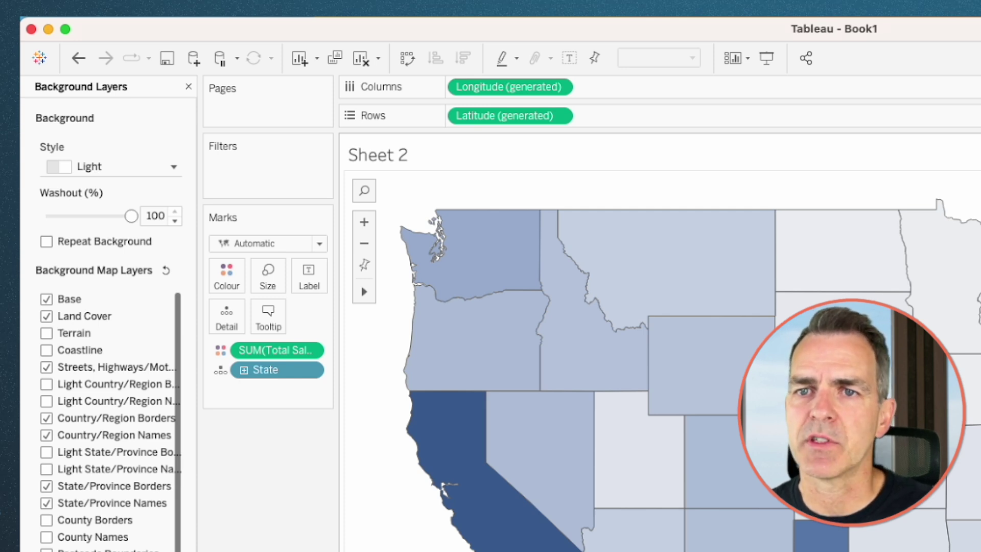
click(222, 280)
click(295, 418)
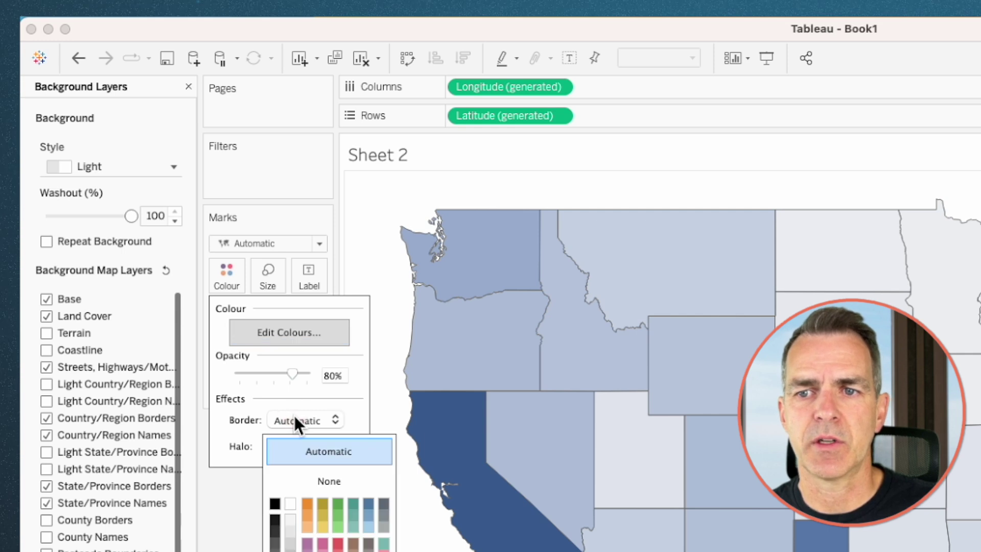
click(370, 235)
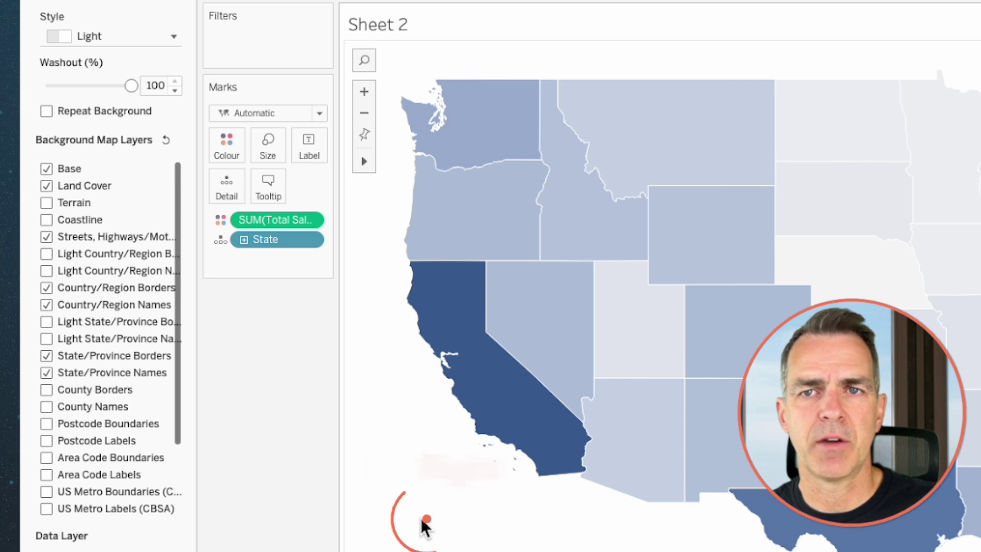
- Set the map's Row and Column Divider panes to None and begin editing the sheet title
right_click(424, 522)
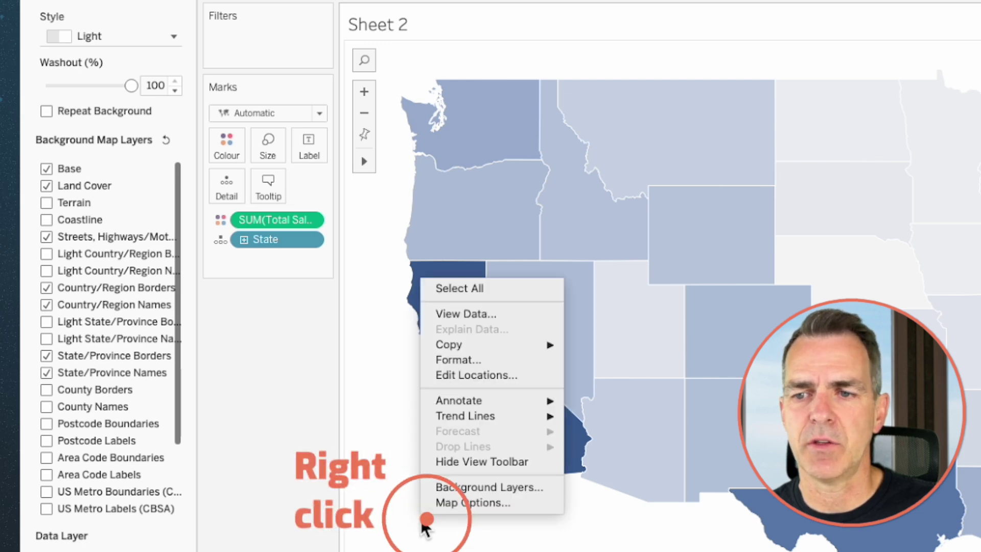
click(453, 358)
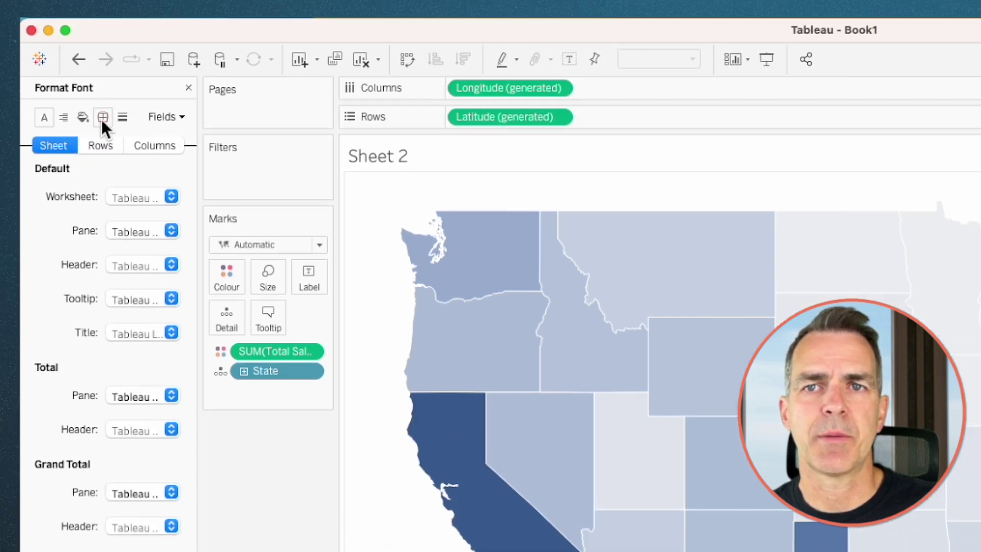
click(102, 117)
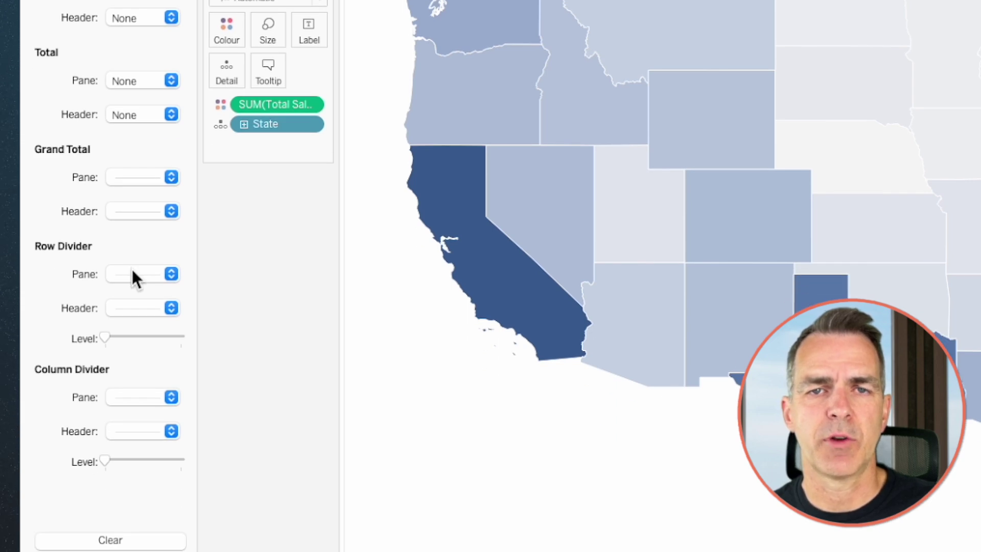
click(132, 270)
click(140, 300)
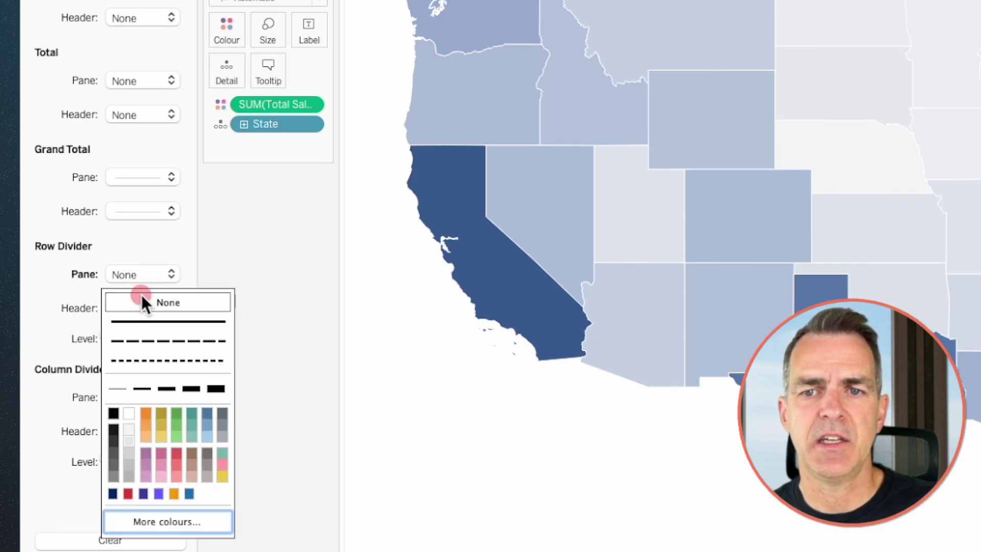
click(52, 378)
click(138, 398)
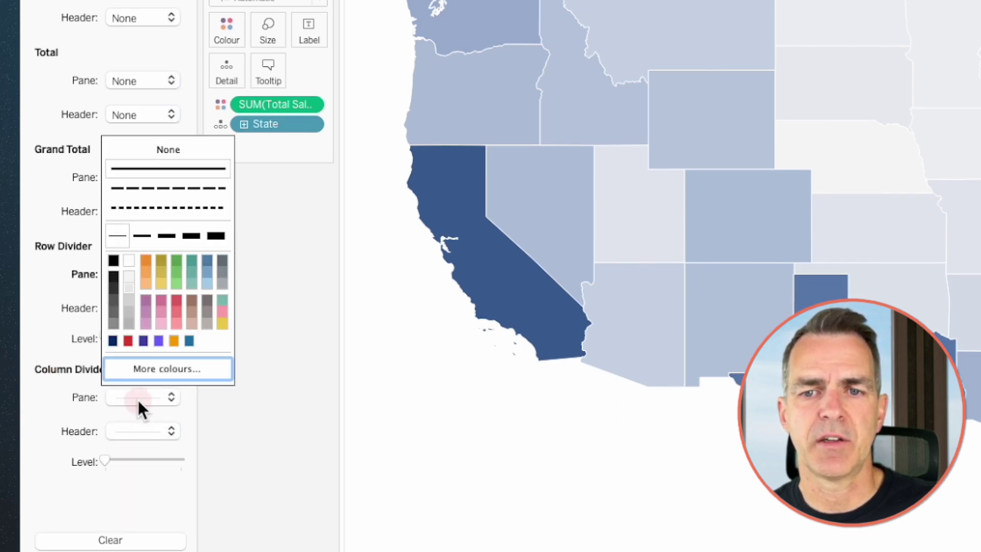
click(152, 149)
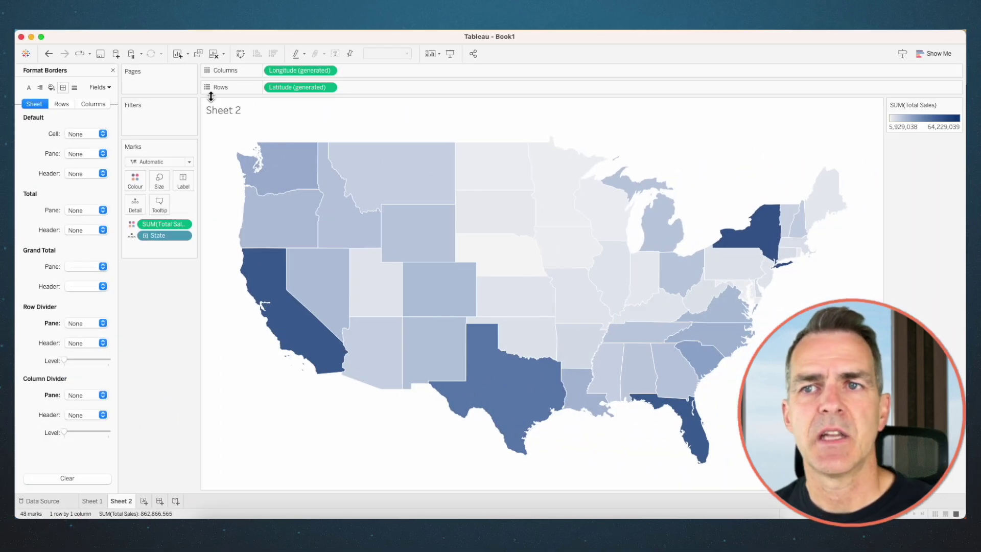
click(223, 112)
double_click(222, 109)
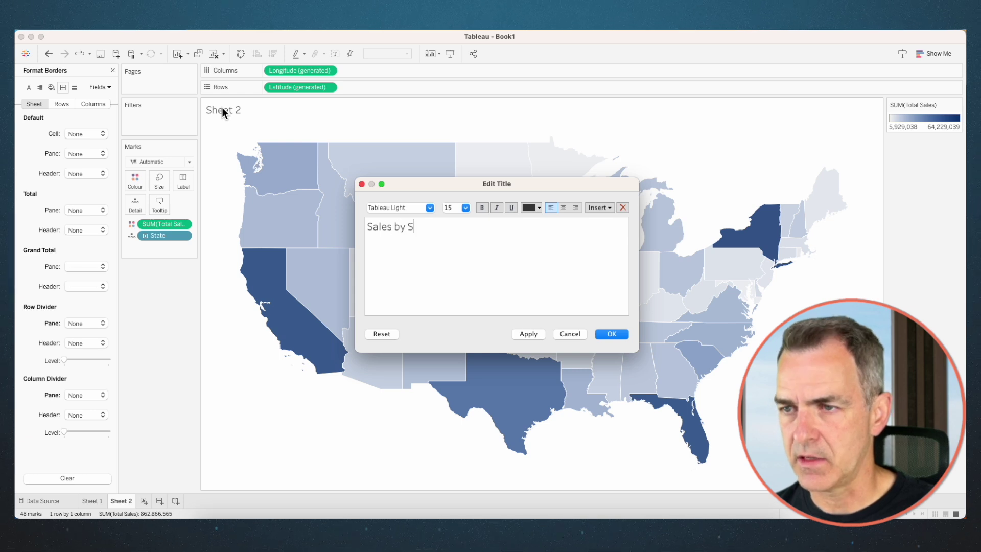
- Confirm the 'Sales by State' title and add a new worksheet
click(609, 336)
click(143, 501)
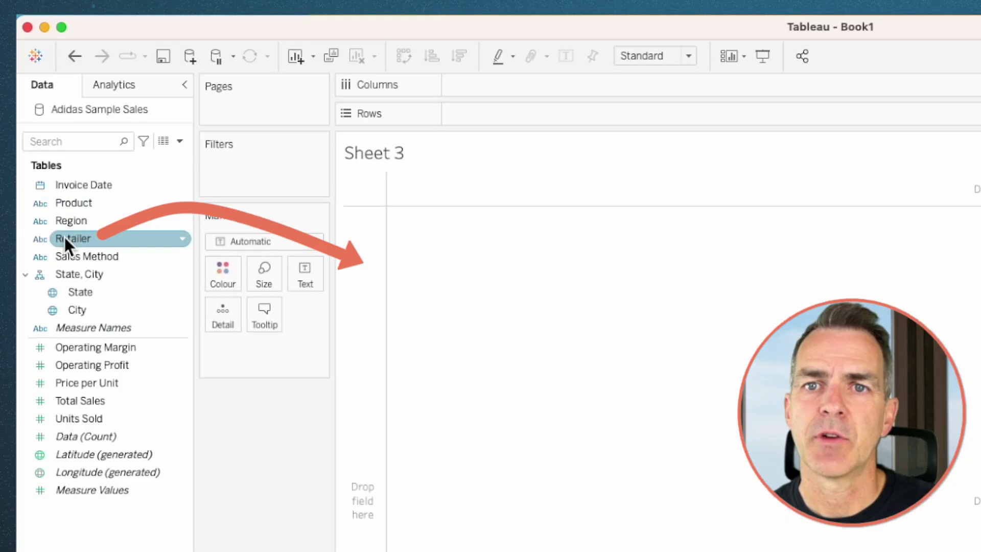
- Build Total Sales bars by Retailer, sorted descending, with the Retailer field label hidden
drag(64, 237, 360, 256)
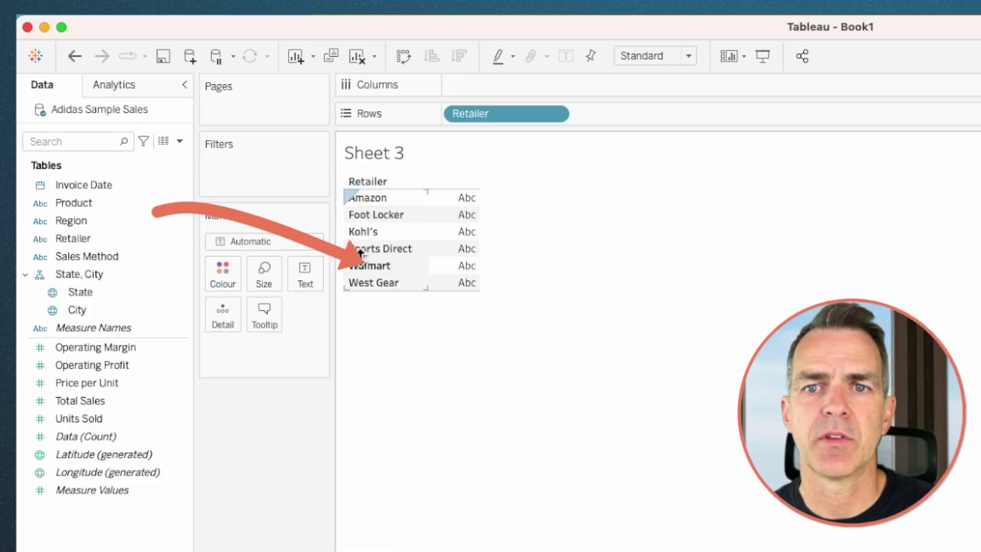
drag(101, 404, 504, 91)
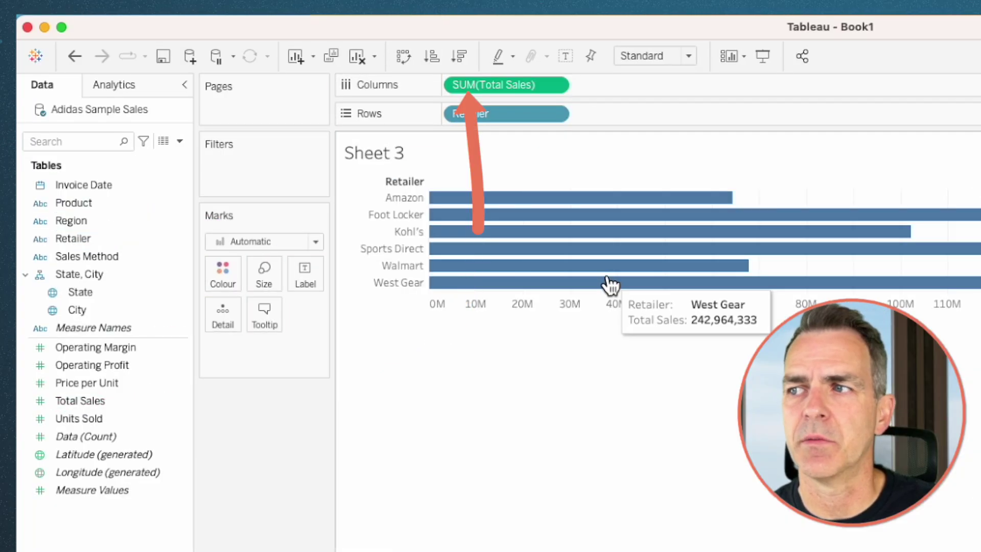
click(461, 52)
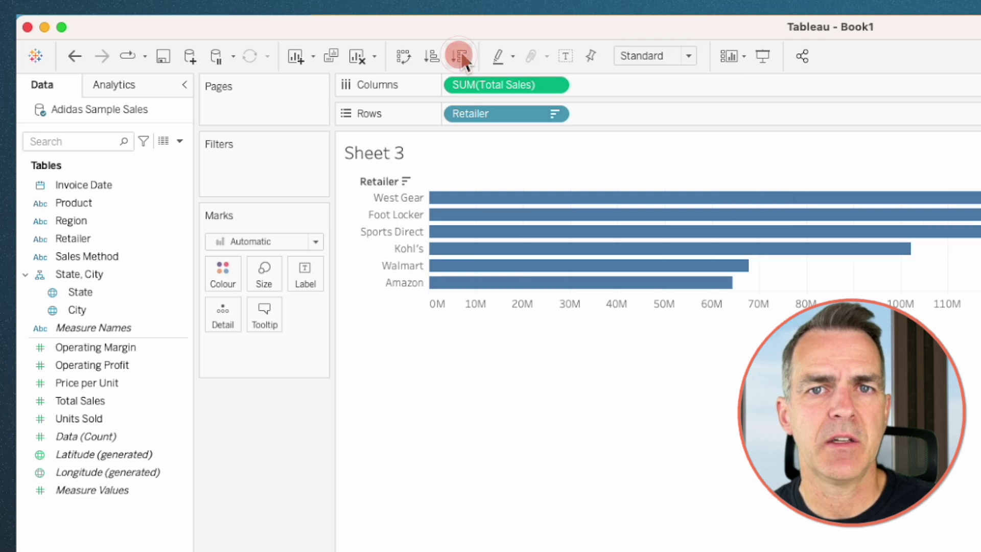
click(386, 181)
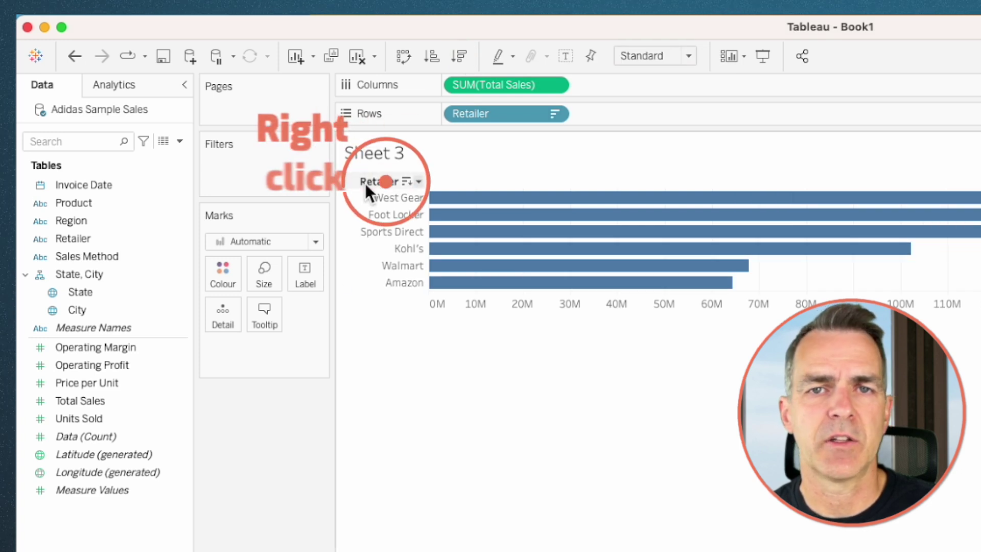
right_click(366, 181)
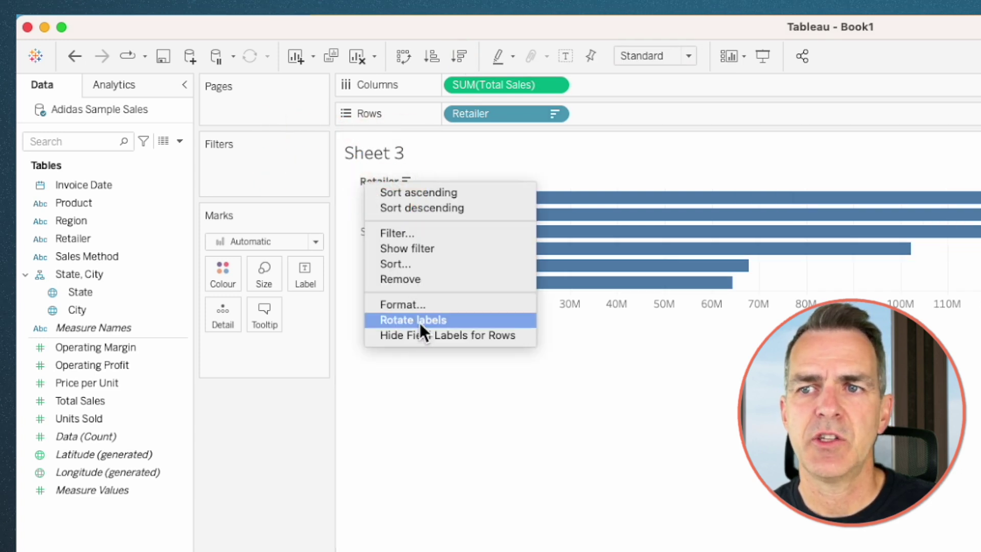
click(422, 335)
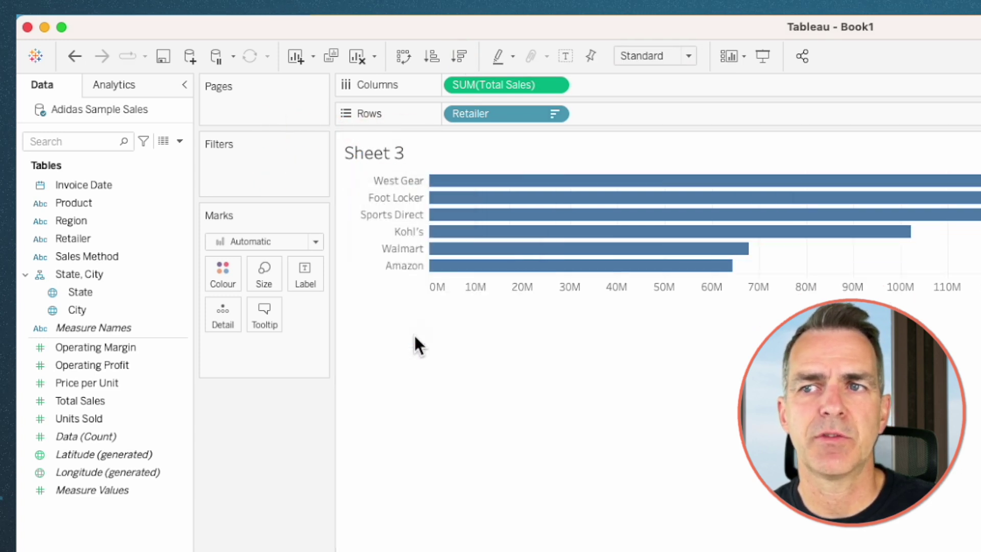
- Colour all bars dark navy and show each bar's sales value label
click(231, 286)
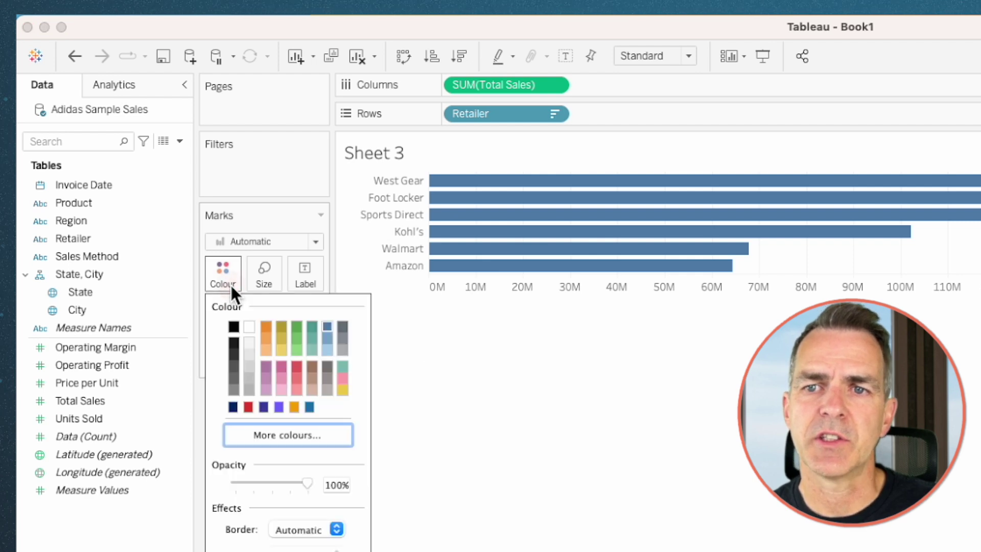
click(231, 406)
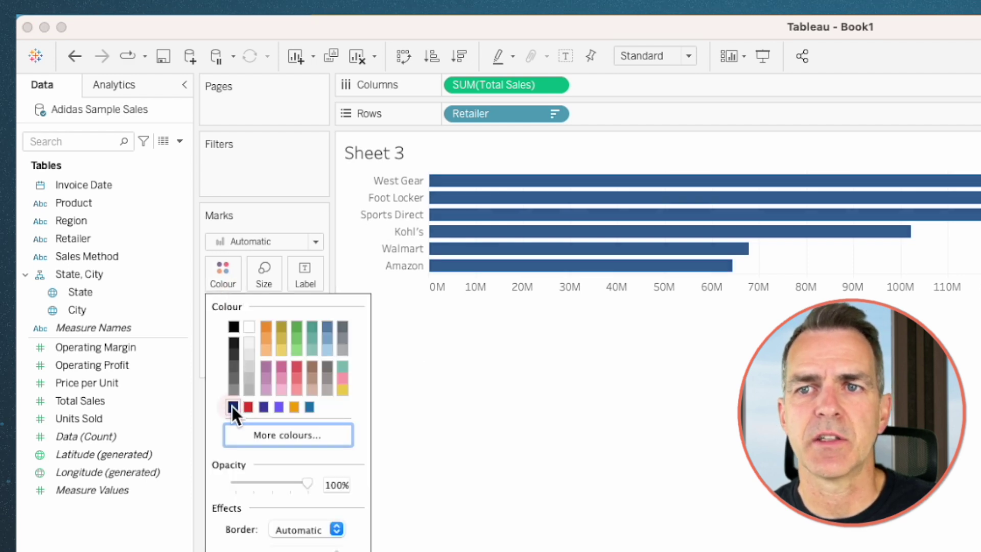
click(302, 281)
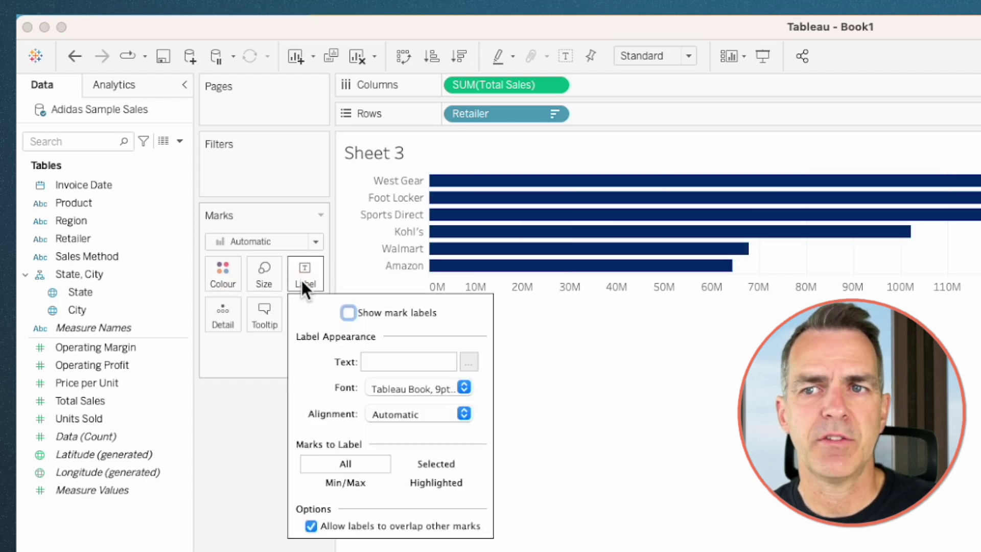
click(347, 313)
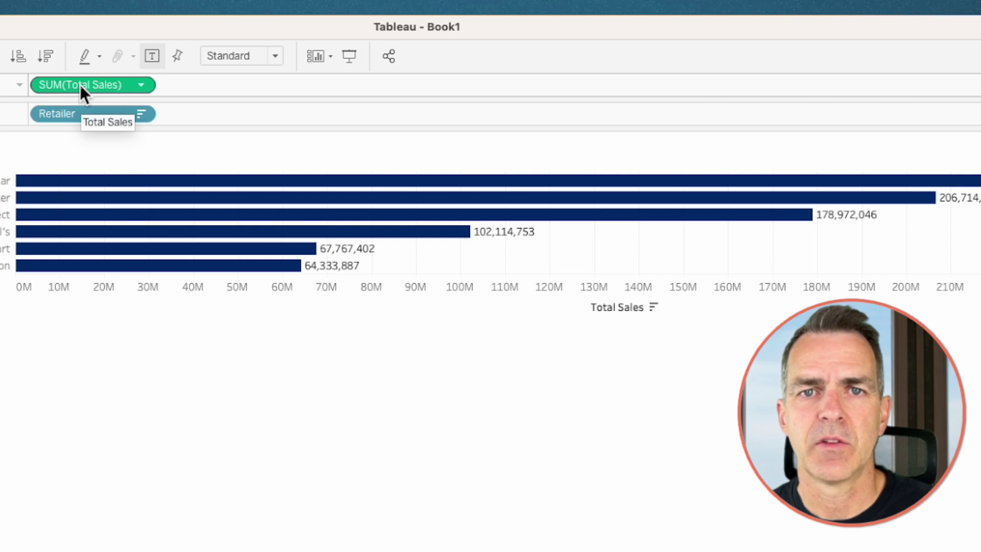
- Format SUM(Total Sales) pane numbers as Custom with 1 decimal place in Millions (M)
right_click(80, 84)
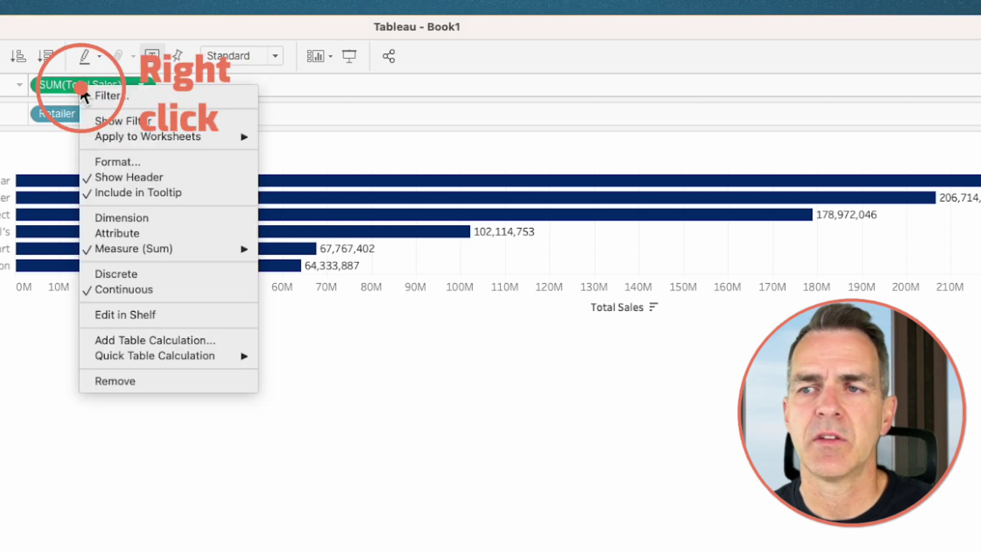
click(117, 162)
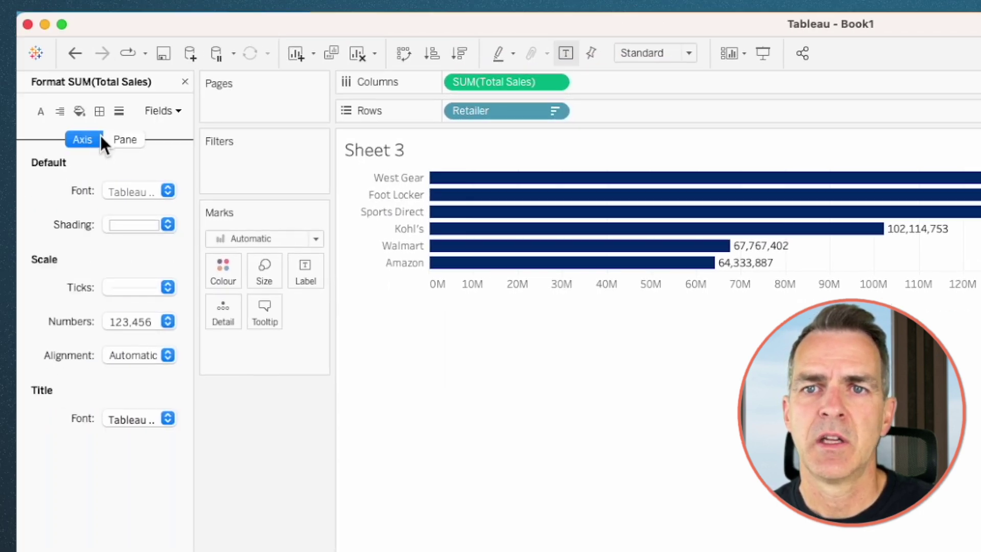
click(125, 136)
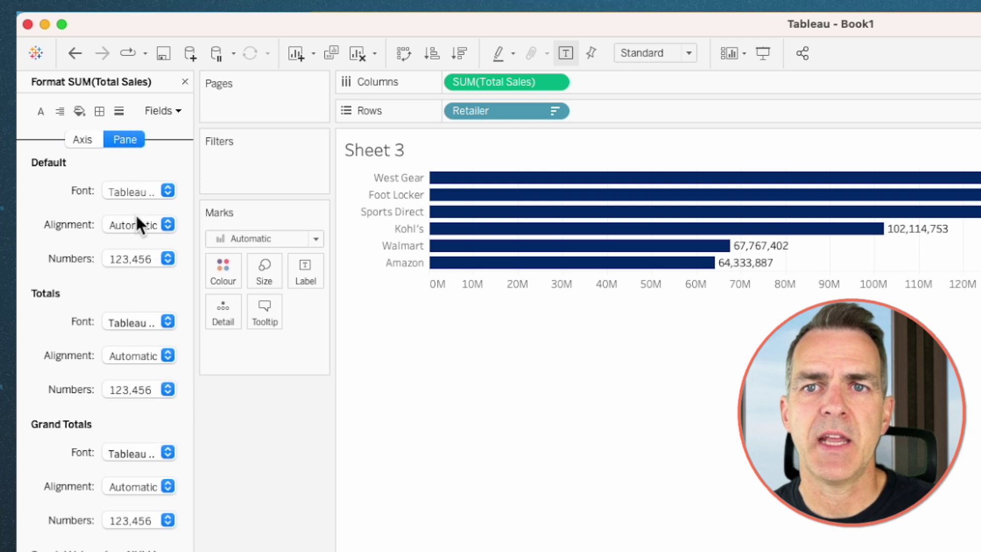
click(129, 259)
click(155, 325)
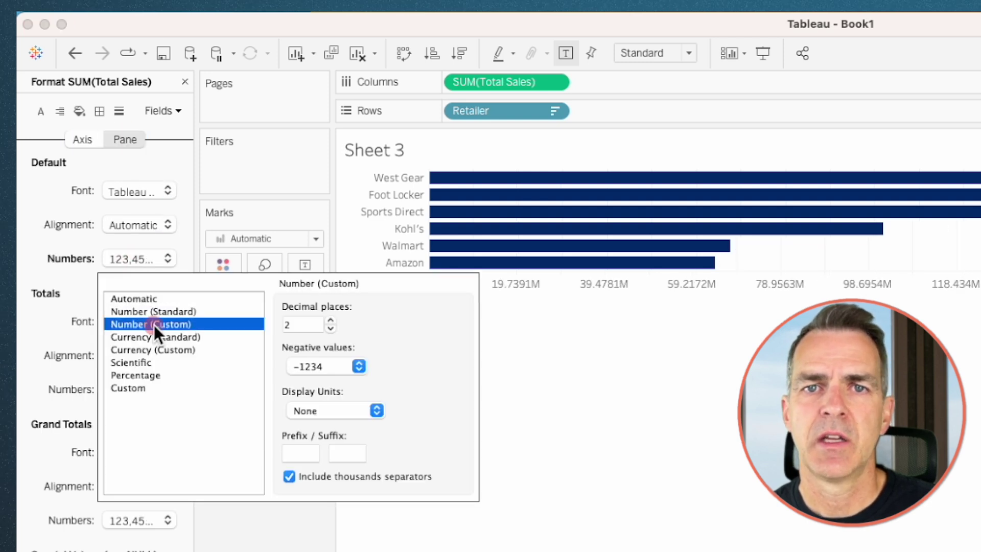
click(330, 329)
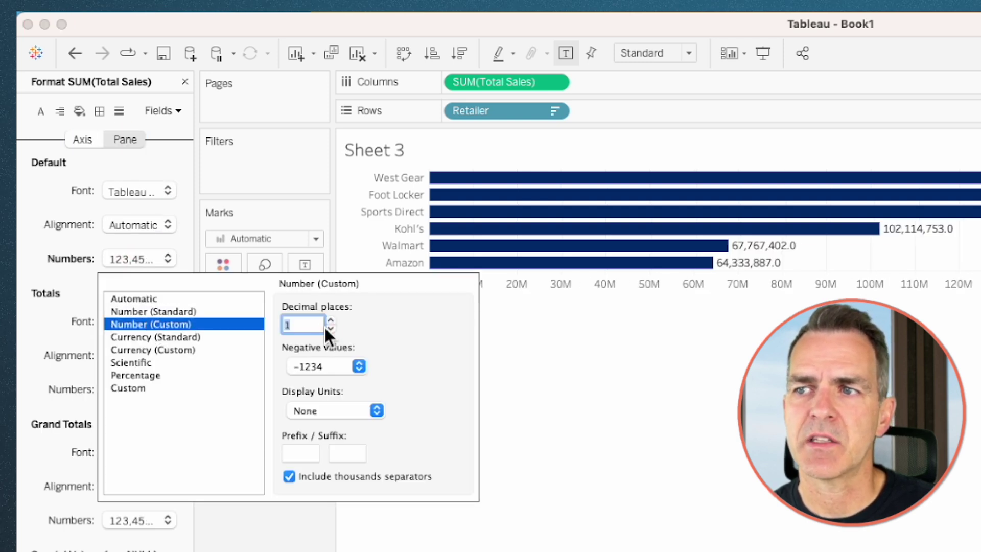
click(323, 407)
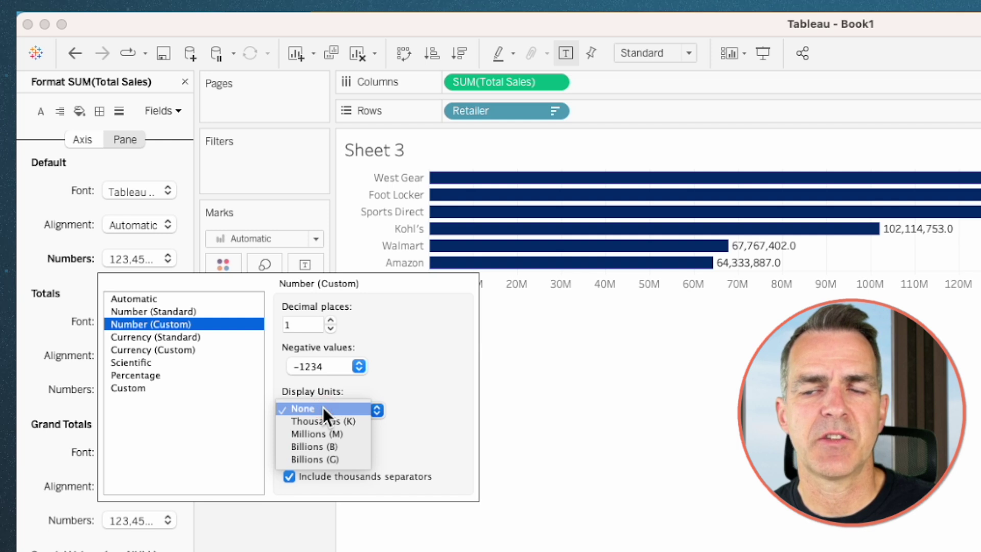
click(322, 433)
key(Return)
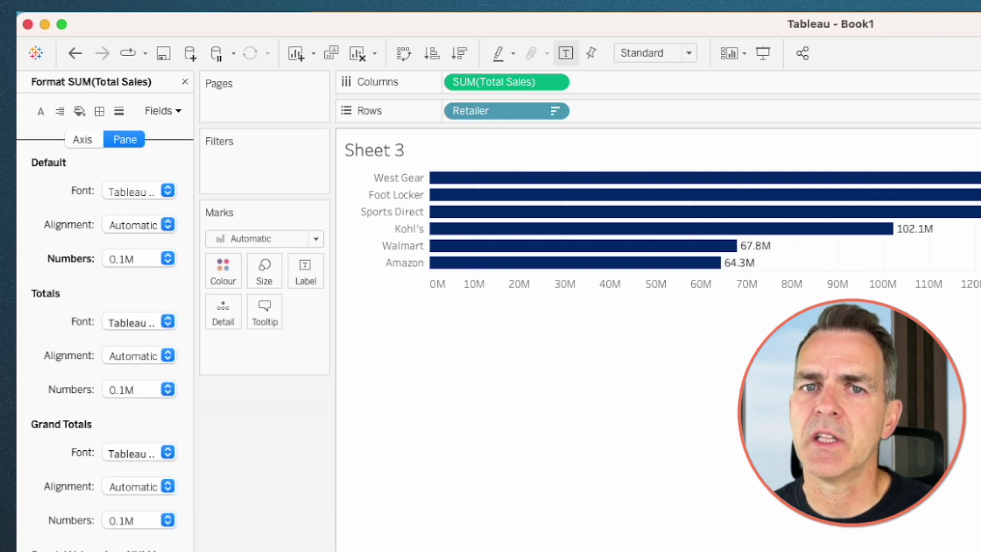
right_click(805, 289)
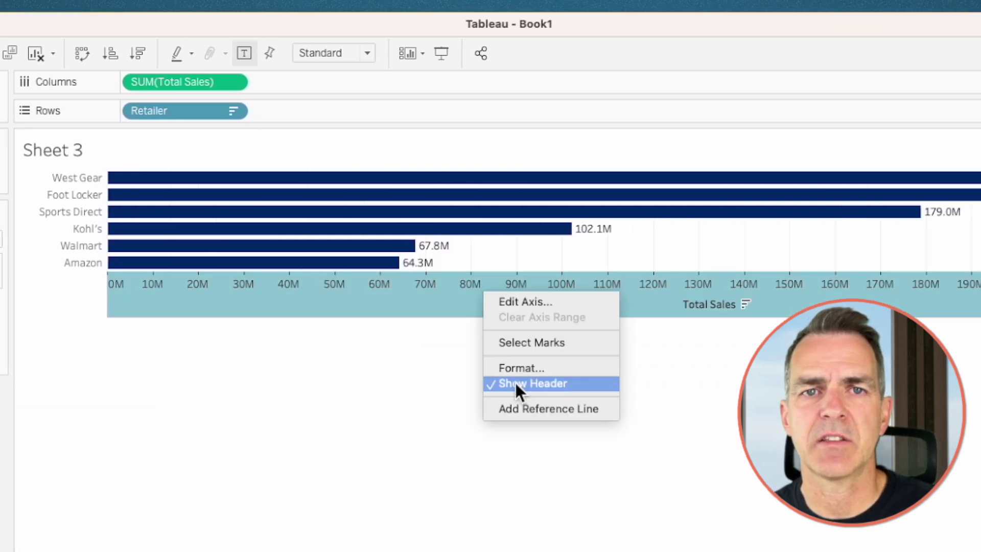
- Hide the Total Sales axis header and set grid lines, zero lines and axis rulers to None
click(515, 384)
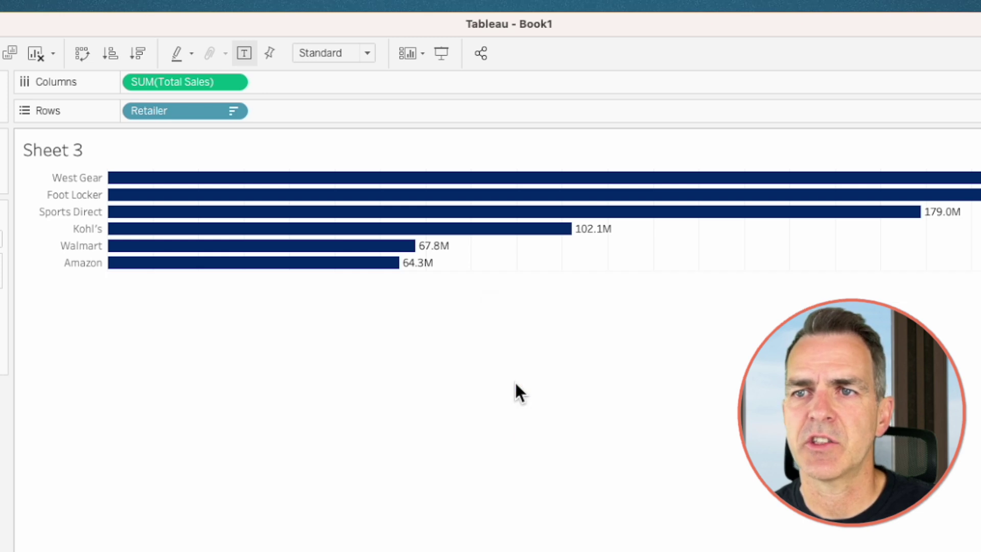
right_click(632, 237)
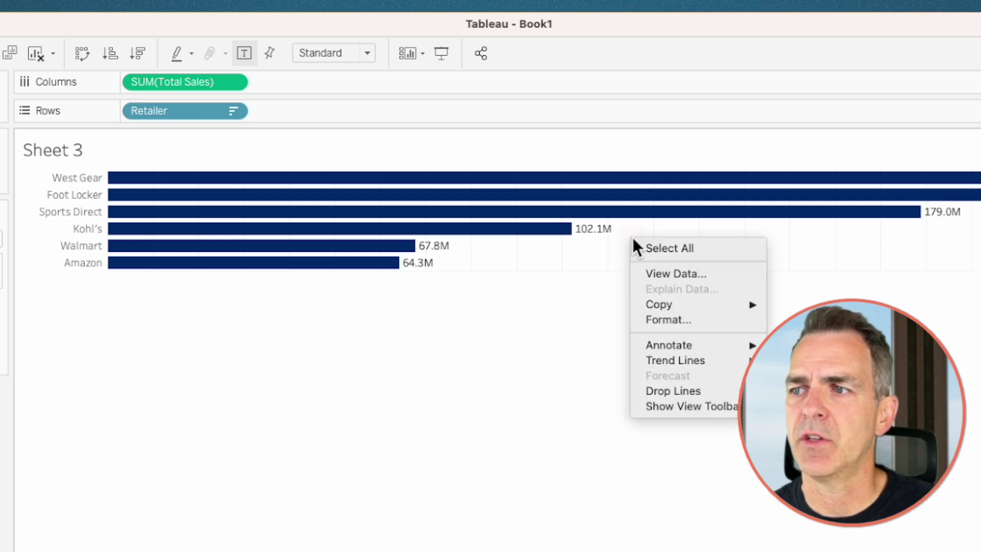
click(657, 319)
click(115, 103)
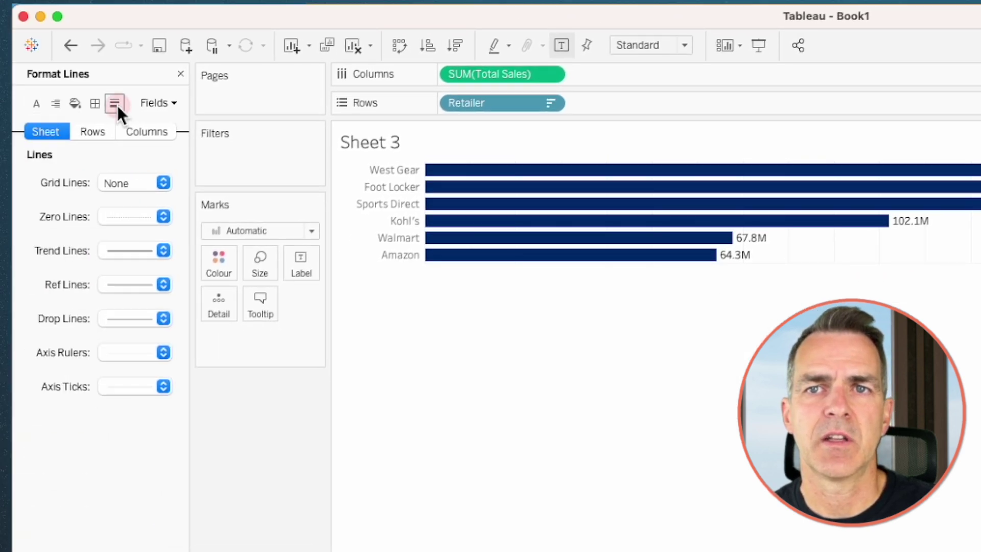
click(121, 182)
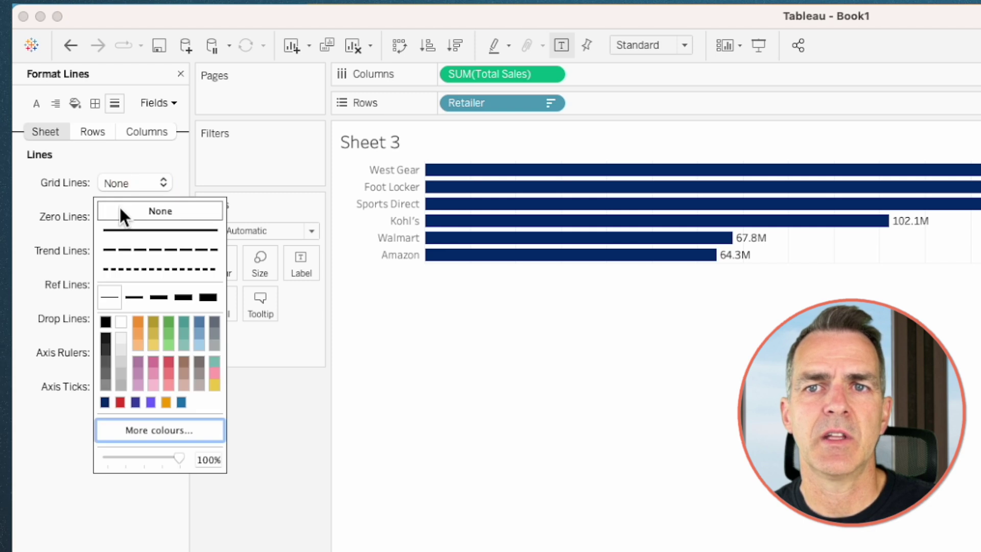
click(51, 219)
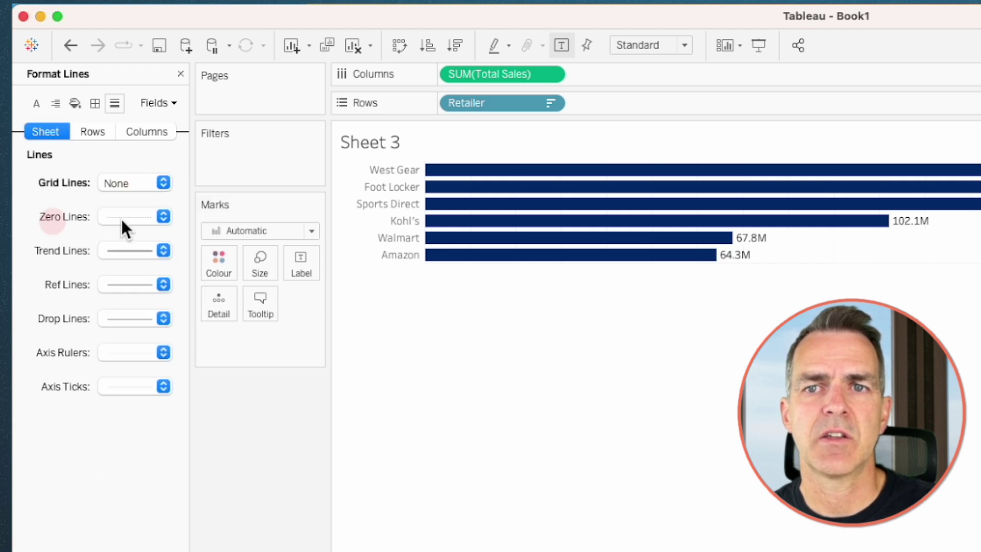
click(124, 217)
click(132, 245)
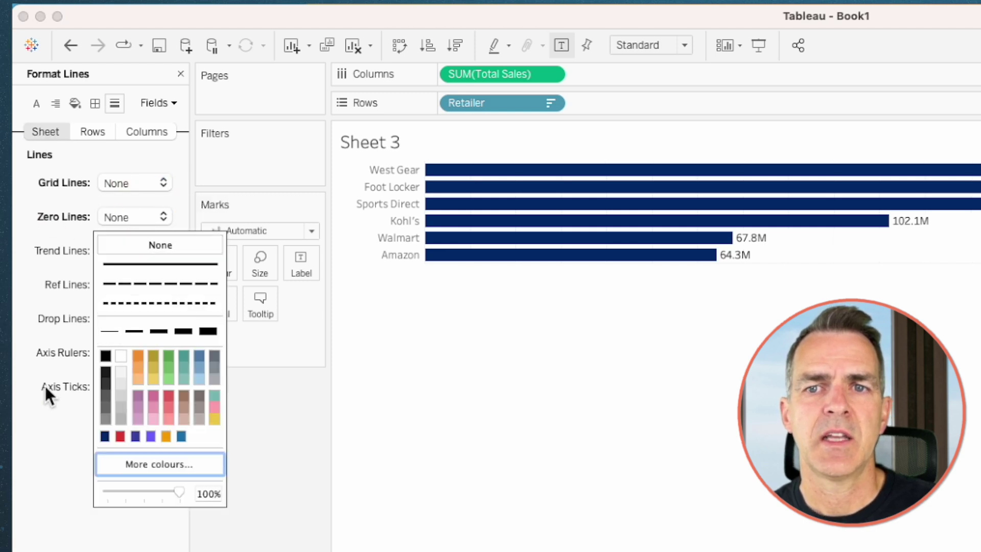
click(51, 351)
click(120, 351)
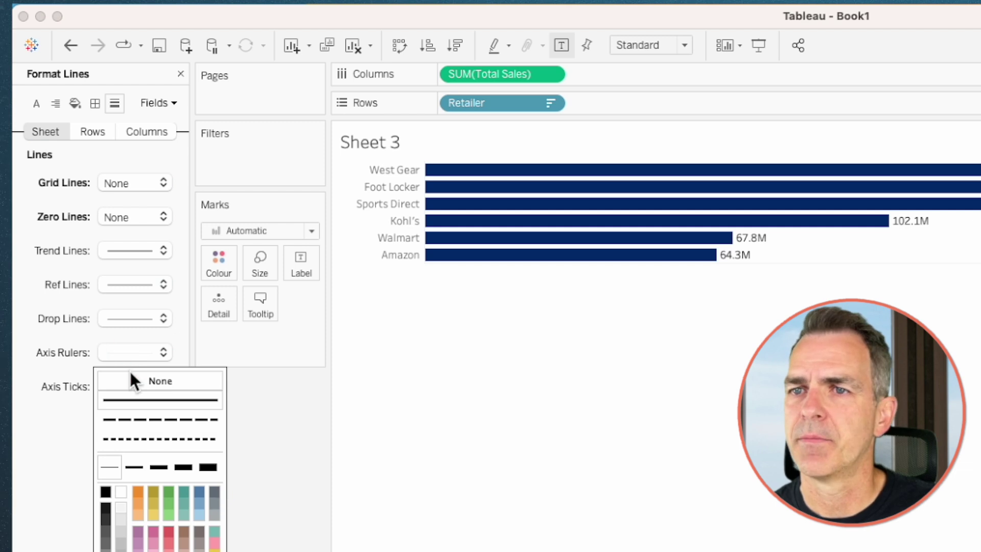
click(131, 378)
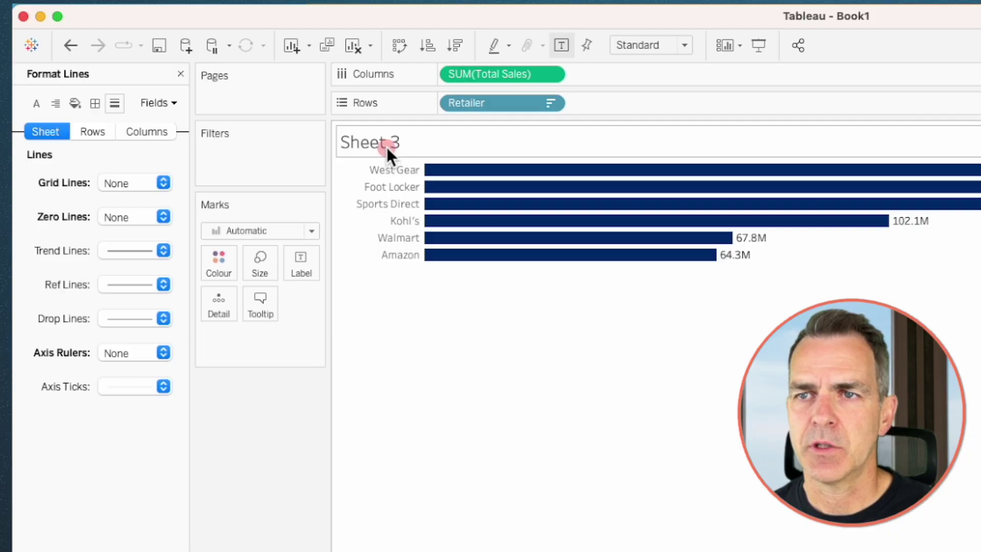
- Title the retailer bar chart 'Sales by Retailer' and add a new blank Sheet 4
double_click(388, 147)
text(S)
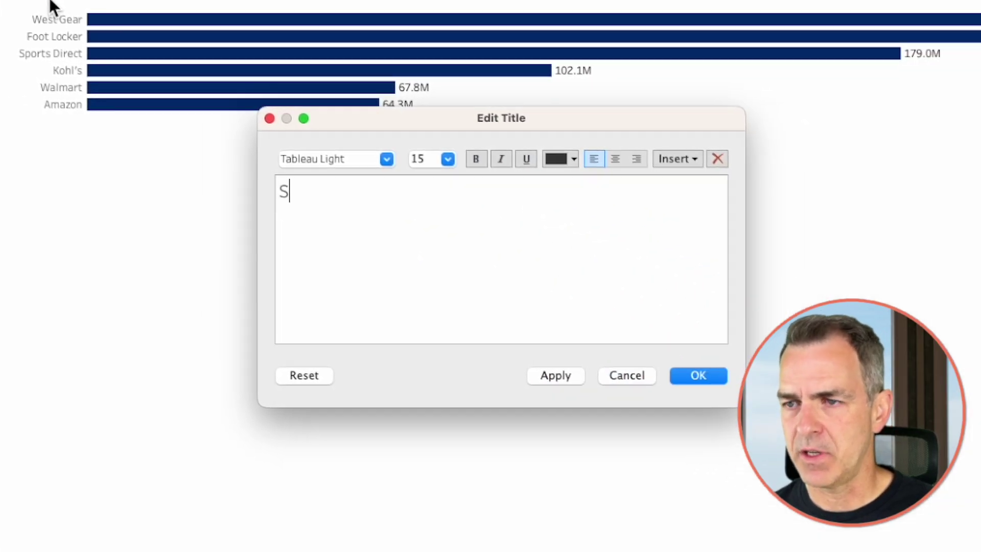
text(ales by Retailer)
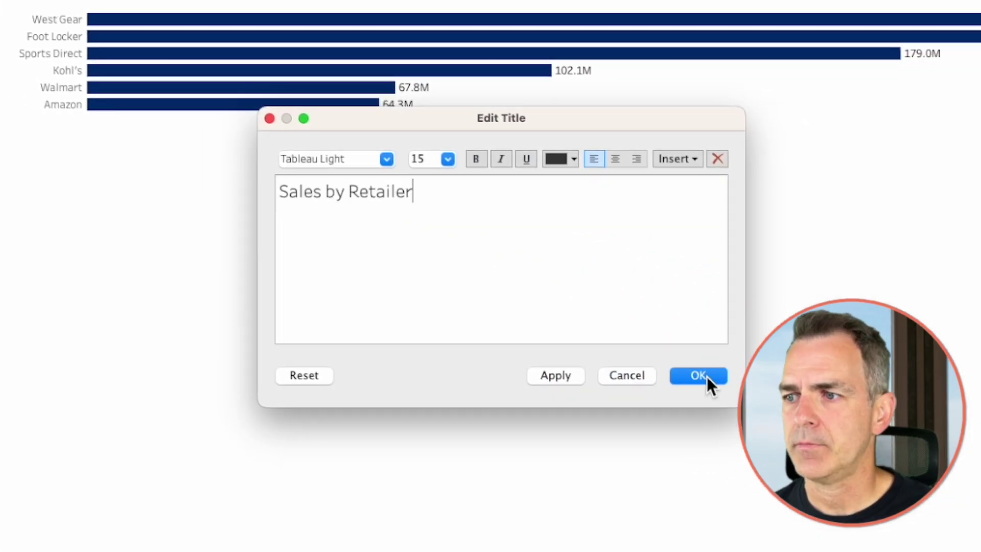
click(707, 376)
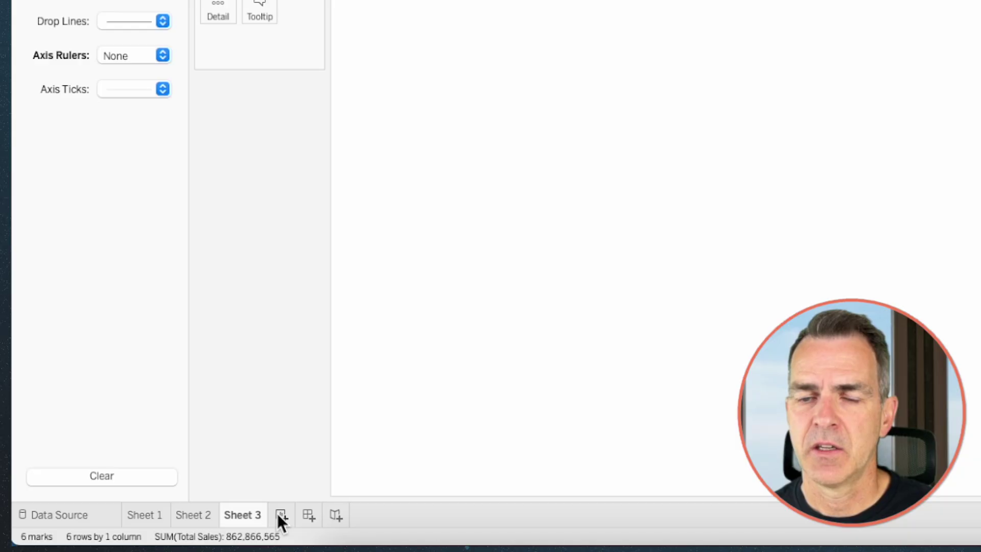
click(277, 513)
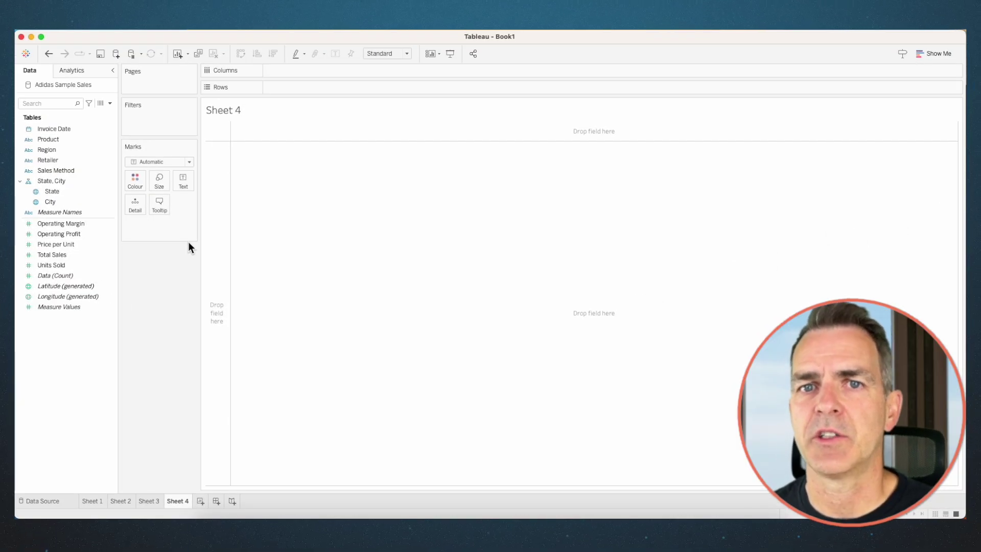
- Put an AVG(0) placeholder on Columns and change the mark type to Pie
click(304, 72)
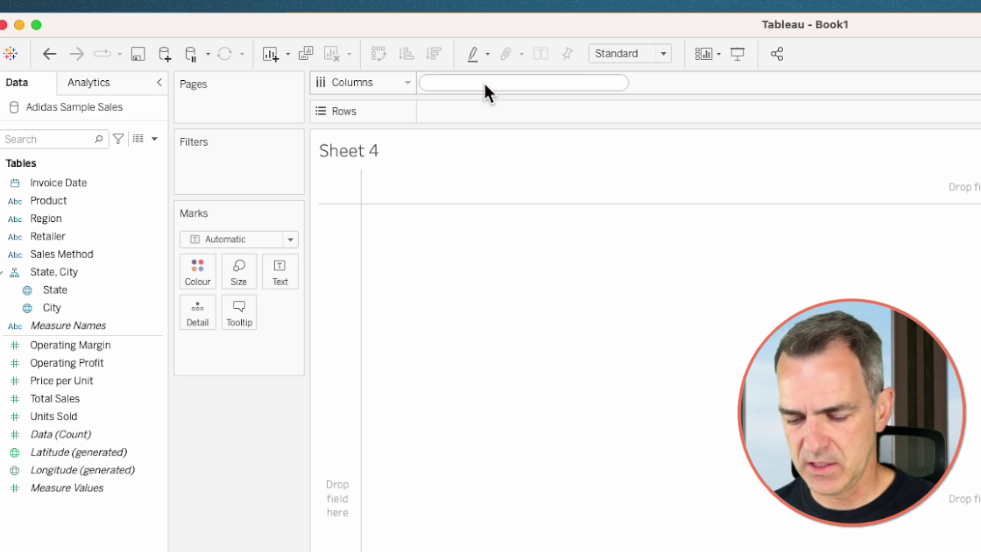
text(AVG(0))
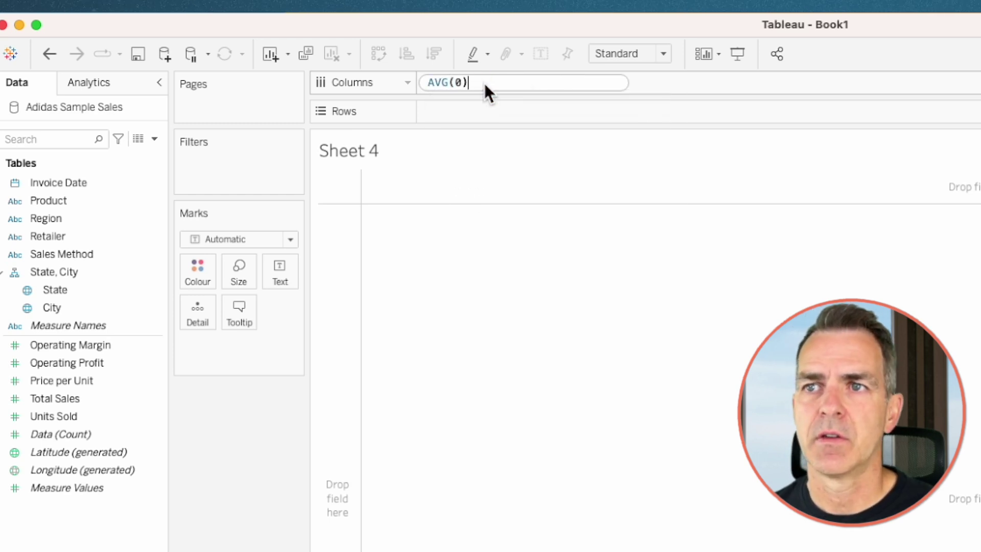
key(Return)
click(220, 240)
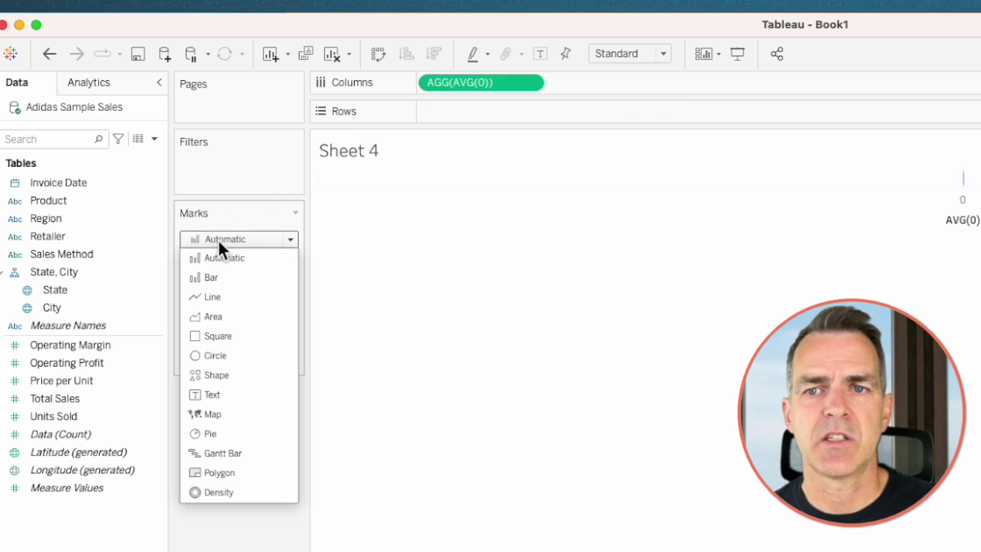
click(226, 434)
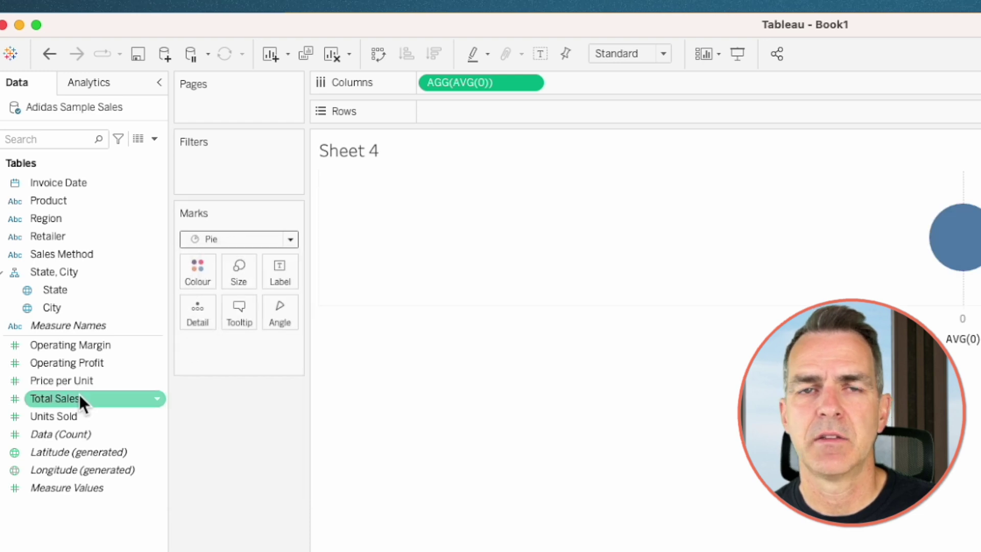
- Drive the pie's Angle by Total Sales and colour the slices by Sales Method
drag(79, 399, 281, 313)
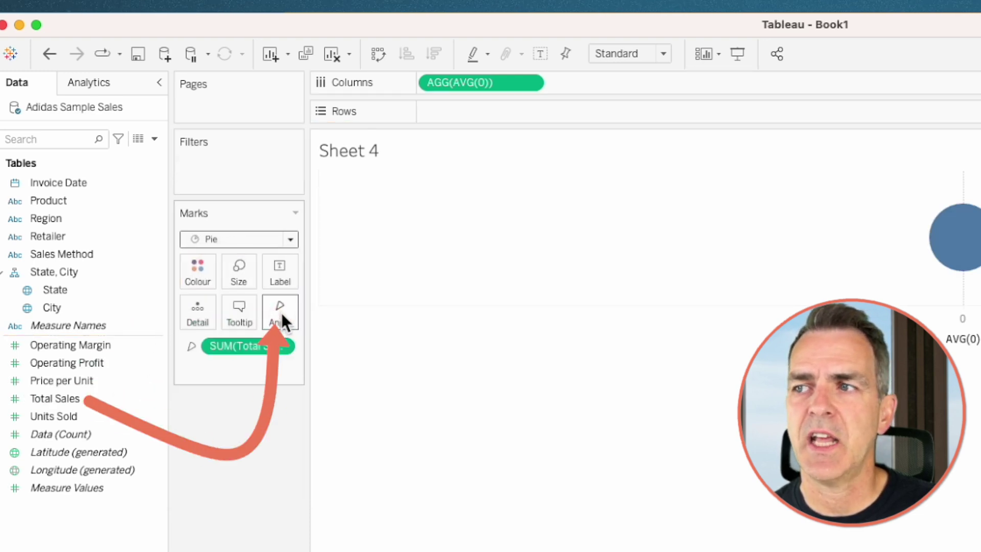
drag(61, 253, 205, 275)
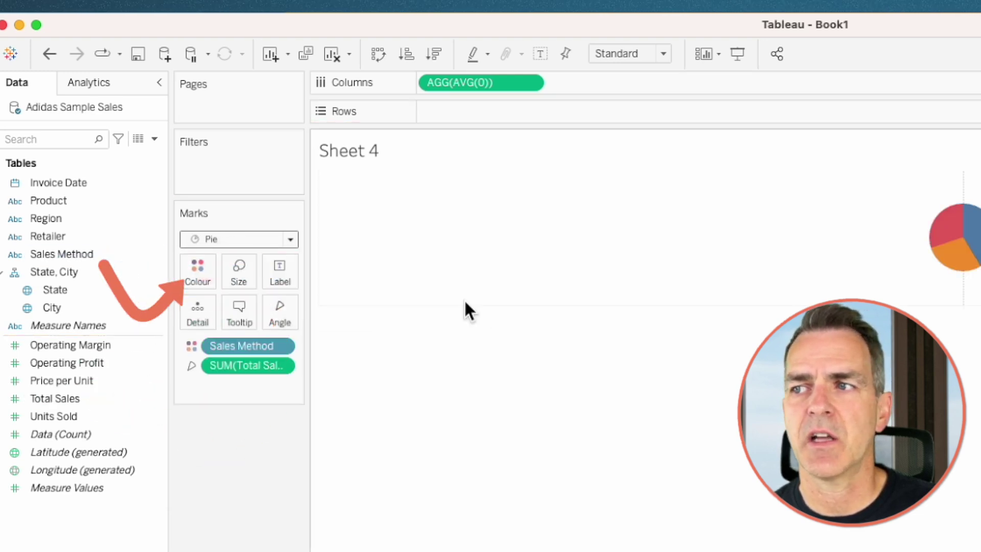
right_click(244, 353)
- Sort the Sales Method slices descending by Total Sales and open the colour editor
click(284, 438)
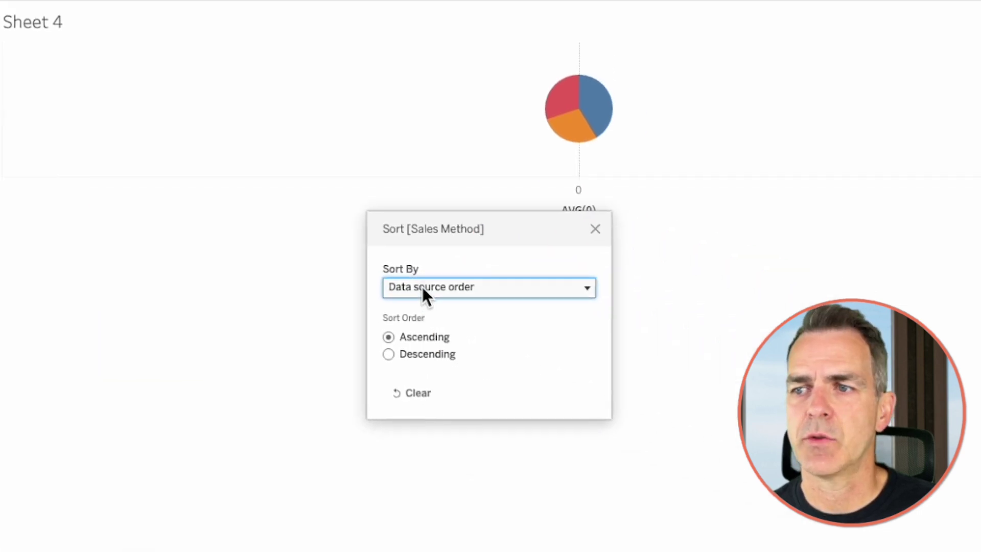
click(738, 416)
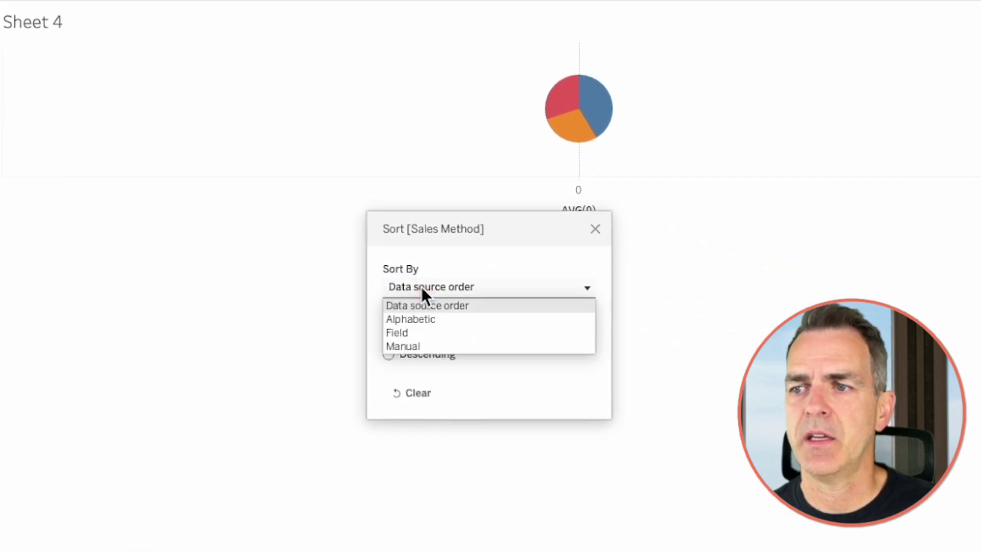
click(413, 332)
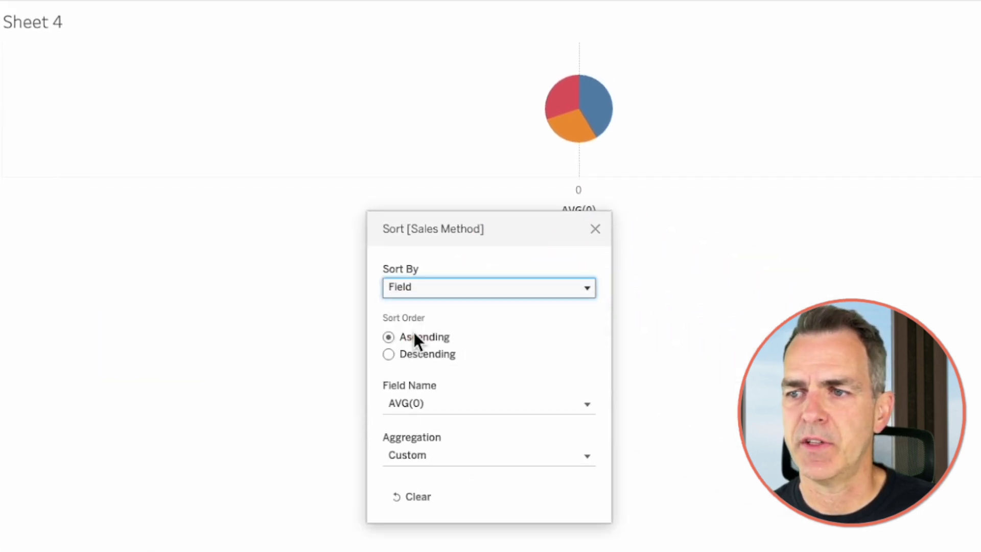
click(387, 354)
click(407, 403)
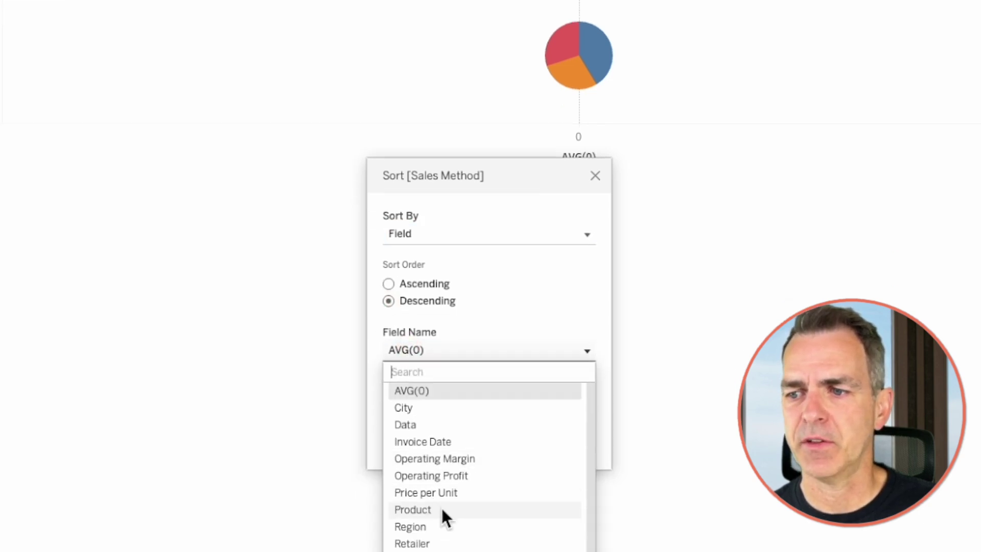
scroll(447, 500, down, 2)
click(436, 491)
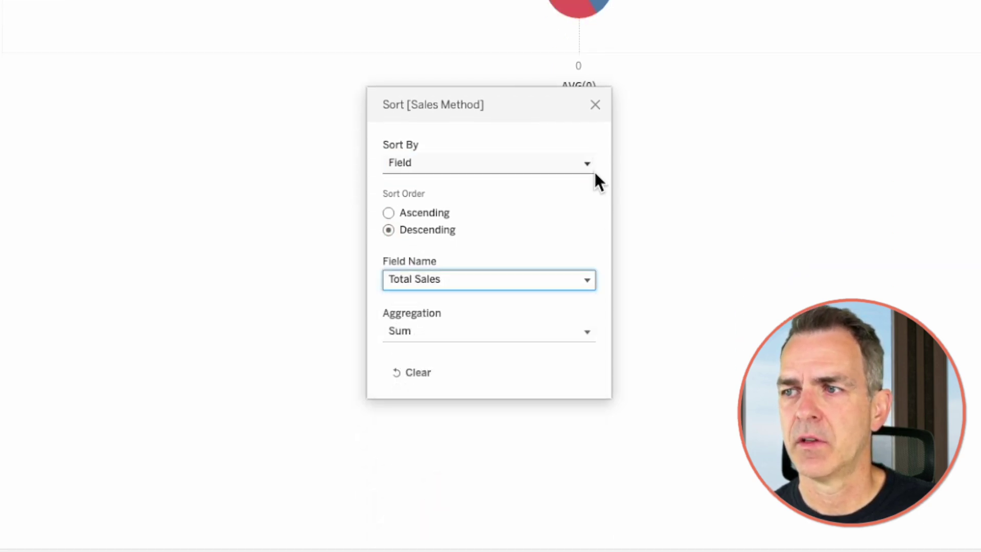
click(595, 104)
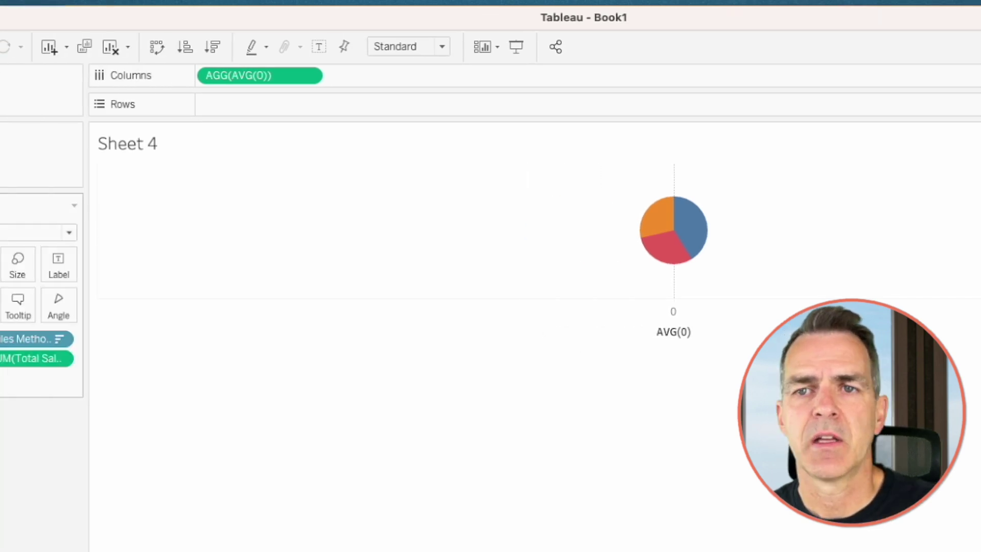
click(115, 266)
click(168, 320)
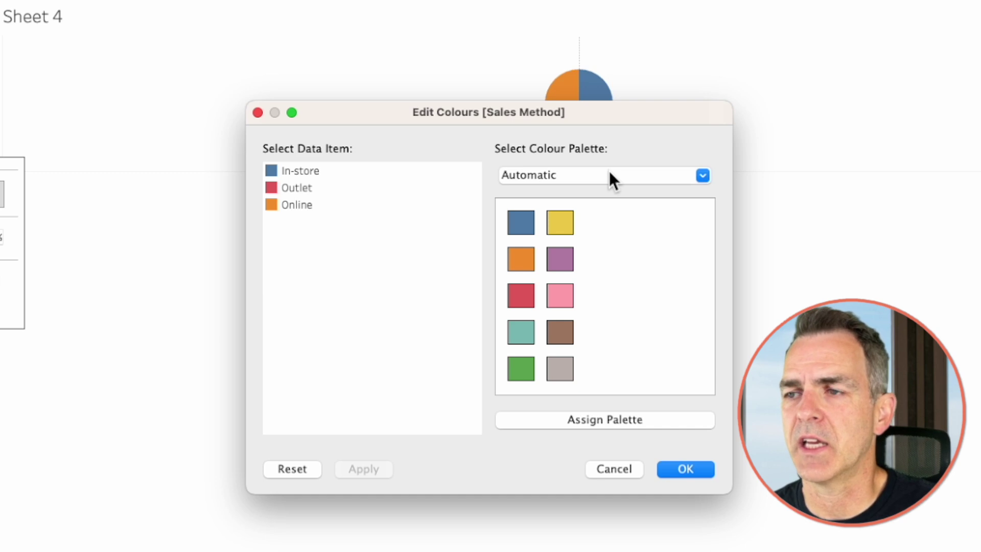
- Apply the USA palette with navy In-store, dark red Outlet and pale grey-blue Online
click(609, 172)
scroll(598, 180, down, 5)
scroll(595, 175, down, 10)
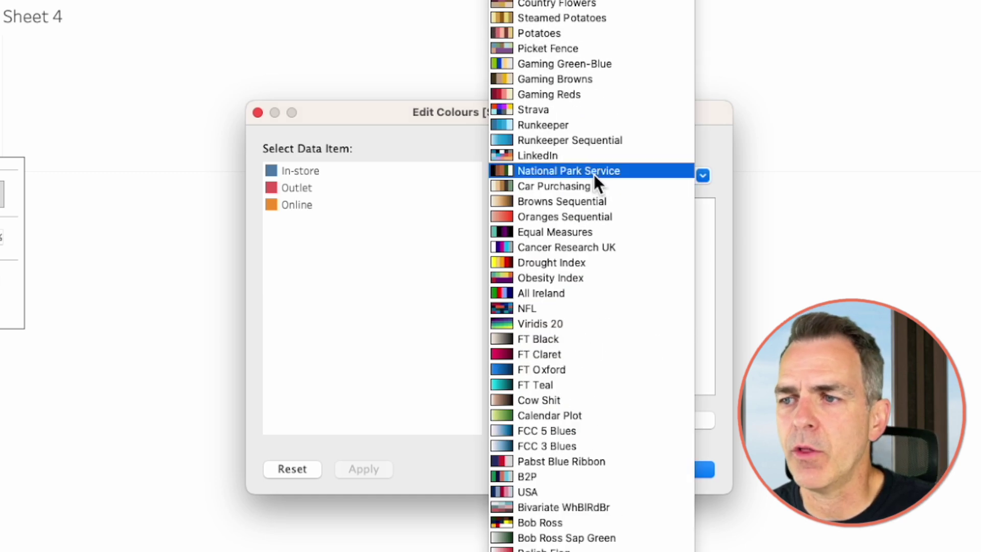
click(536, 493)
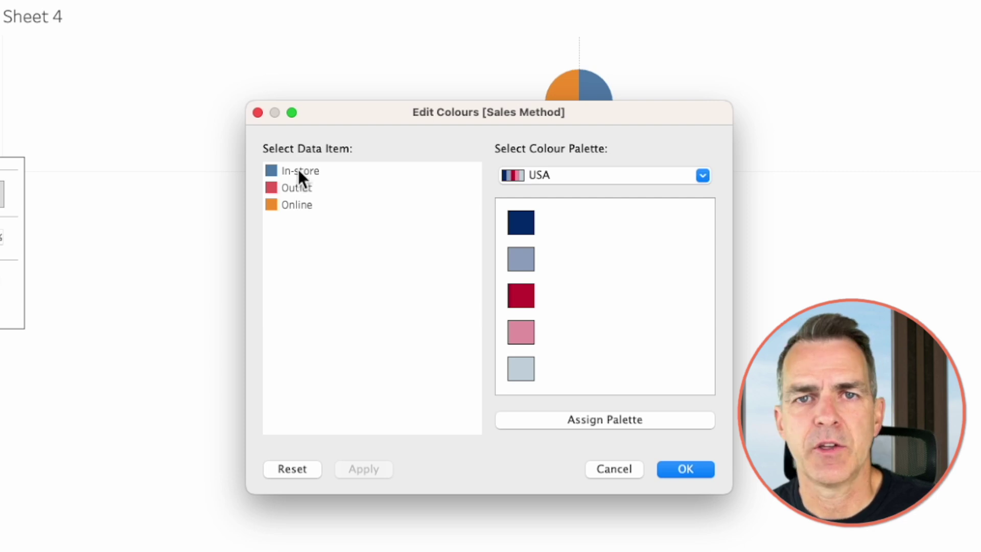
click(528, 223)
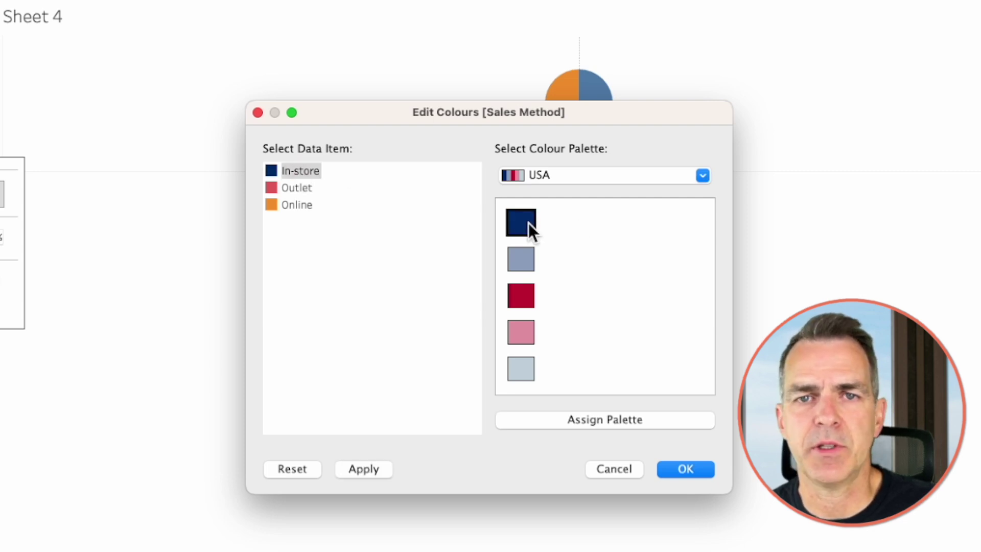
click(289, 186)
click(524, 299)
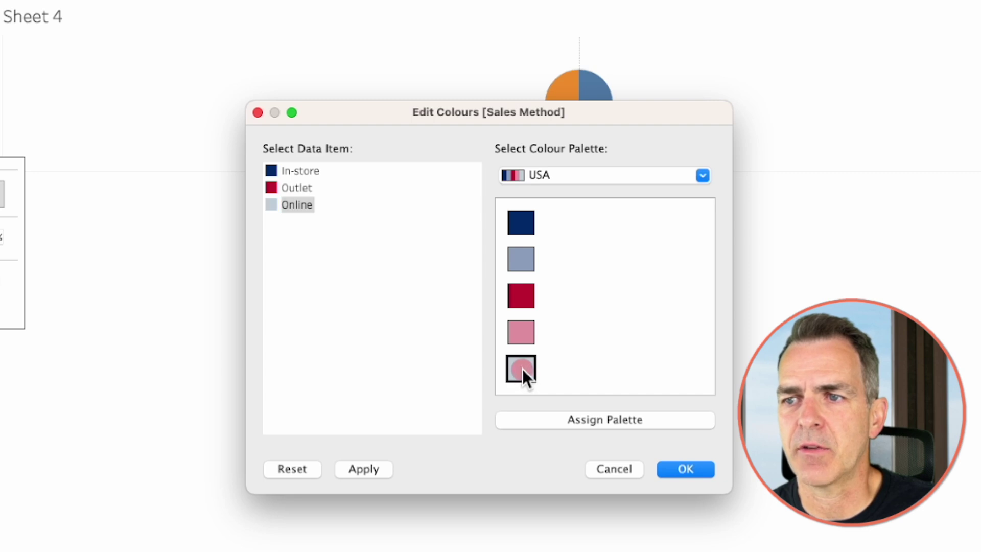
click(680, 469)
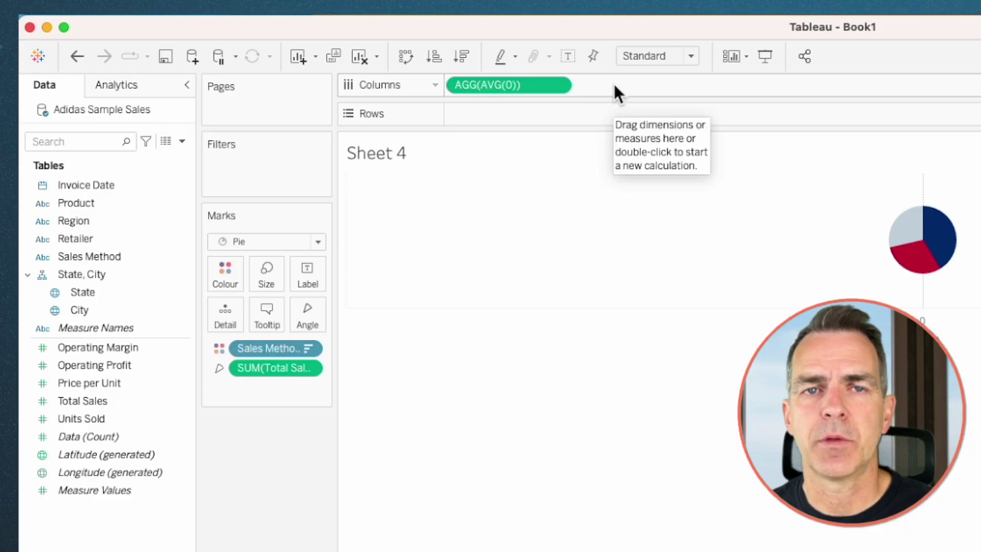
- Add a second AVG(0) on Columns and set its mark type to Circle
double_click(614, 82)
text(AVG()
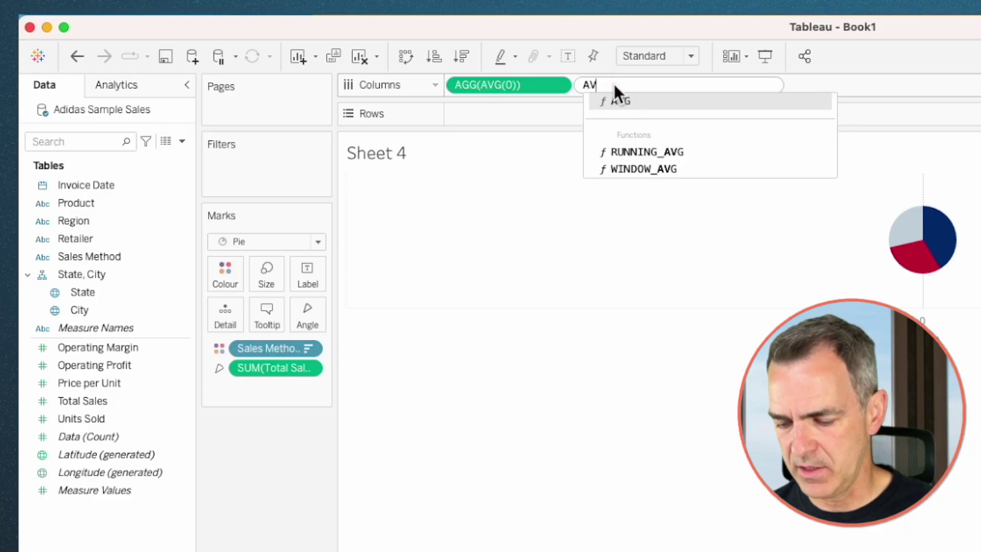
text(0))
key(Return)
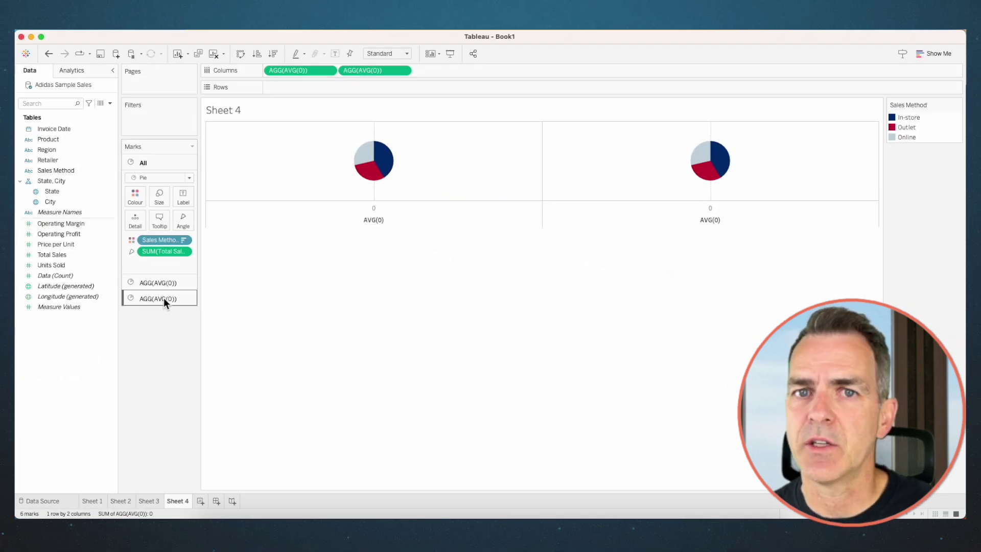
click(163, 297)
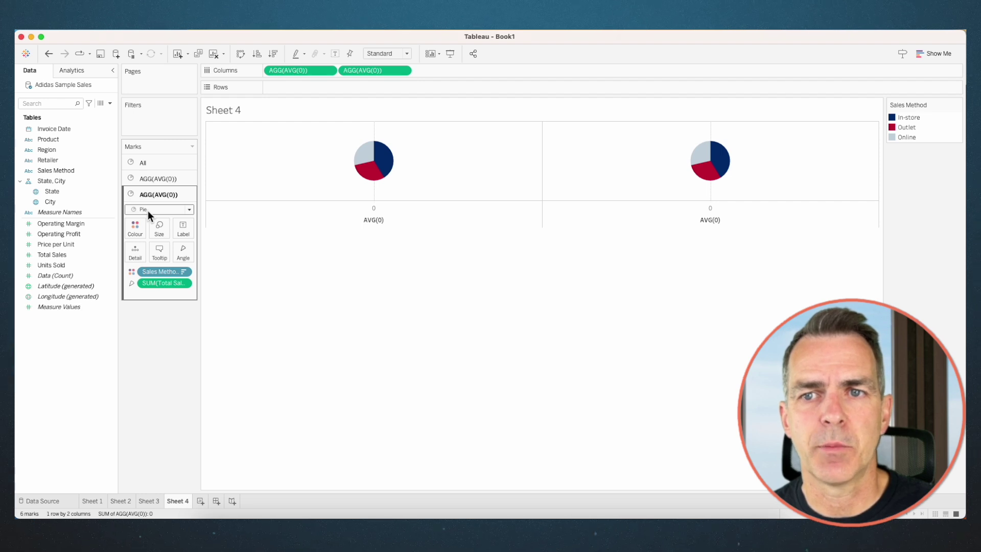
click(148, 210)
click(147, 278)
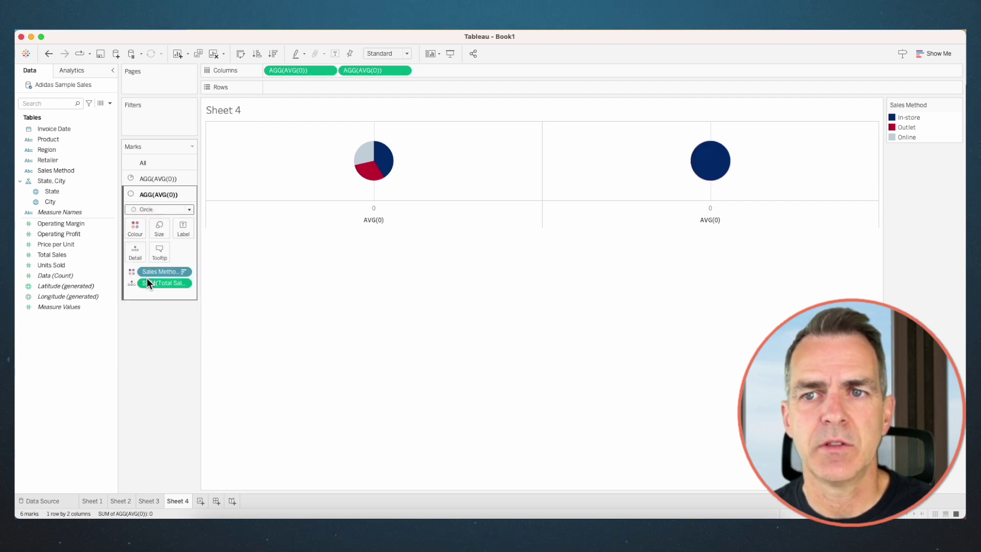
- Remove Sales Method and Total Sales from the circle and colour it white
drag(155, 270, 159, 338)
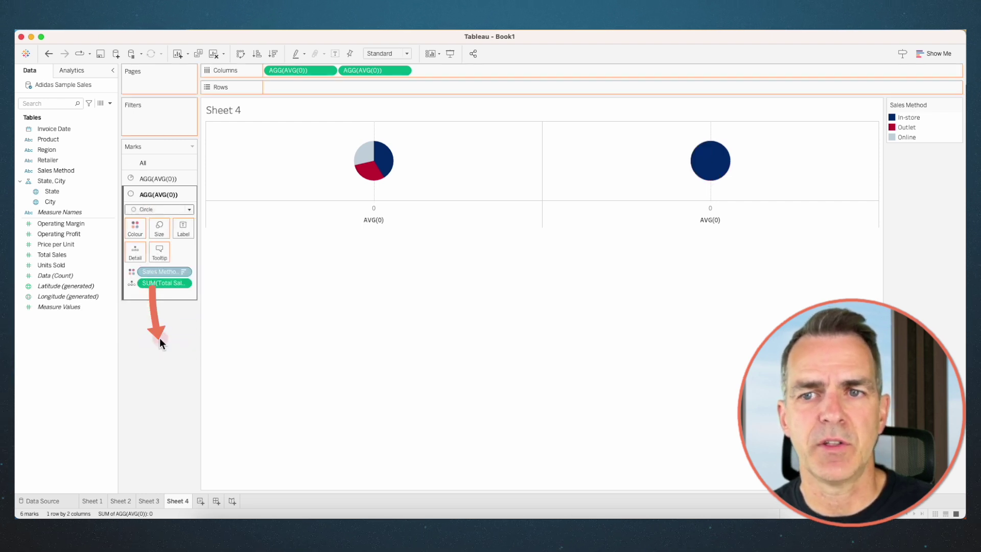
drag(157, 271, 156, 348)
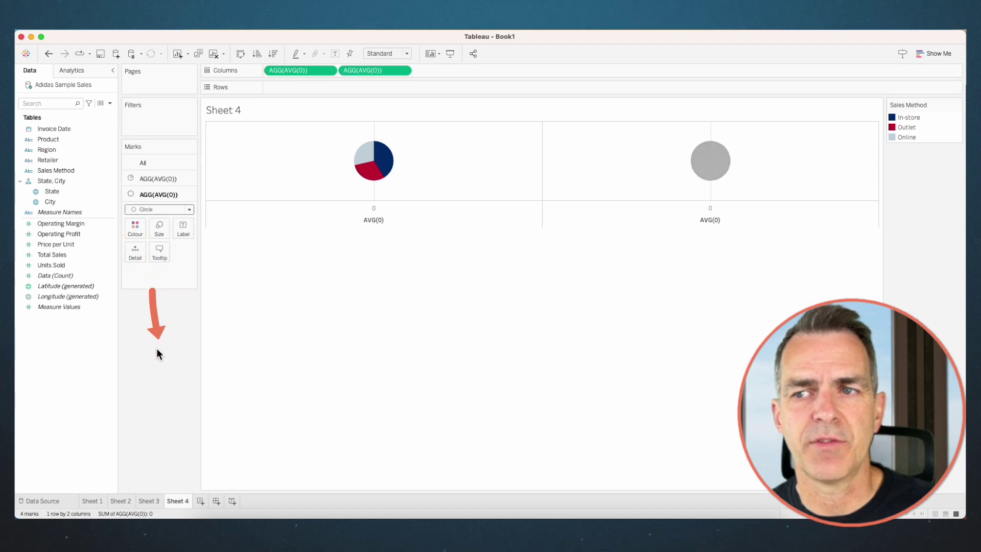
click(136, 231)
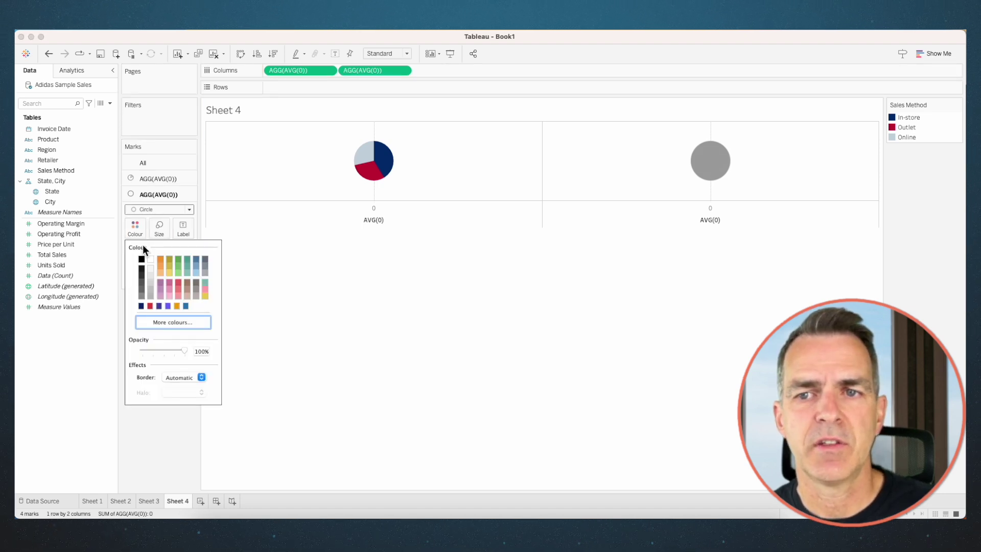
click(149, 261)
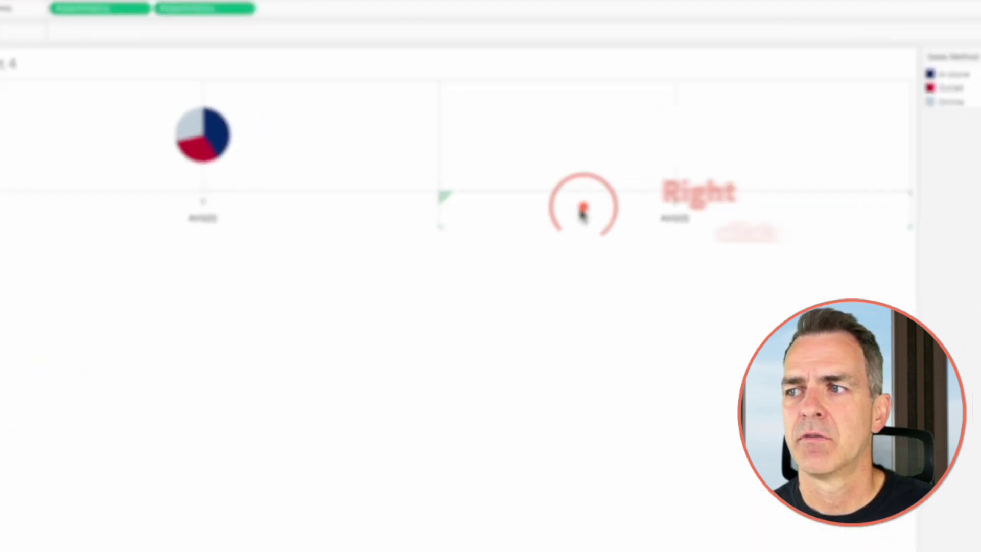
- Combine the pie and circle on a synchronised dual axis
right_click(642, 212)
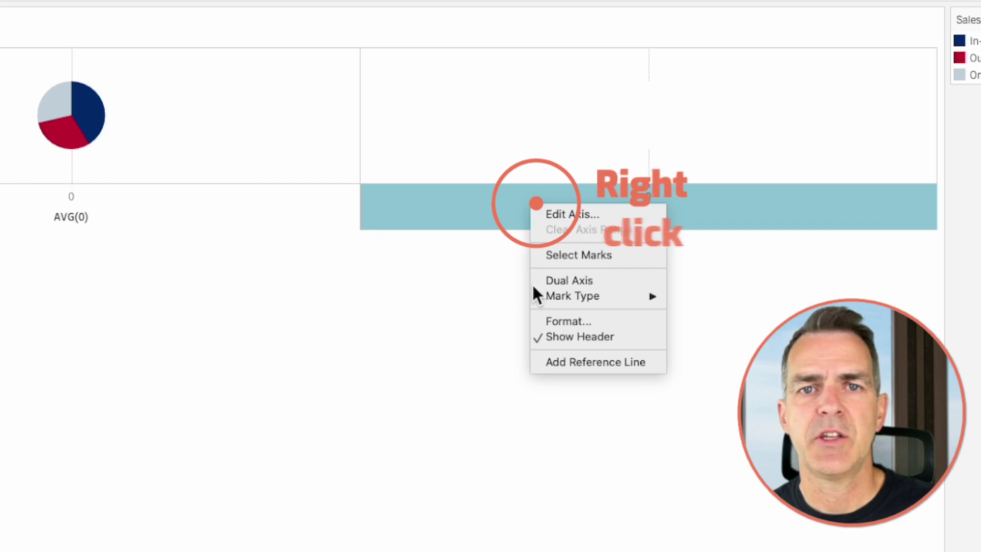
click(574, 284)
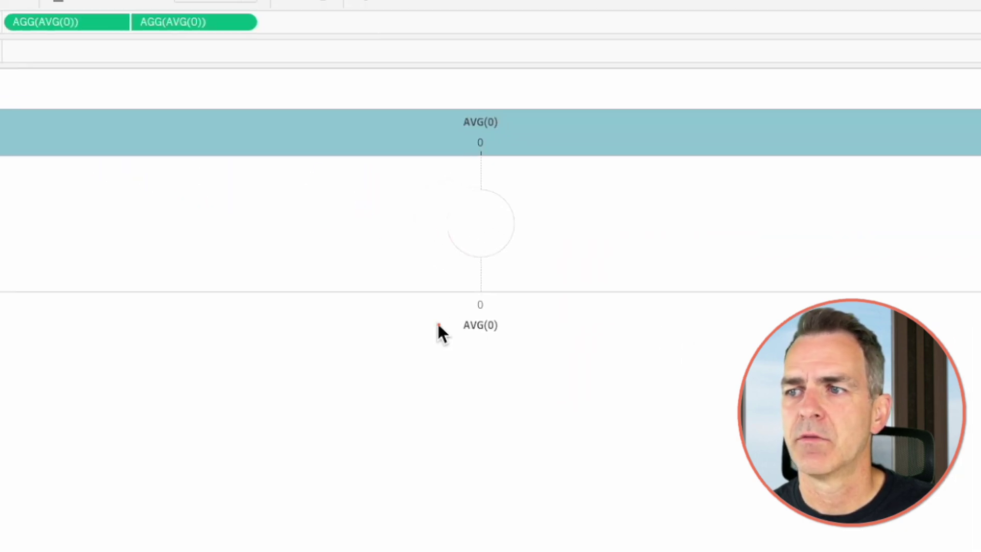
right_click(438, 325)
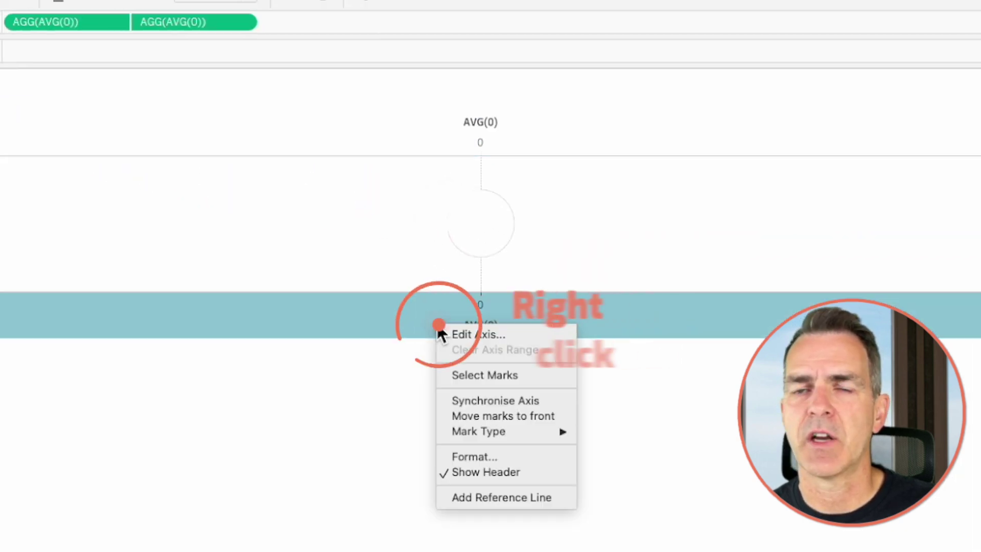
click(476, 400)
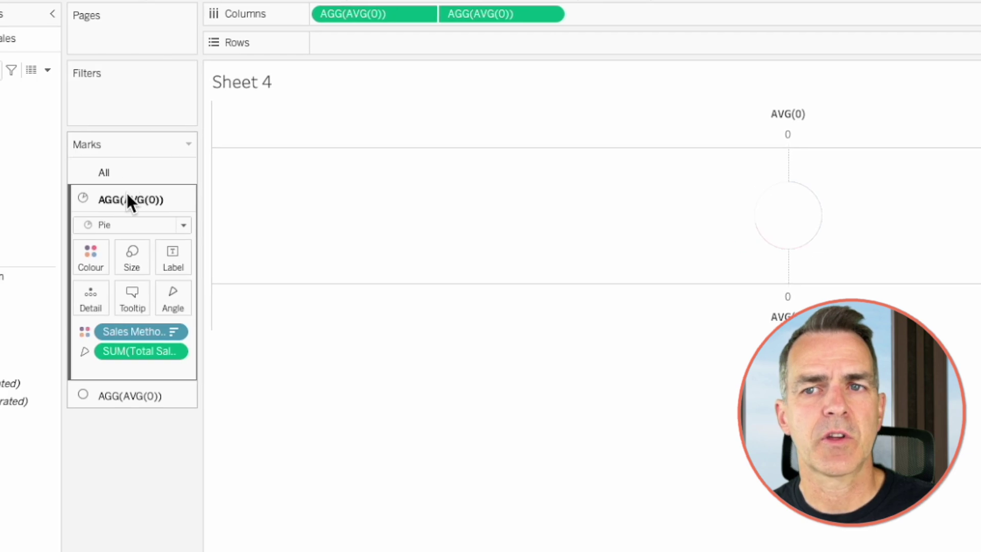
- Enlarge the pie so a donut ring shows, and hide the axis header
click(132, 254)
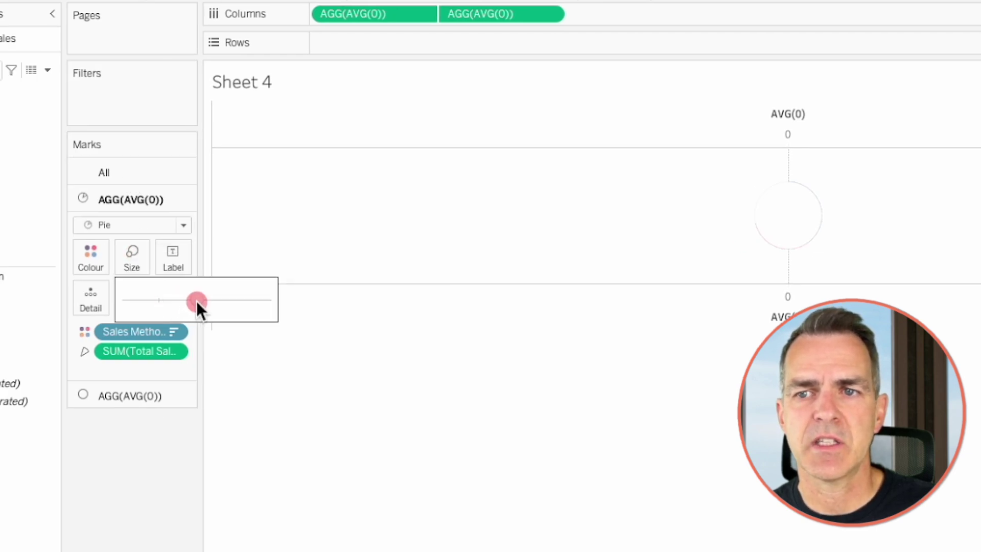
drag(199, 302, 202, 300)
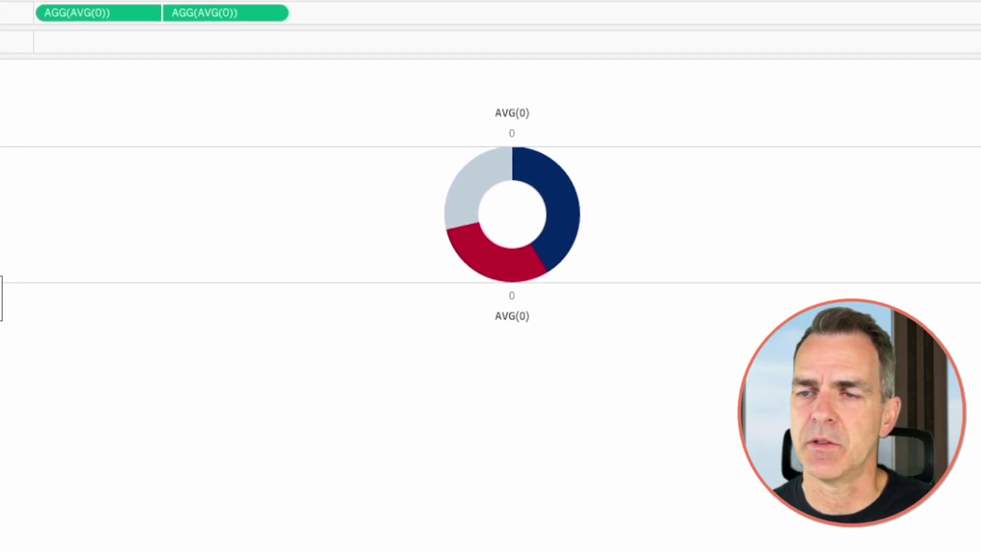
right_click(110, 314)
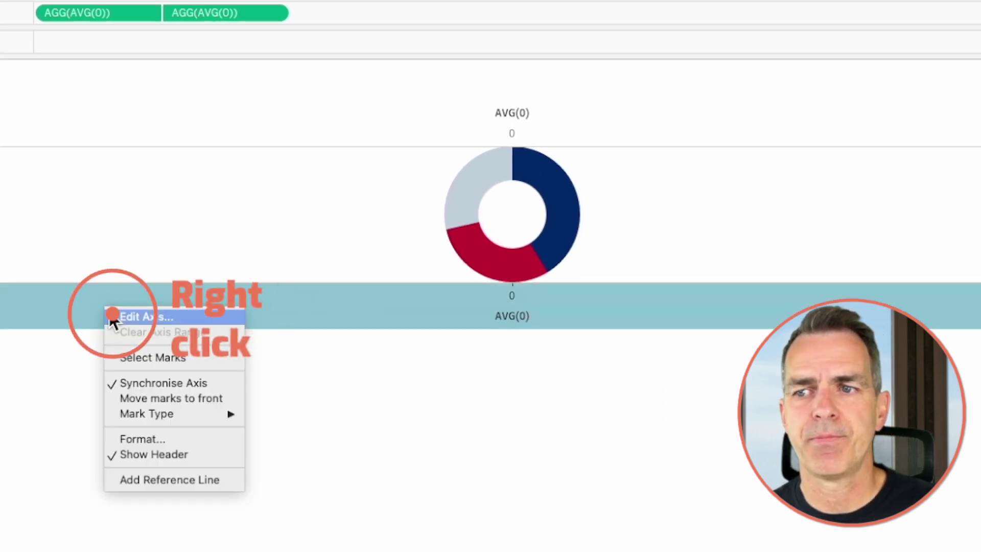
click(148, 456)
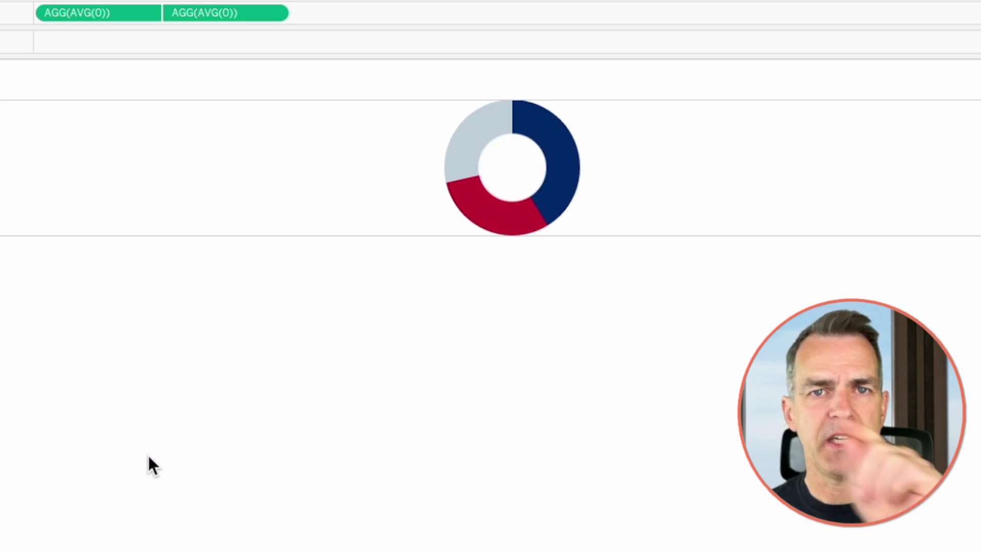
right_click(62, 152)
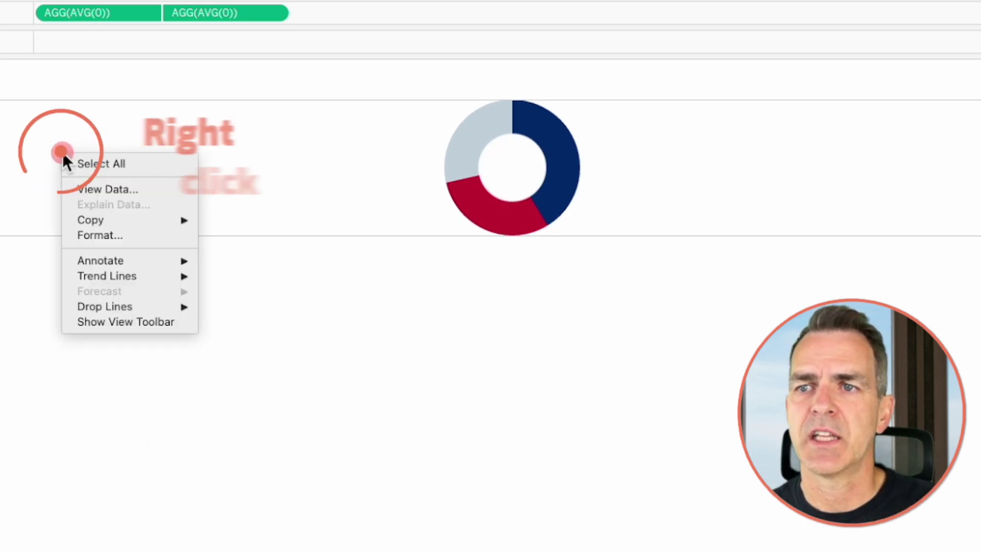
- Set the sheet's zero lines to None in the line formatting
click(88, 236)
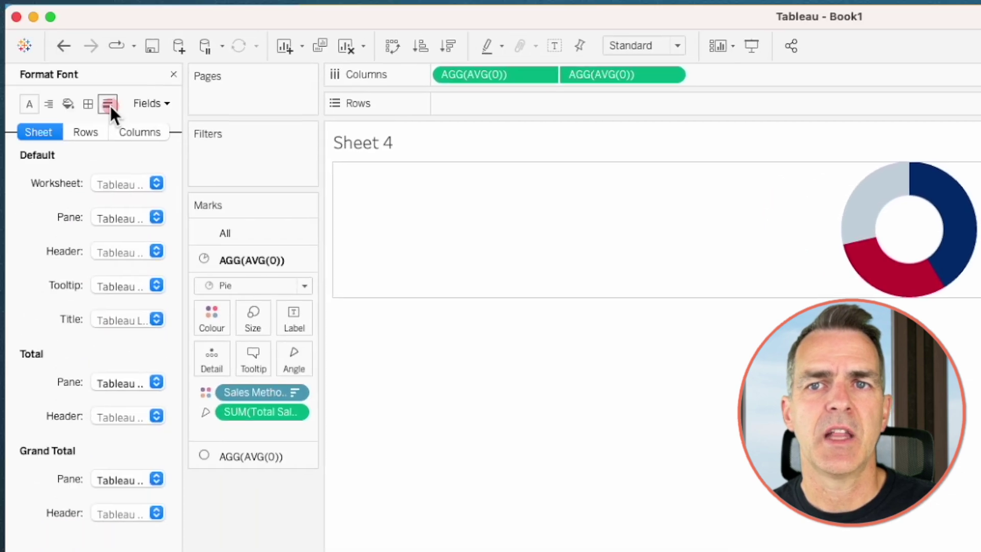
click(108, 104)
click(108, 183)
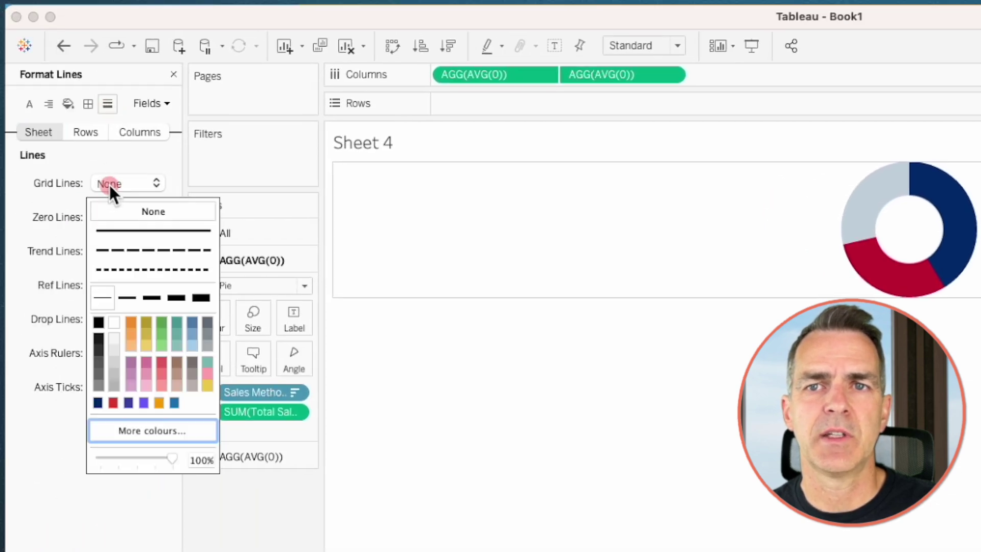
click(113, 219)
click(117, 221)
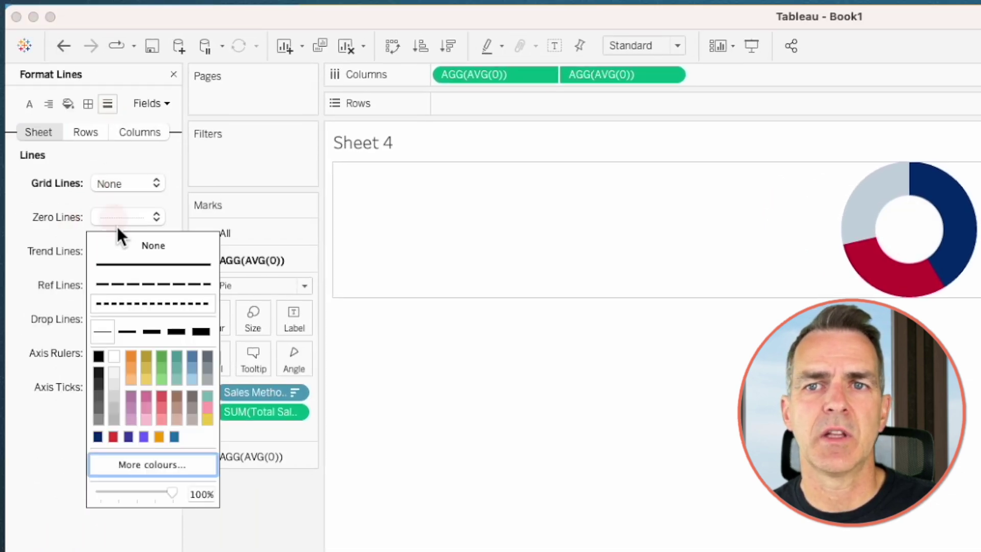
click(122, 244)
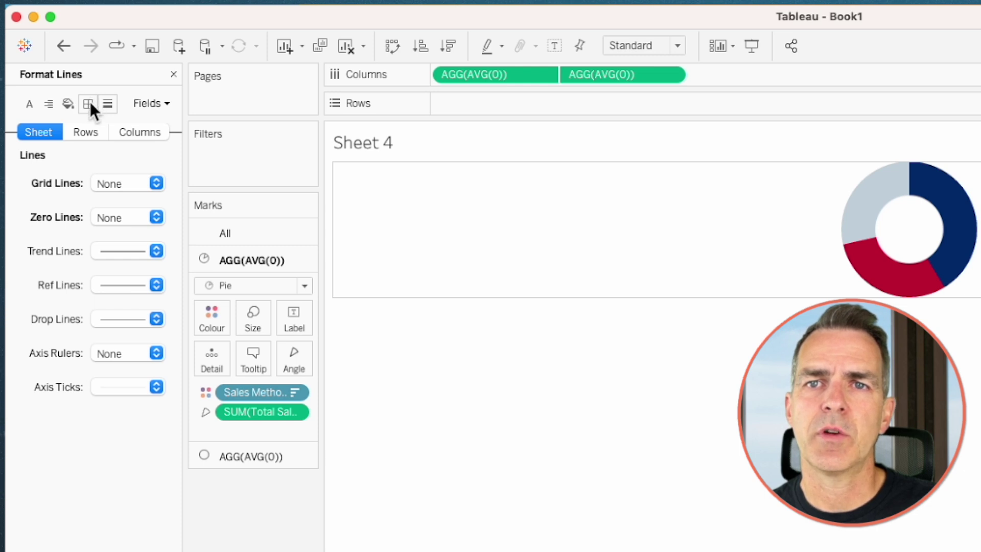
- Set the row and column divider lines to None in the border formatting
click(88, 104)
click(131, 342)
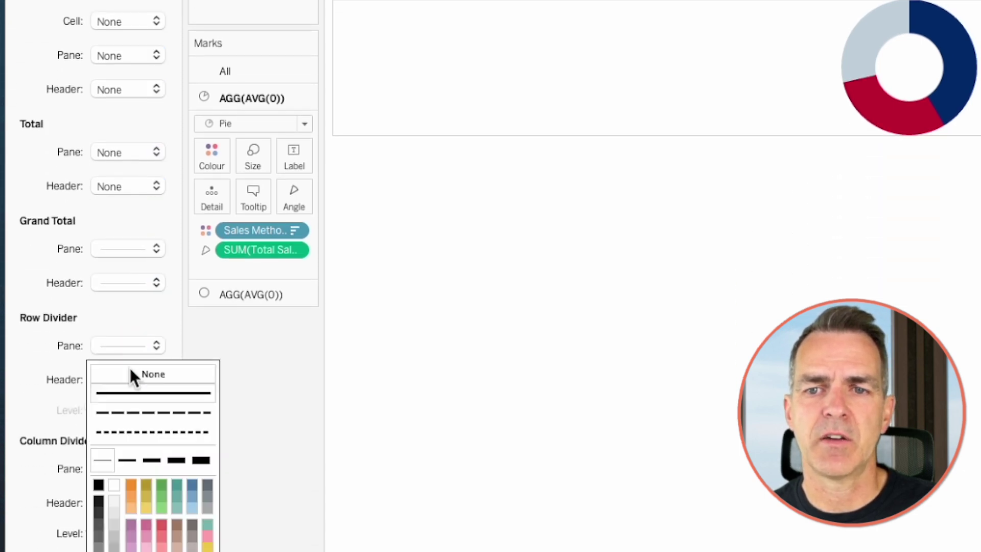
click(130, 368)
click(131, 467)
click(154, 221)
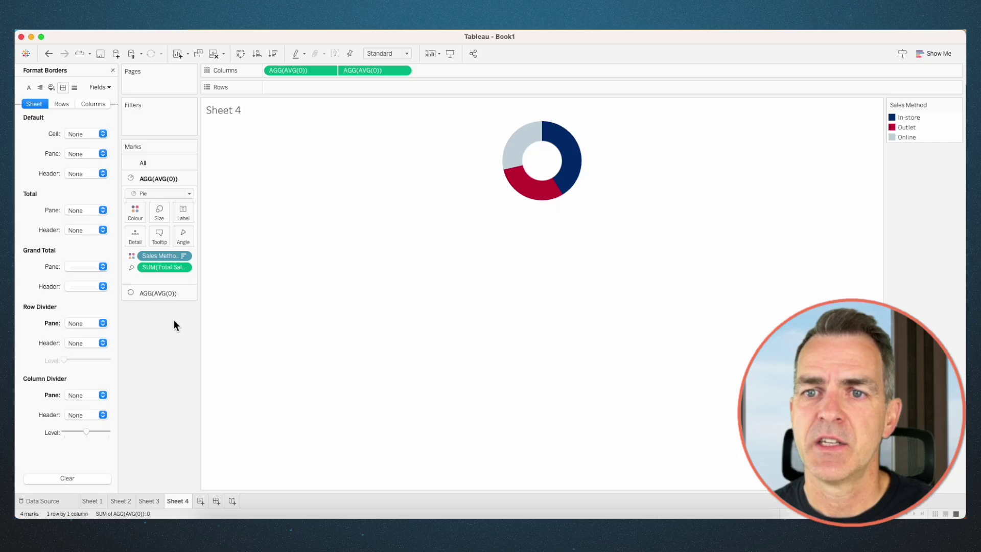
- Clear the circle layer's fields and put Total Sales on its Label
click(154, 293)
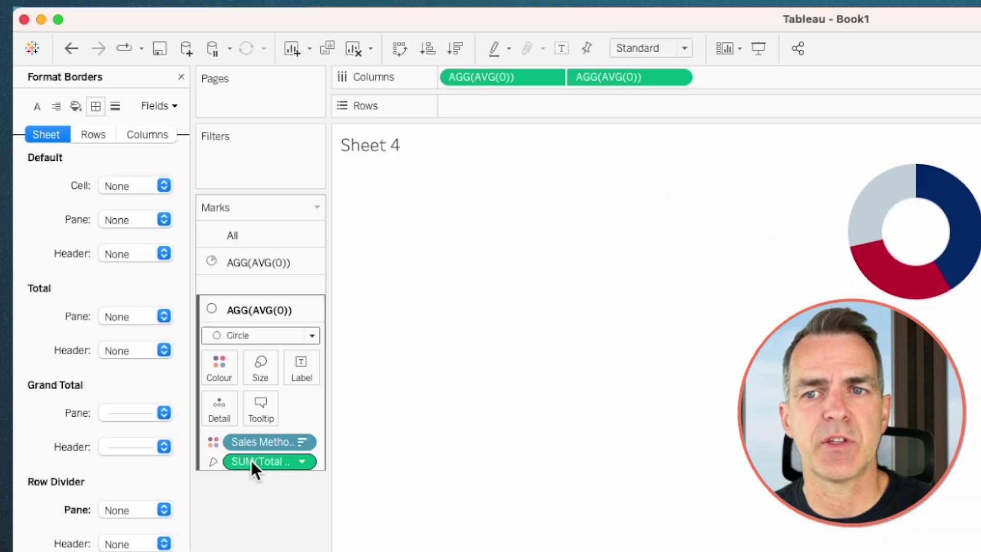
drag(251, 461, 150, 151)
click(181, 77)
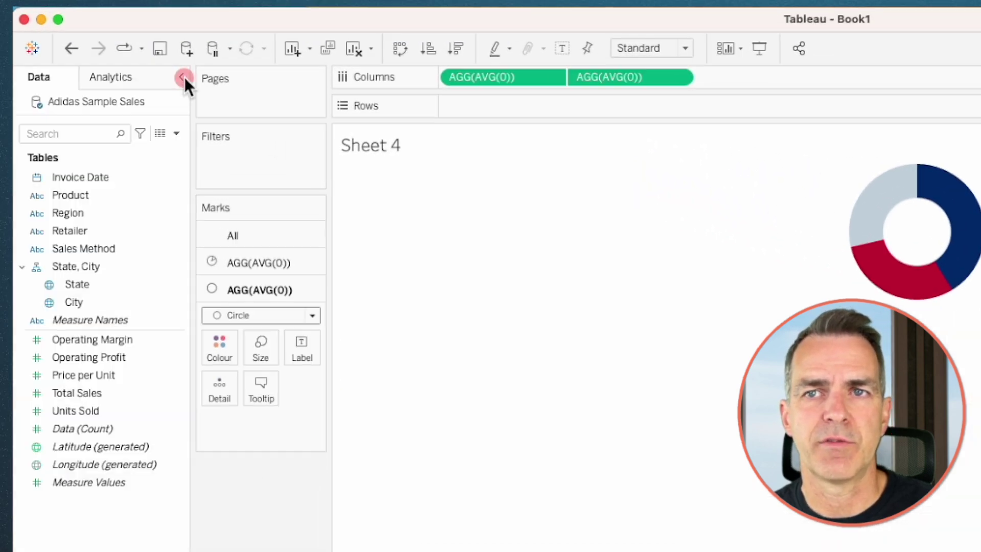
drag(109, 393, 307, 356)
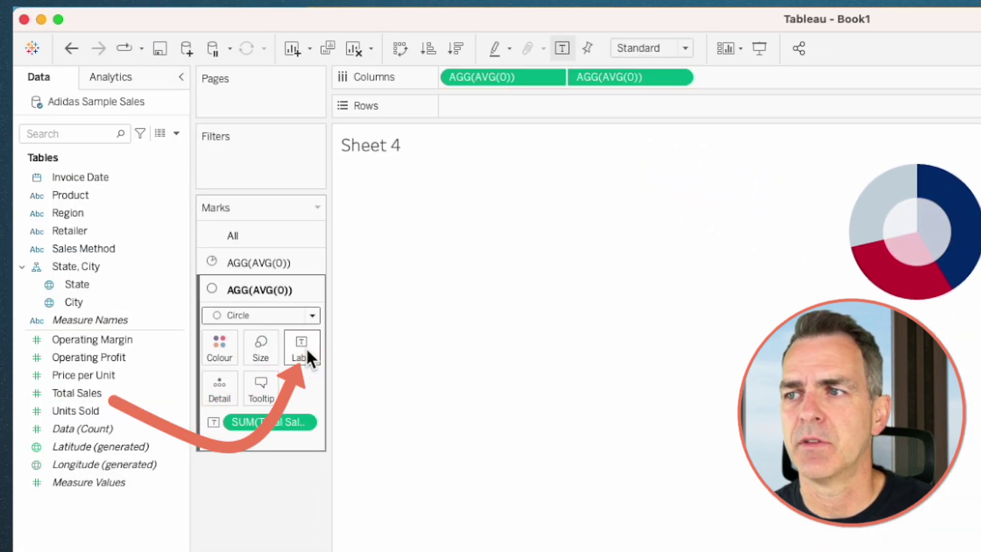
- Format the Total Sales label as a custom number with 0 decimals in millions
right_click(262, 430)
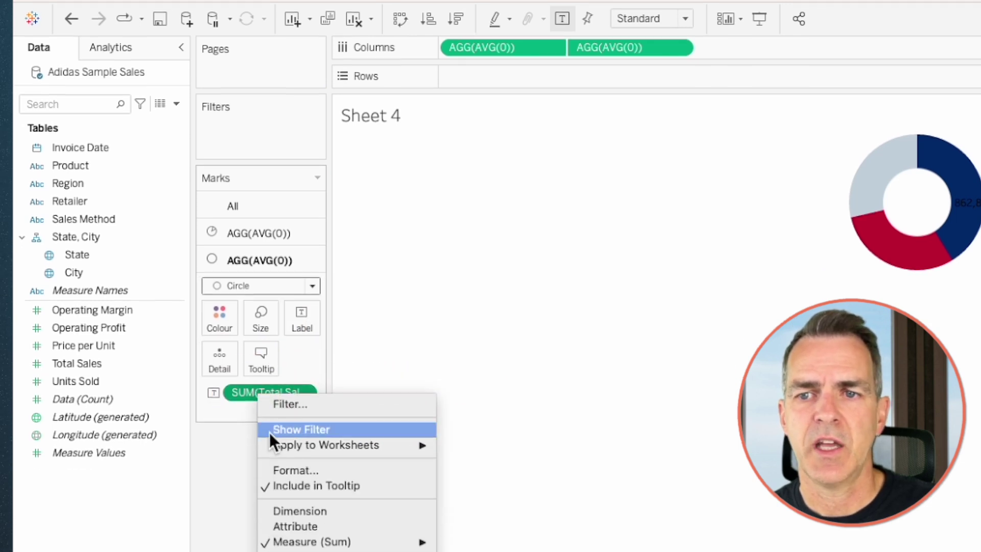
click(278, 466)
click(123, 225)
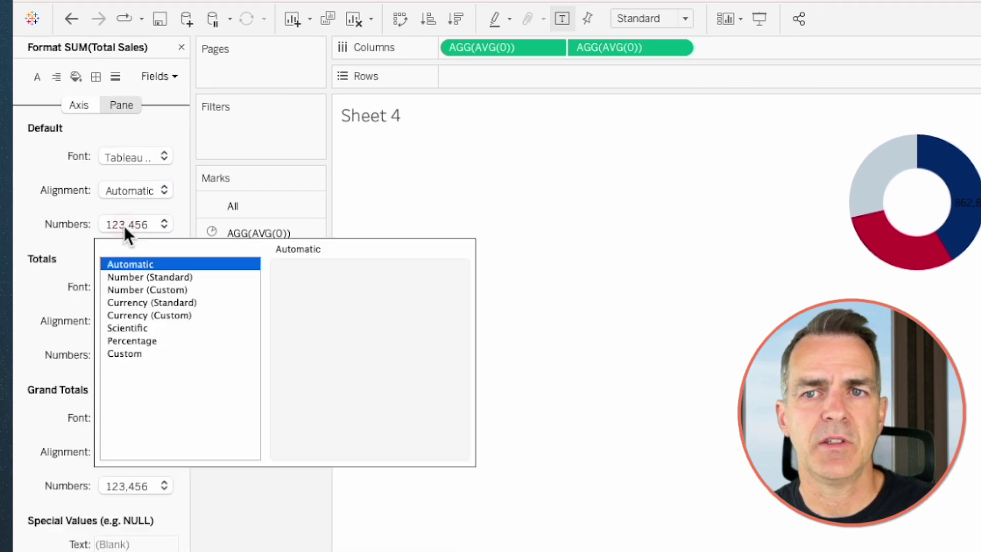
click(135, 290)
click(327, 294)
click(327, 294)
click(329, 378)
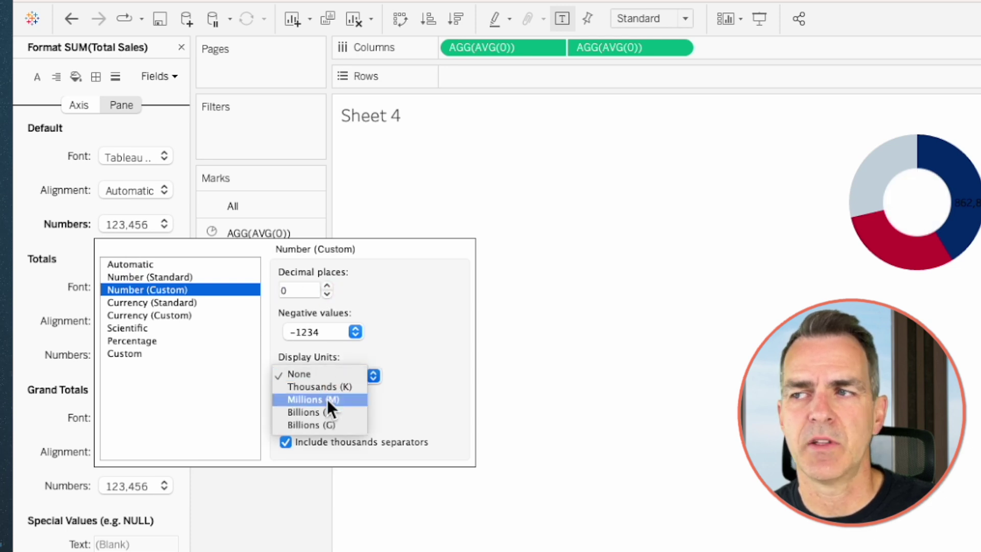
click(327, 400)
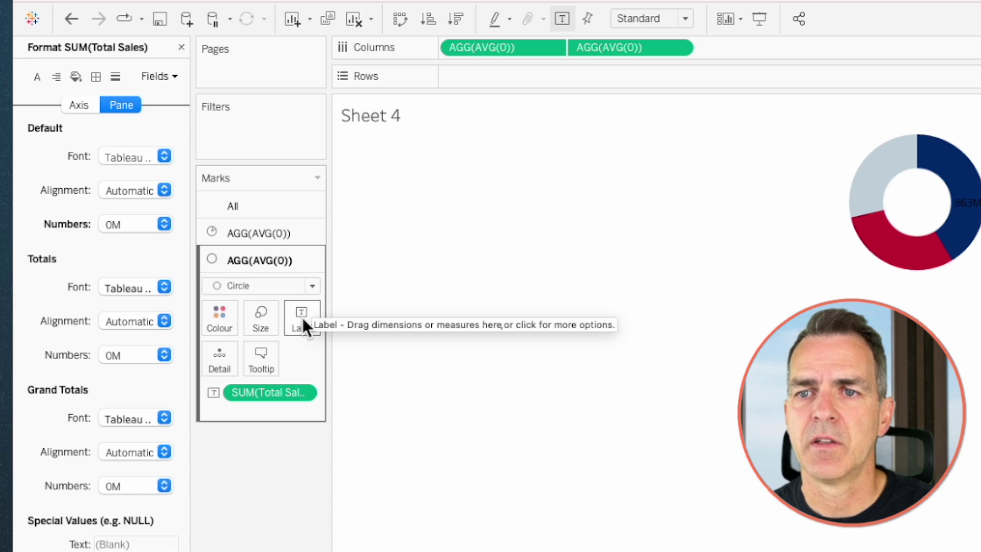
- Set the label font to 18 and align it centre and middle
click(302, 317)
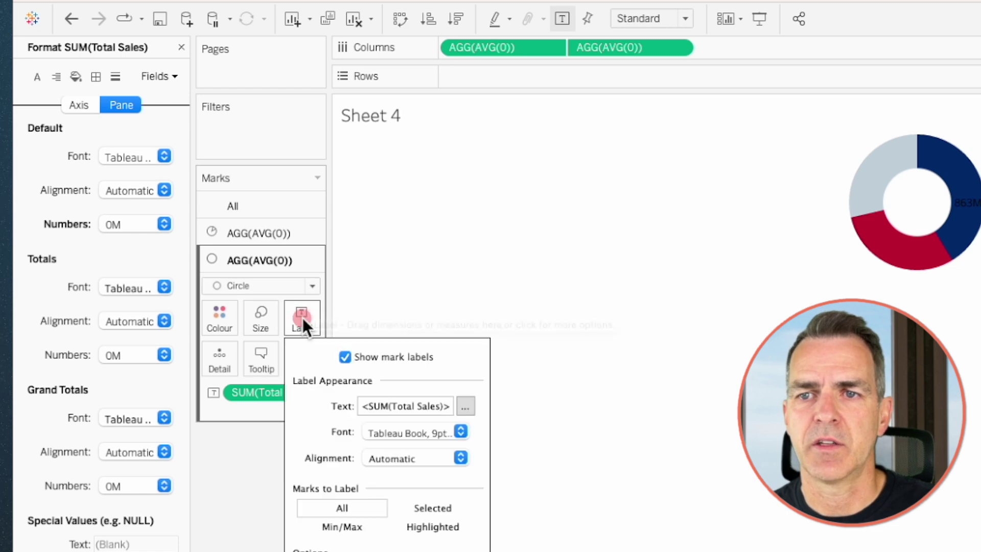
click(384, 433)
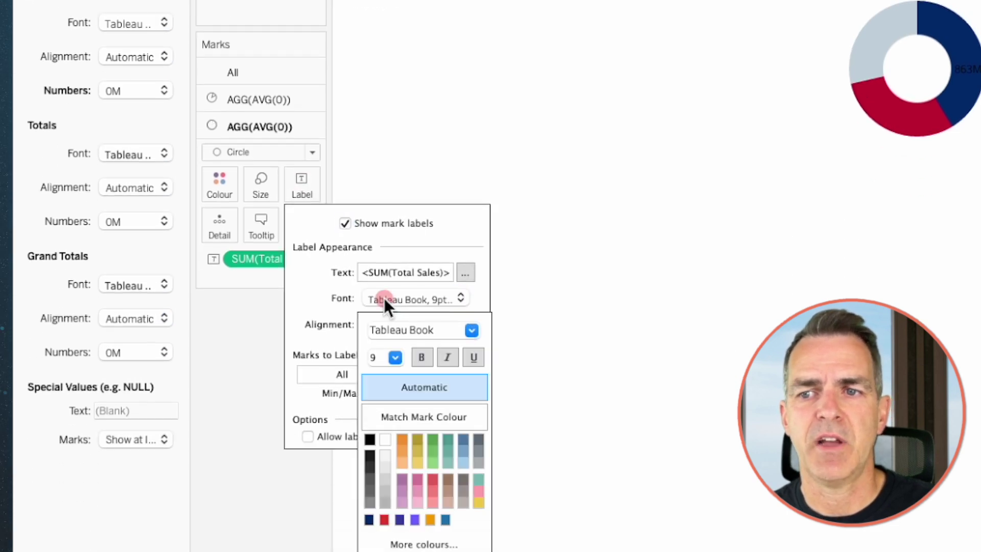
click(395, 358)
click(383, 459)
click(316, 314)
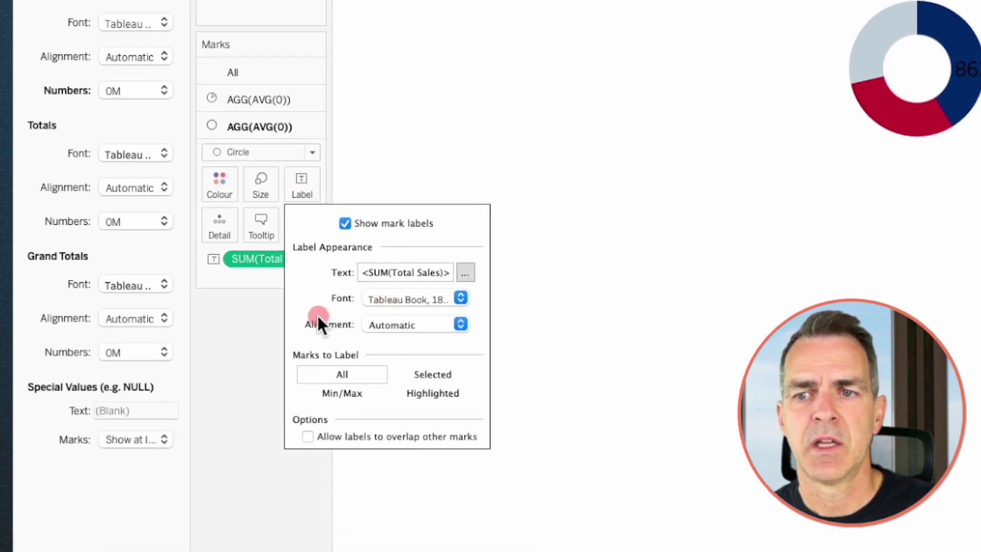
click(394, 325)
click(403, 406)
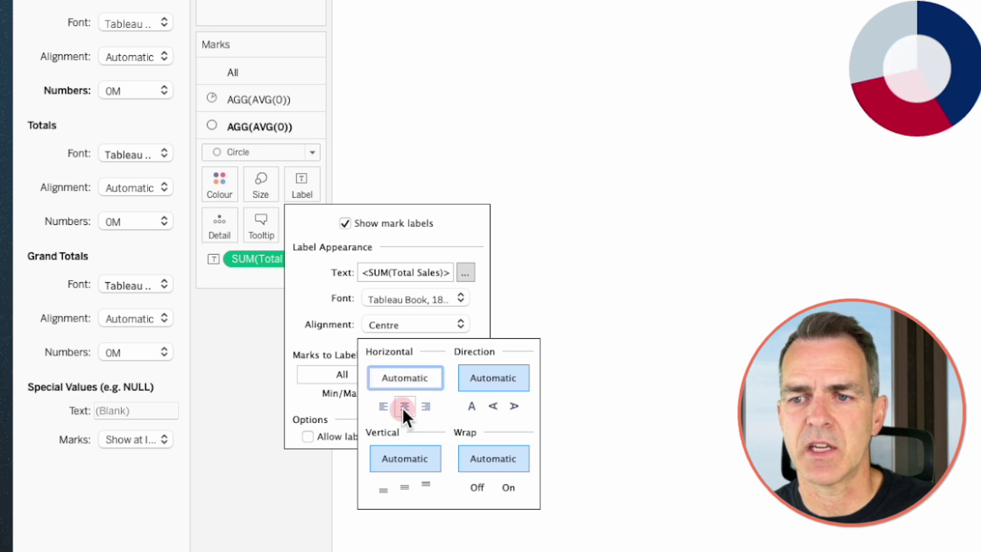
click(405, 488)
click(662, 349)
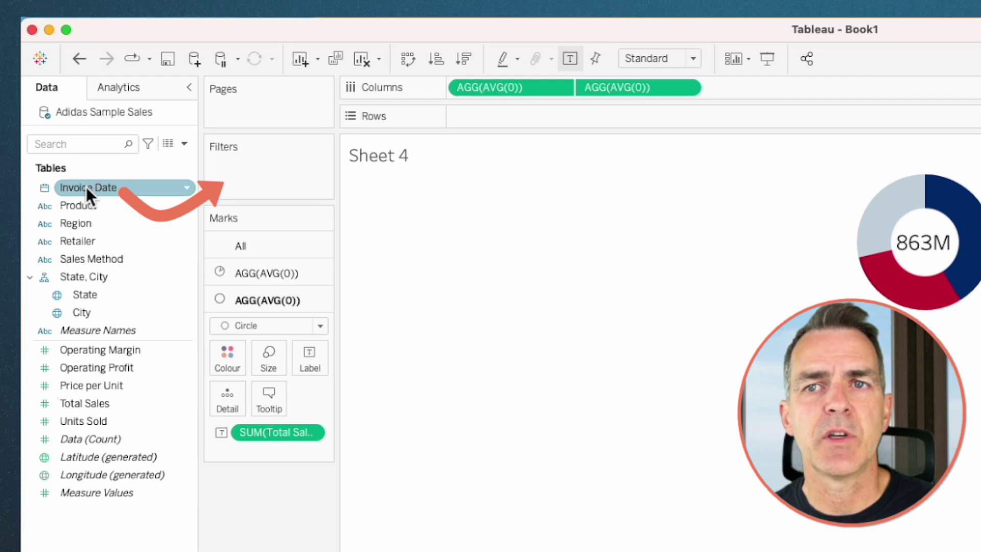
drag(86, 186, 246, 171)
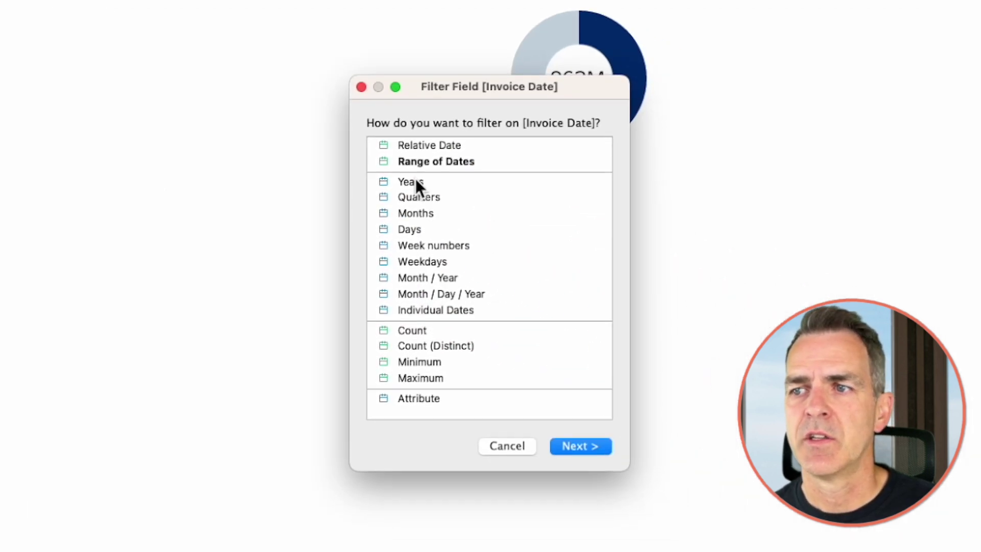
- Filter Invoice Date by Years keeping 2020 and 2021, and show the filter card
click(413, 182)
click(590, 447)
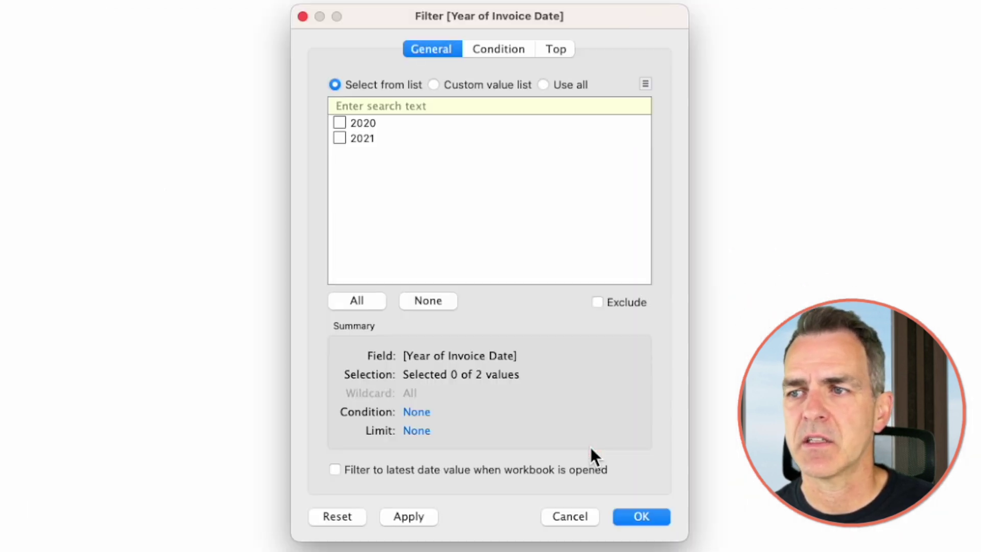
click(356, 300)
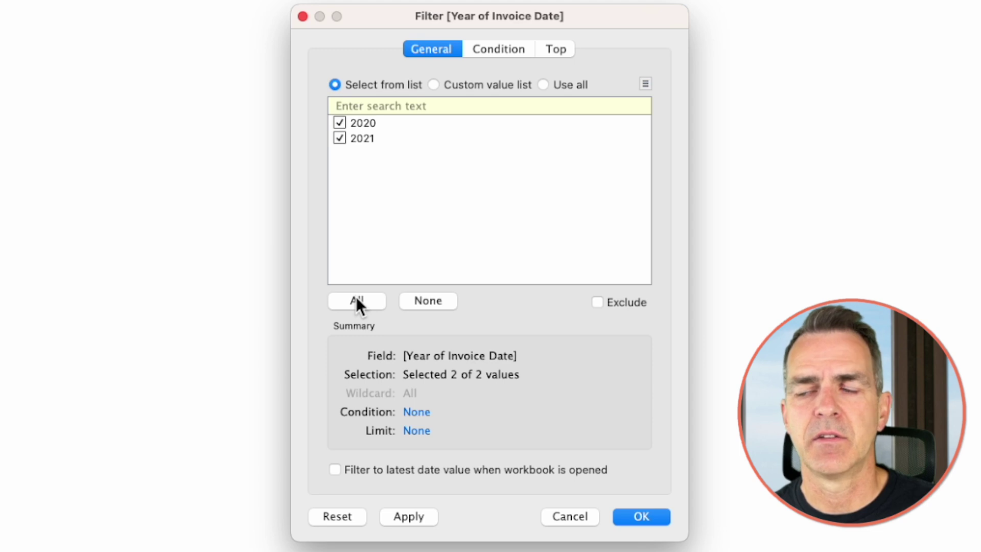
click(644, 517)
right_click(247, 156)
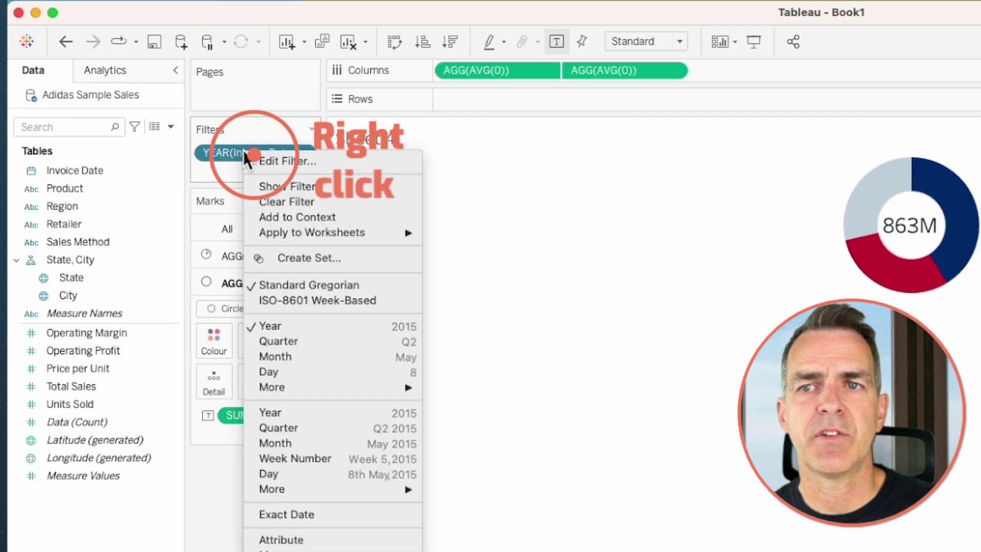
click(271, 184)
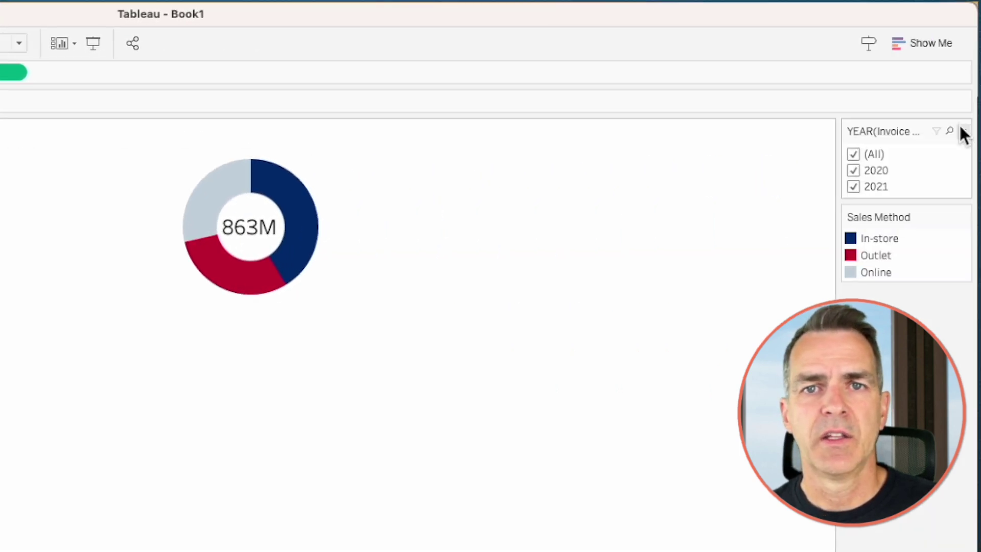
- Title the filter card 'Year', make it a single-value list, and select (All)
click(962, 131)
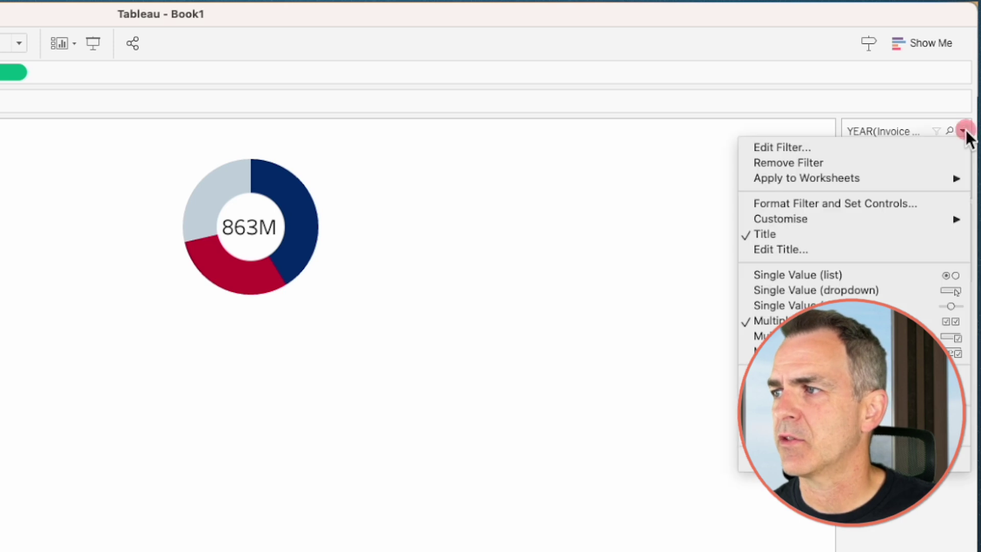
click(789, 249)
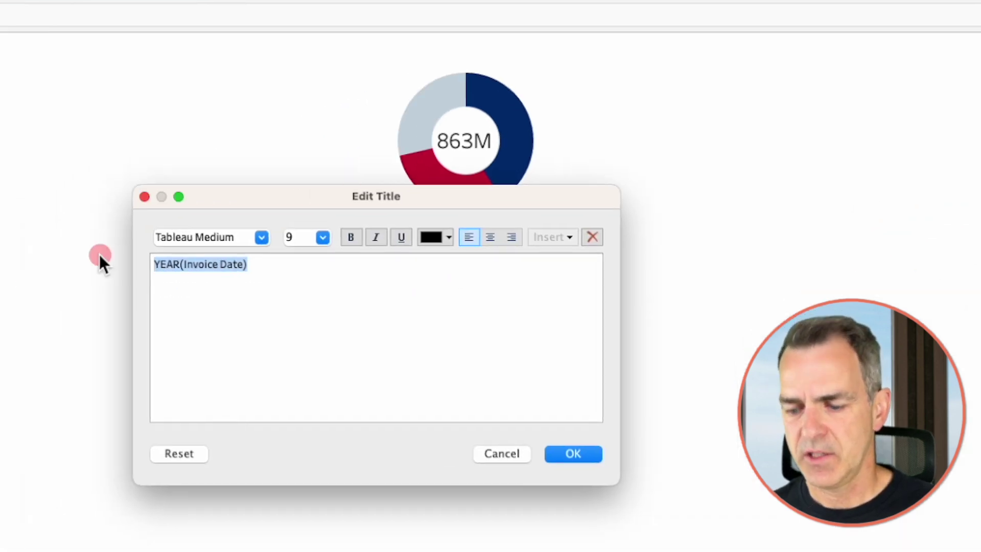
text(Year)
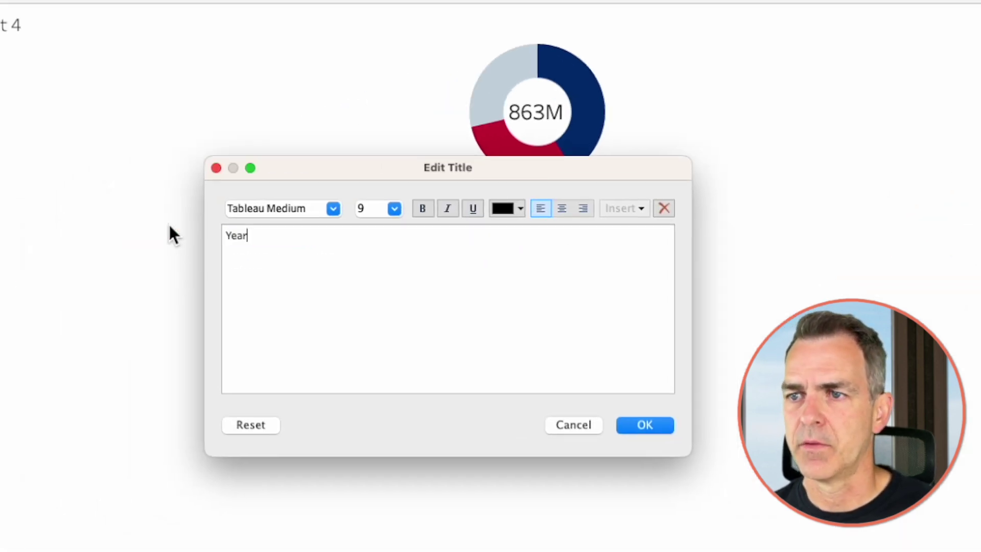
click(645, 425)
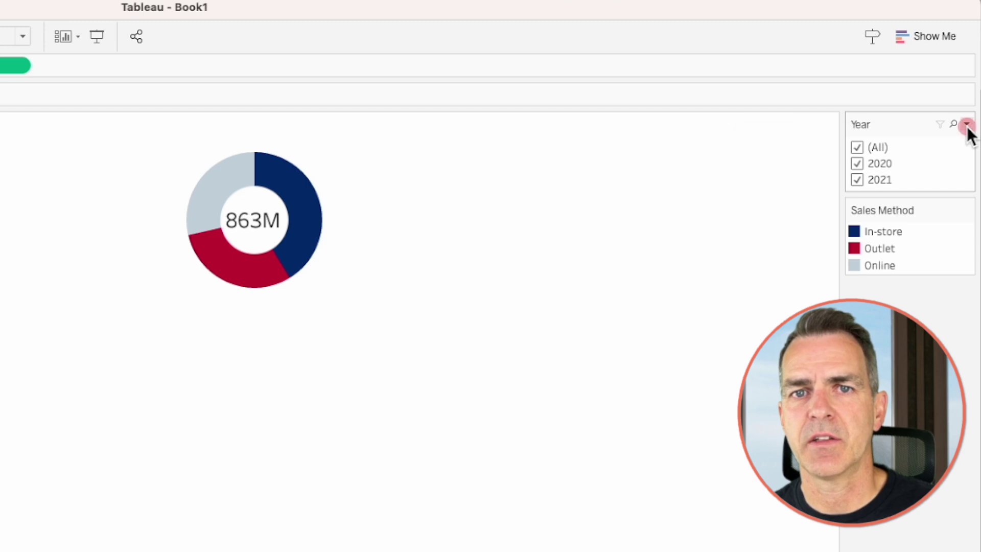
click(967, 125)
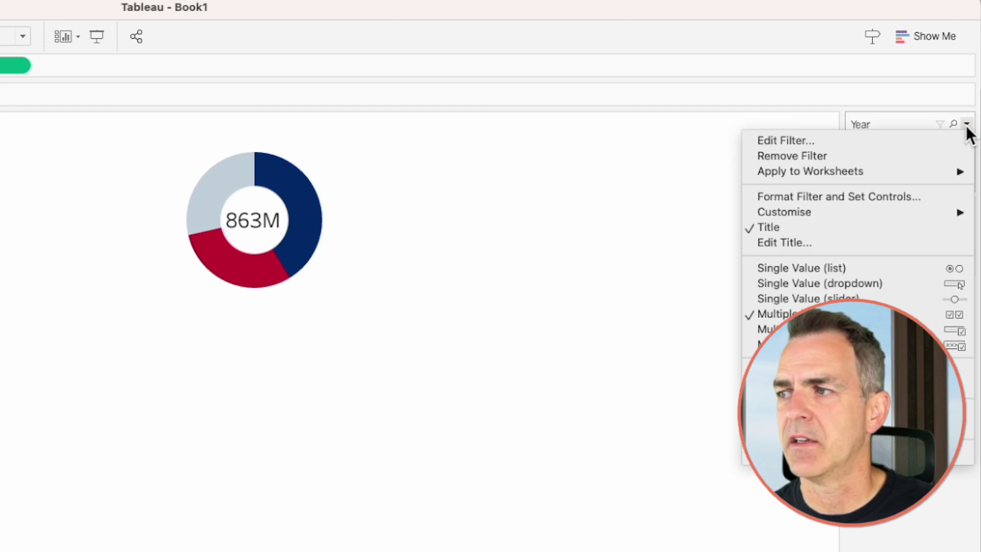
click(892, 269)
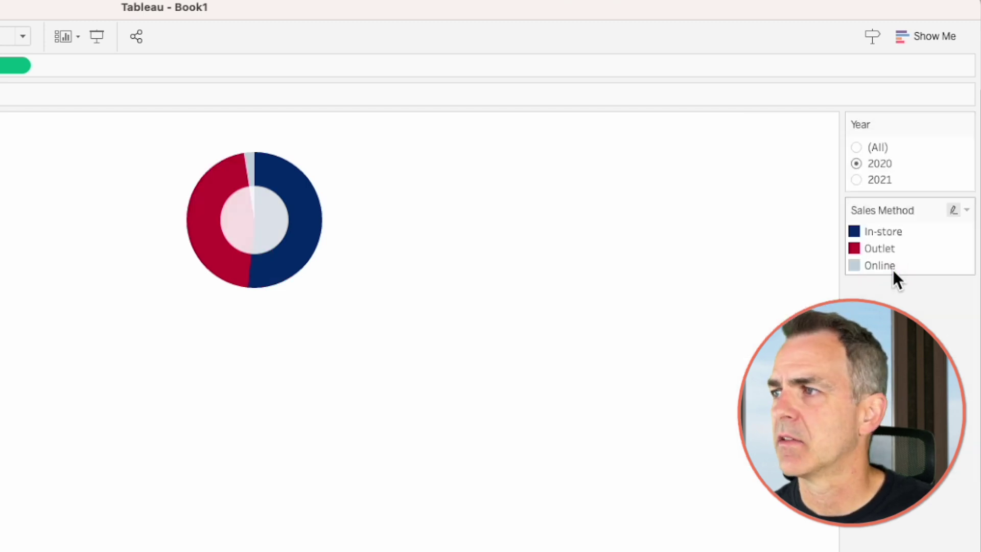
click(857, 148)
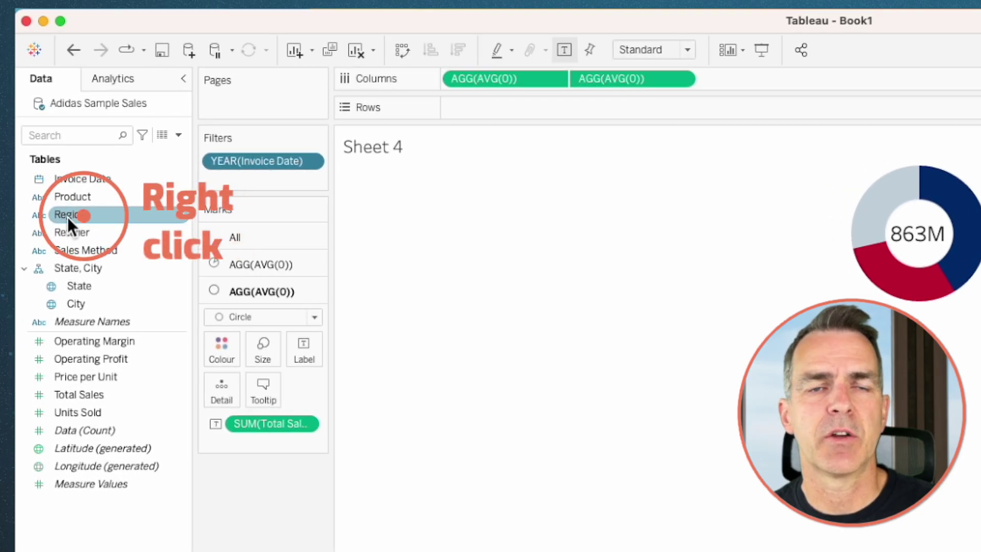
- Show Region and Product filters on Sheet 4, the donut sheet
right_click(68, 216)
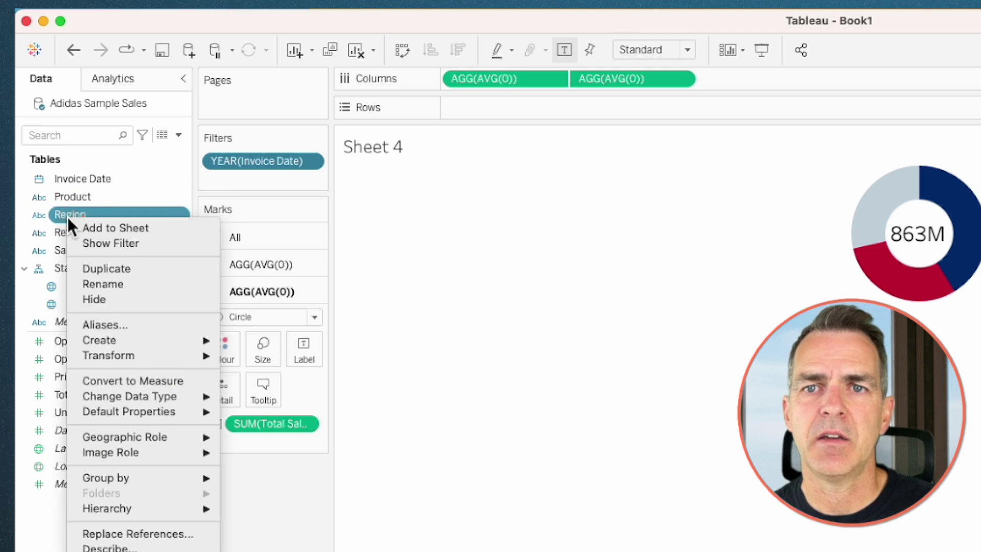
click(87, 242)
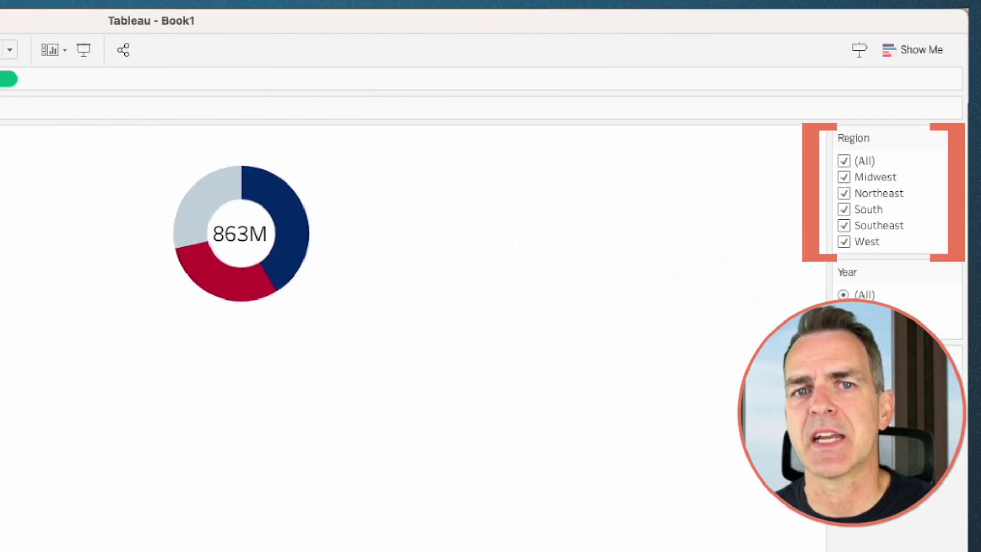
right_click(75, 200)
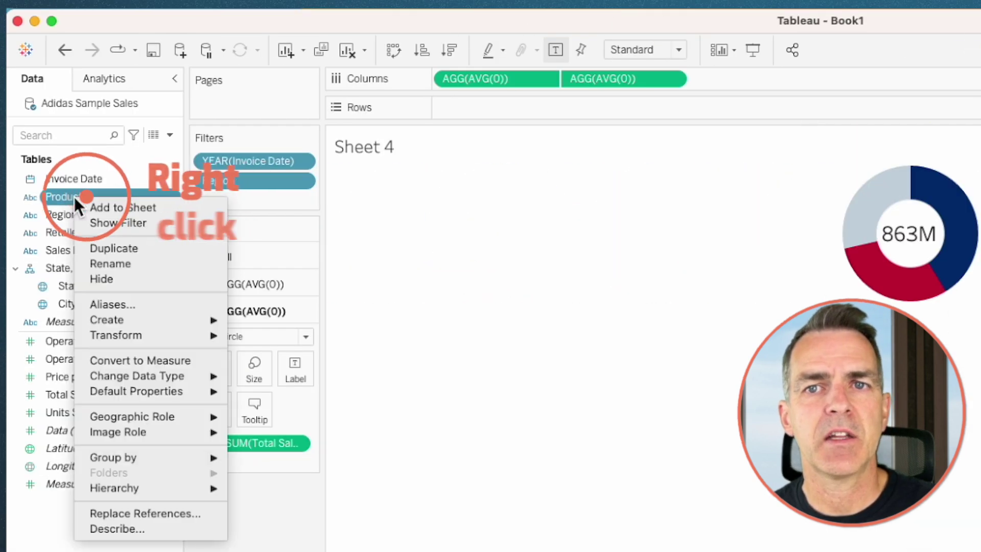
click(99, 220)
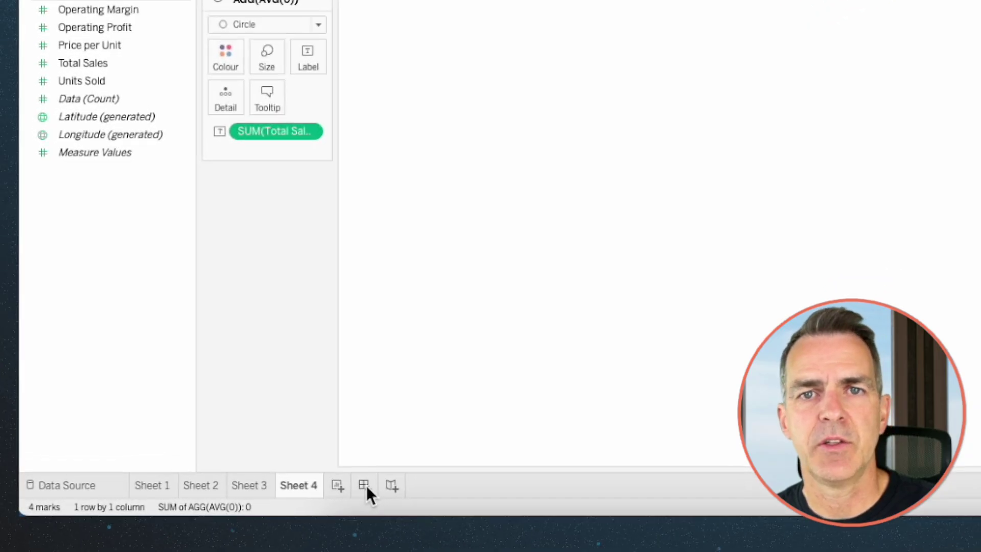
- Create Dashboard 1 and drop a vertical container onto its canvas
click(367, 486)
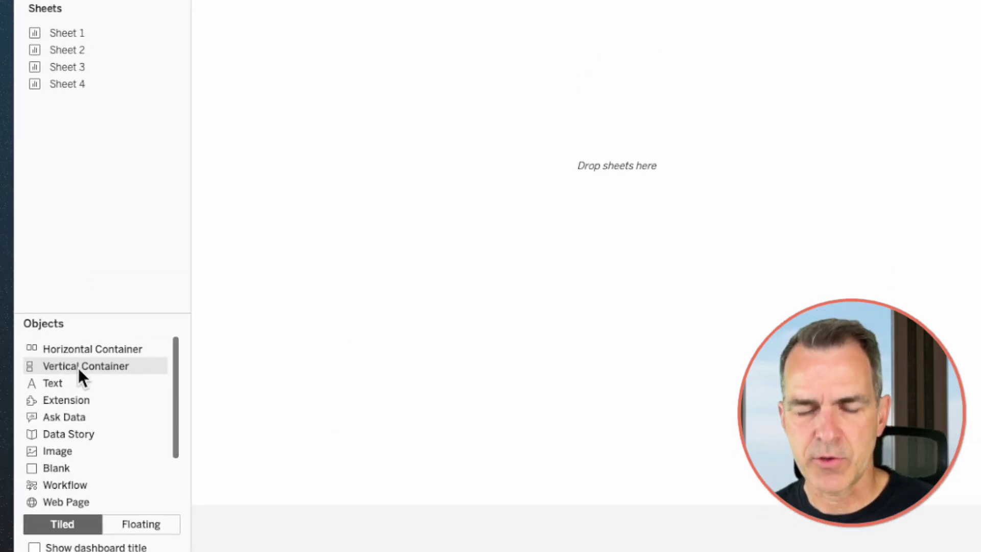
drag(75, 431, 423, 52)
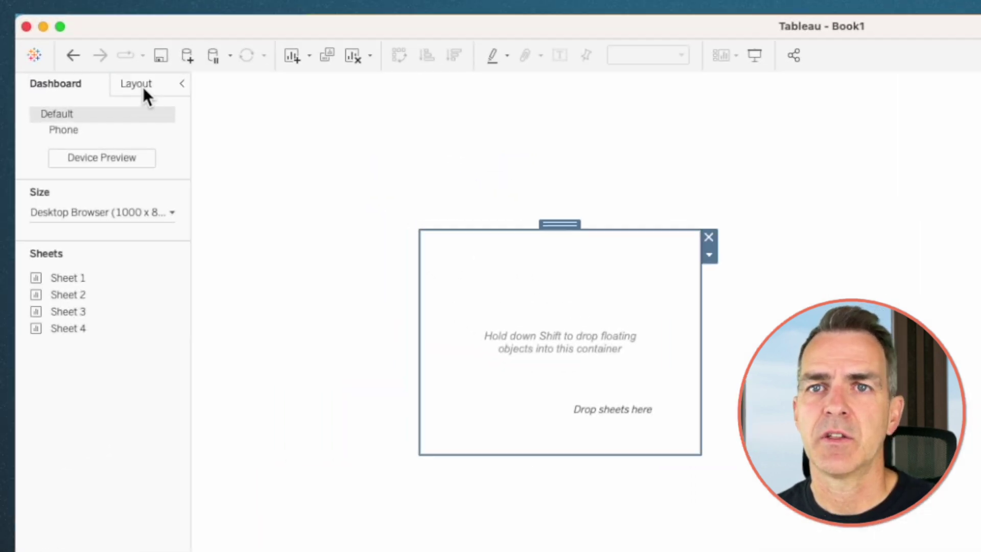
- Set the container's position to x 0, y 0 and dismiss the inner padding settings
click(87, 71)
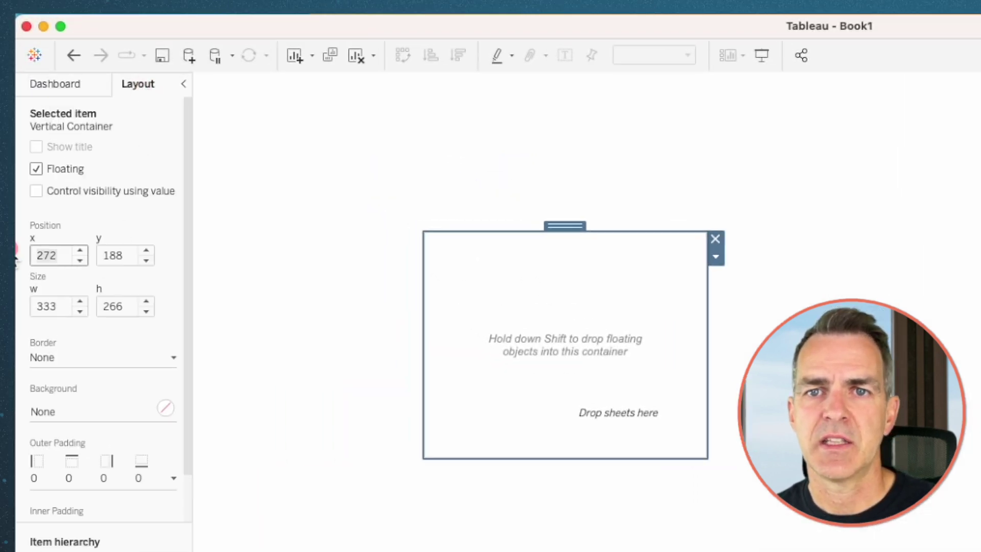
key(Tab)
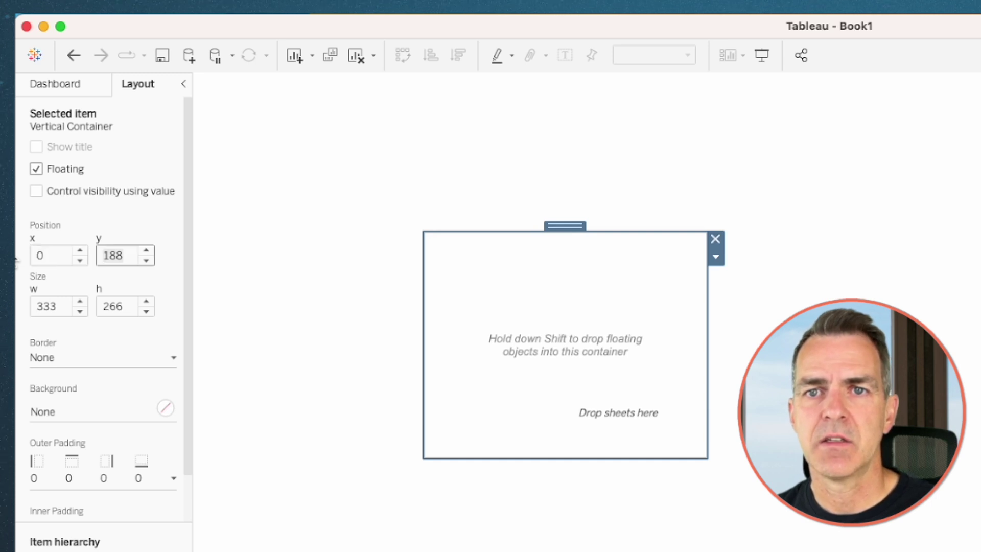
click(62, 251)
text(0)
key(Tab)
key(Tab)
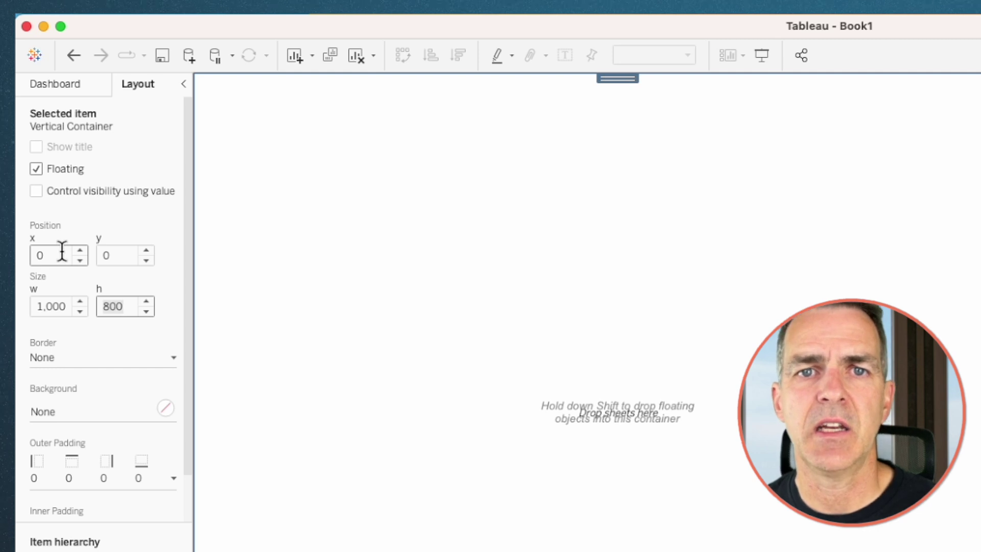
scroll(66, 423, down, 3)
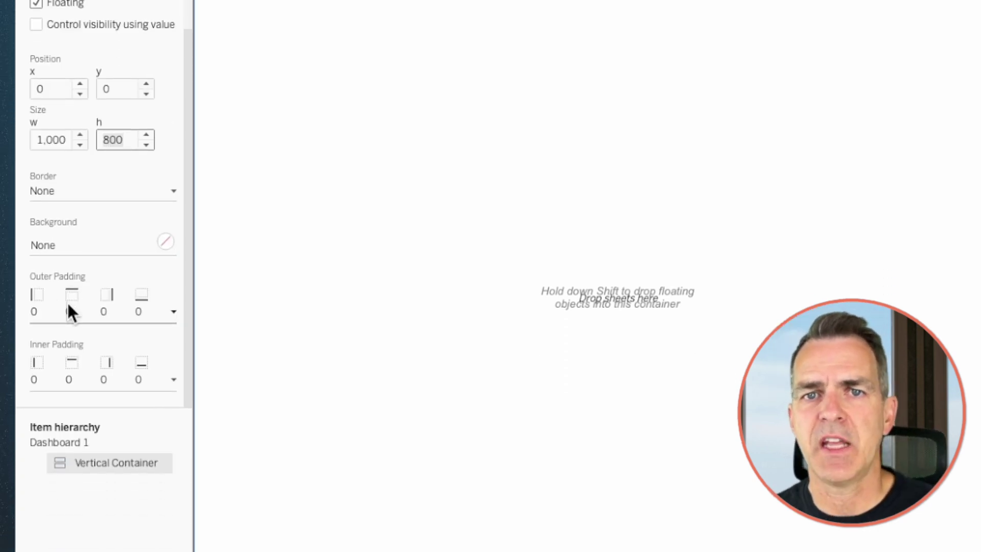
click(61, 381)
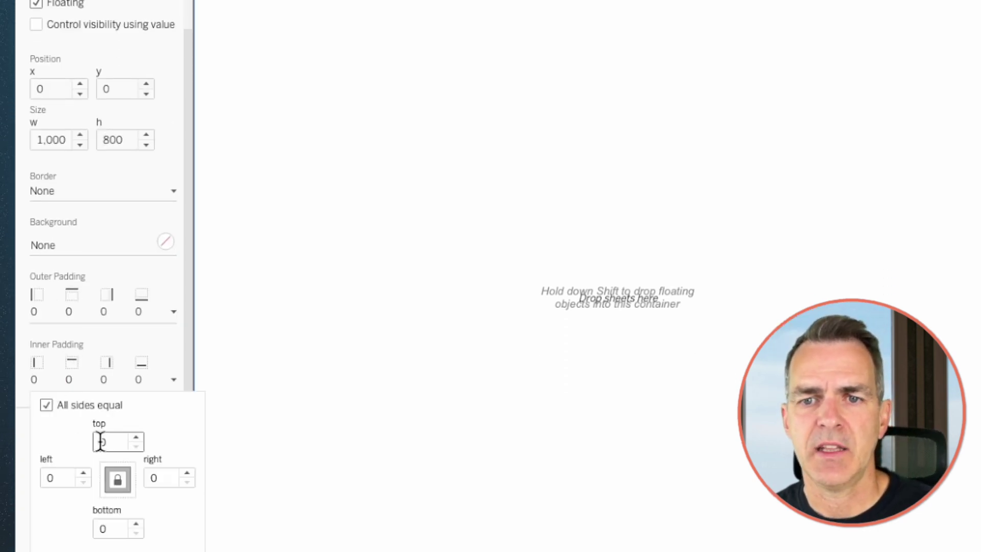
click(874, 201)
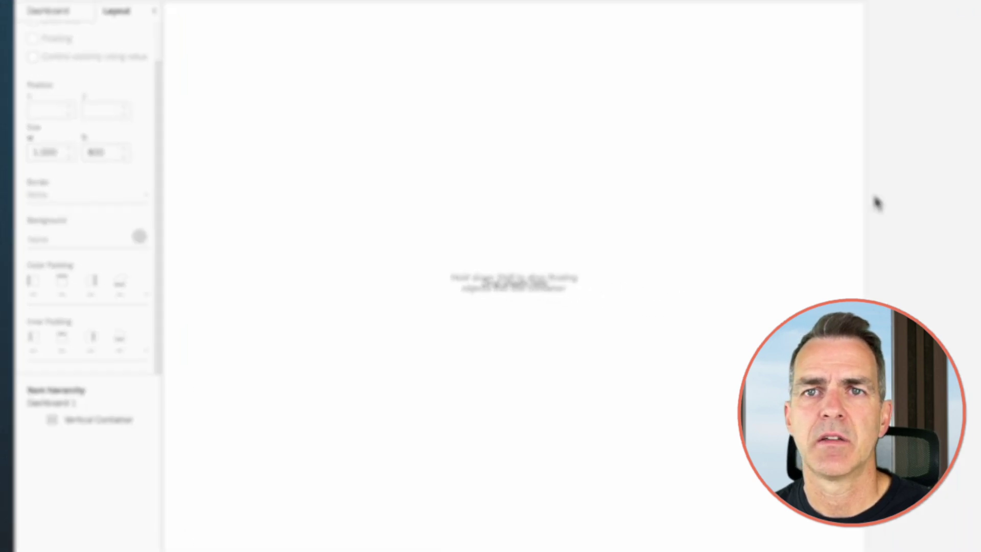
- Drop a Text object at the top of the dashboard and begin typing the title
click(40, 71)
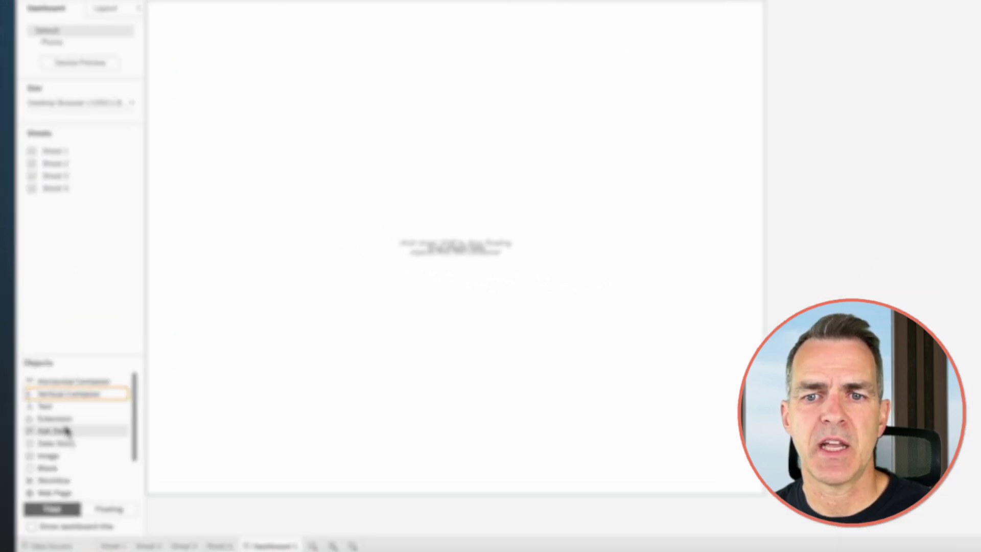
drag(44, 388, 171, 293)
drag(291, 274, 439, 67)
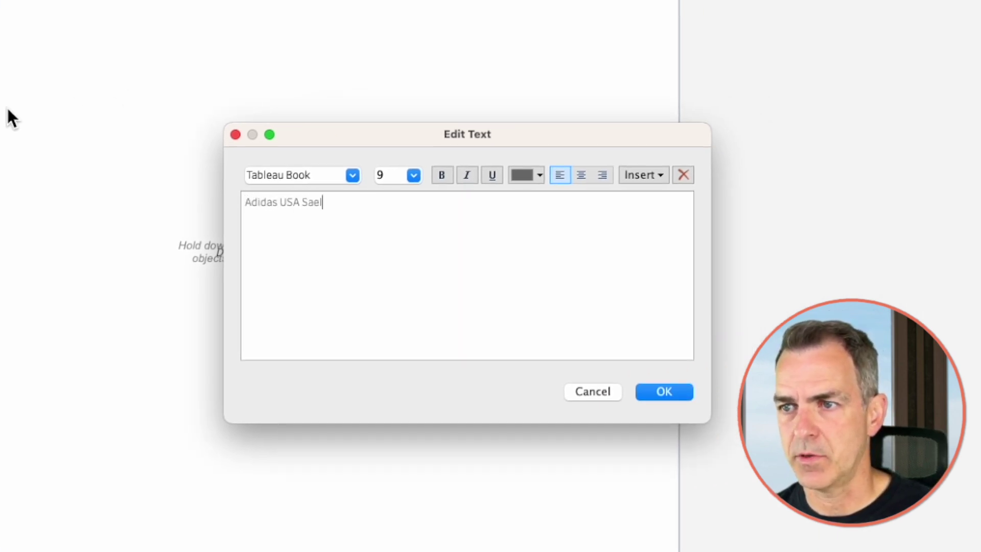
- Finish the title 'Adidas USA Sales Dashboard' in 22 pt dark grey
text(rd)
key(super+a)
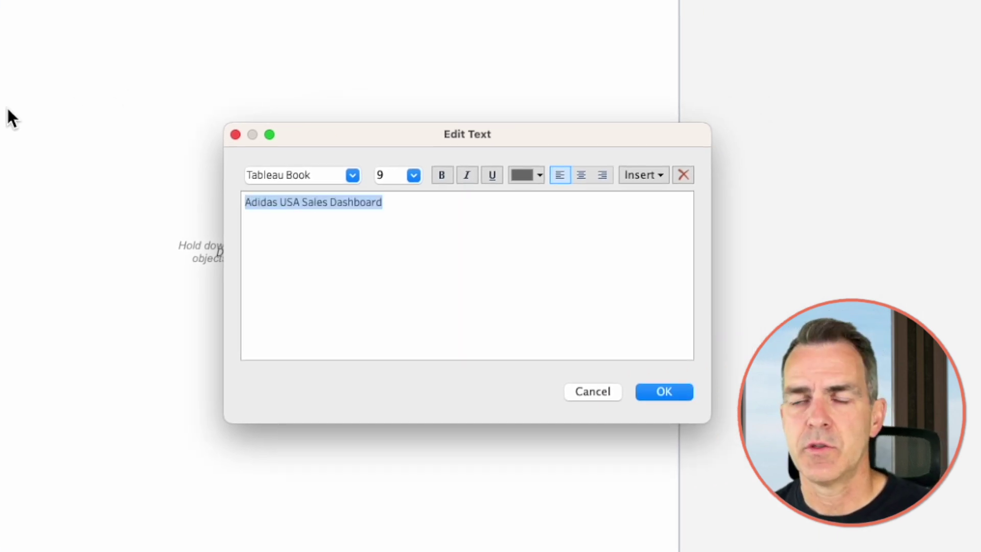
click(412, 176)
click(403, 323)
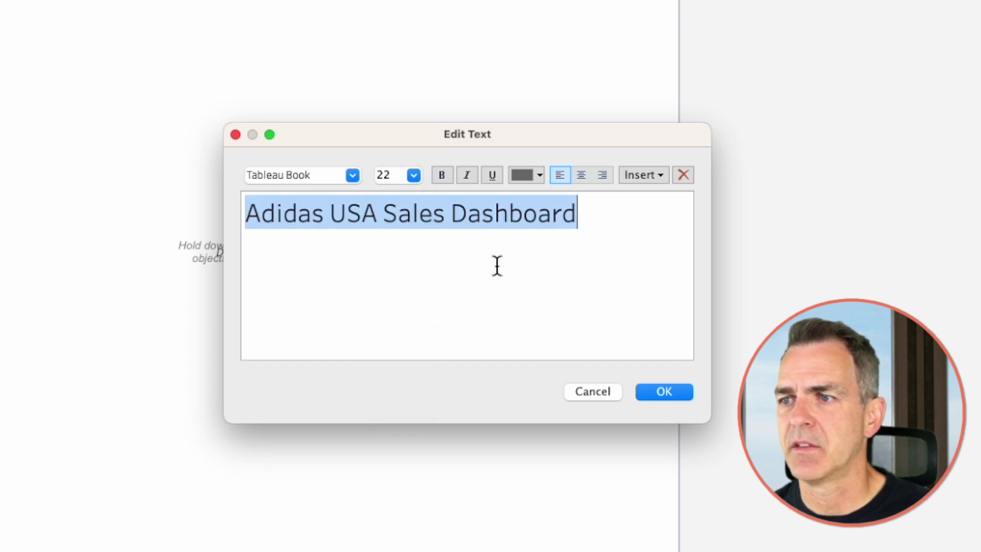
click(519, 175)
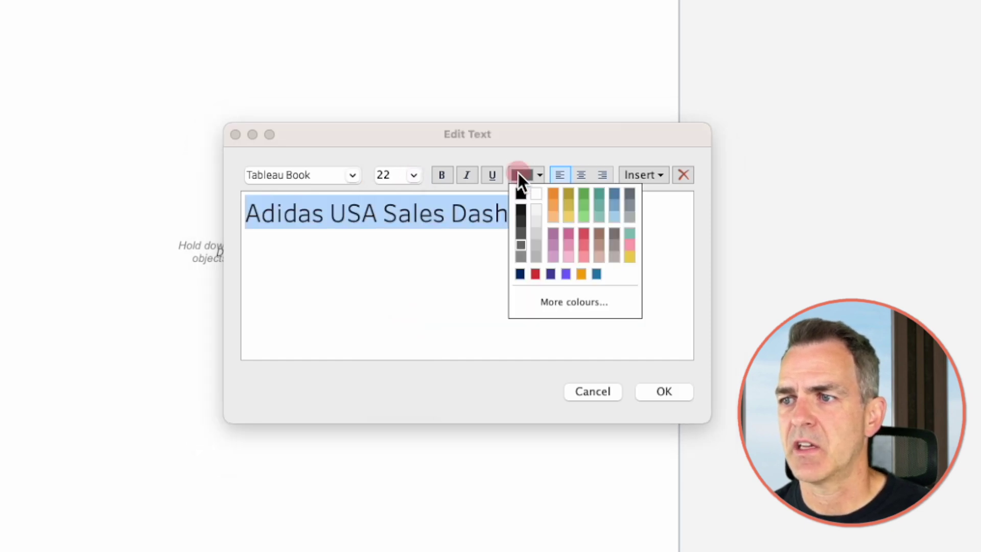
click(521, 222)
click(657, 392)
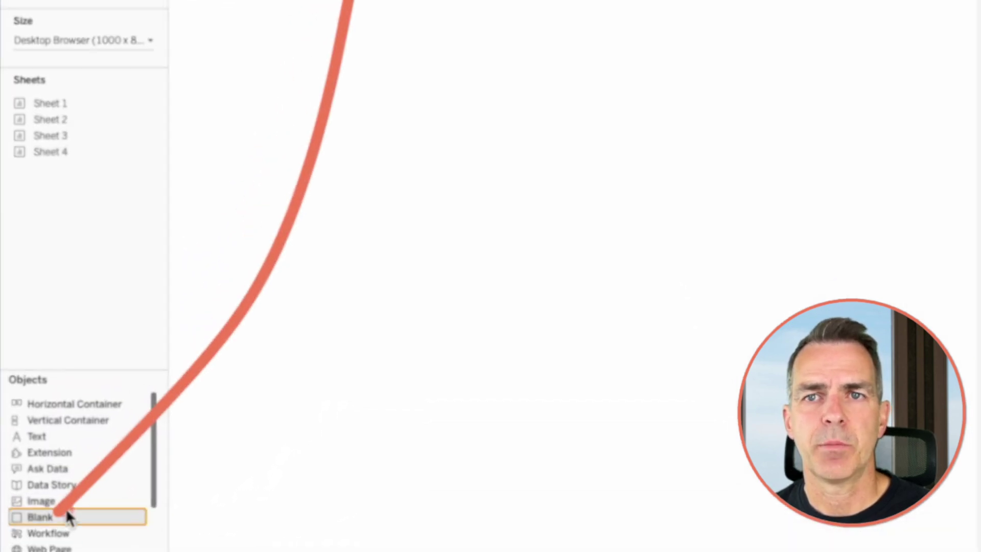
- Add a Blank object beneath the title with a height of 10 pixels
drag(66, 511, 360, 0)
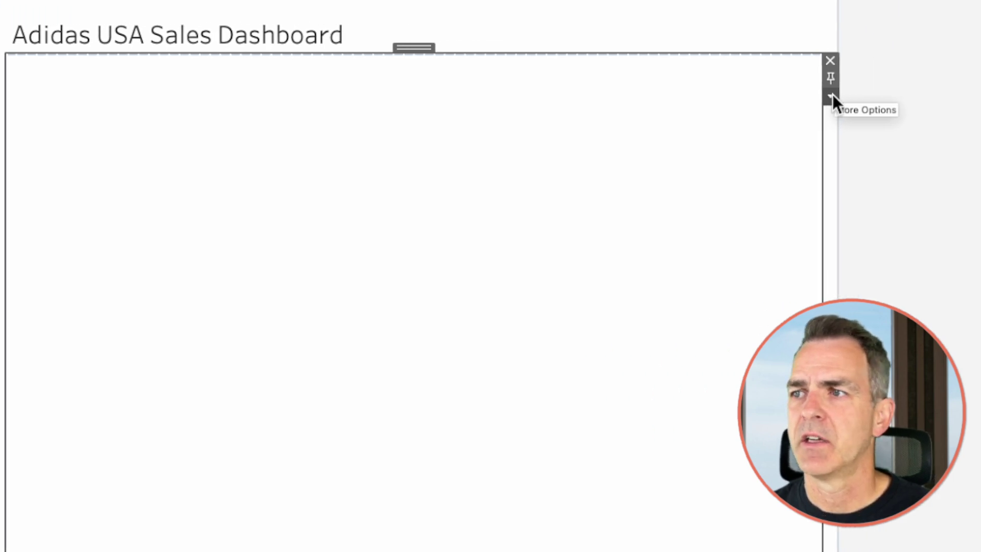
click(958, 98)
click(852, 171)
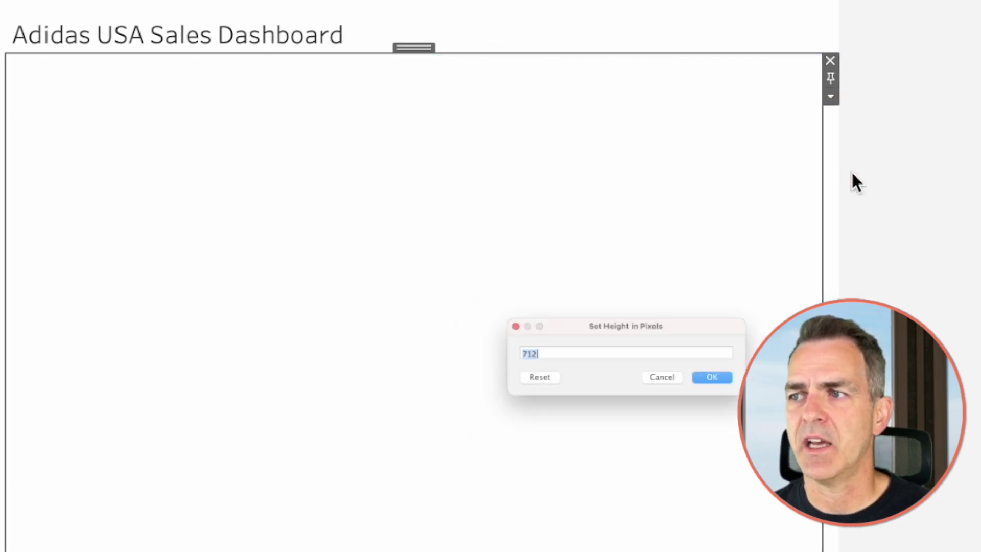
text(10)
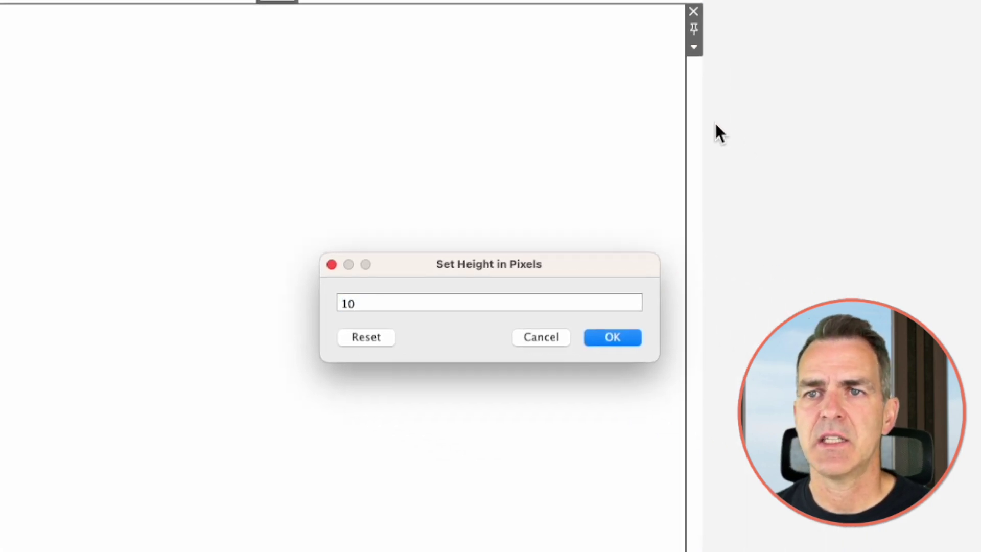
key(Return)
- Give the blank strip a black background so it forms a rule under the title
click(143, 85)
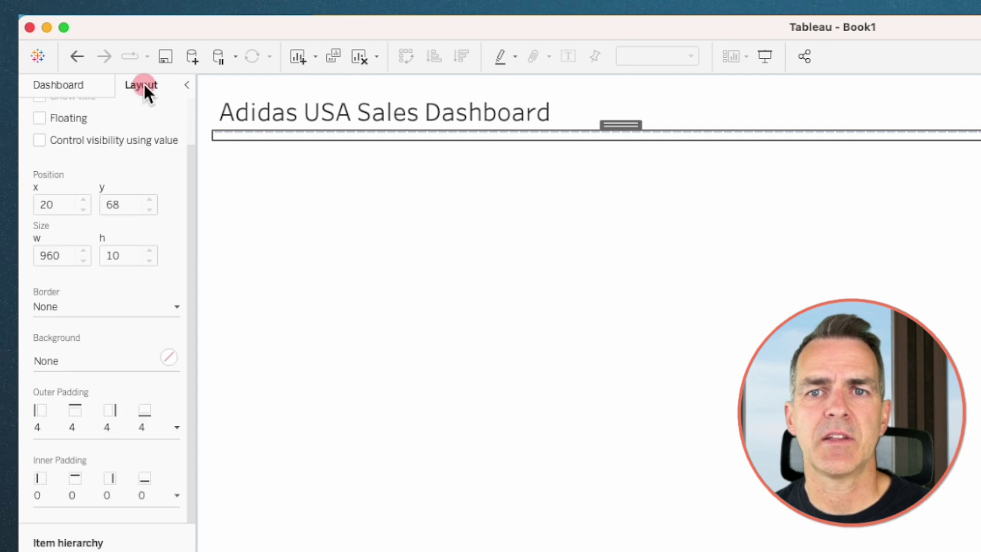
click(79, 363)
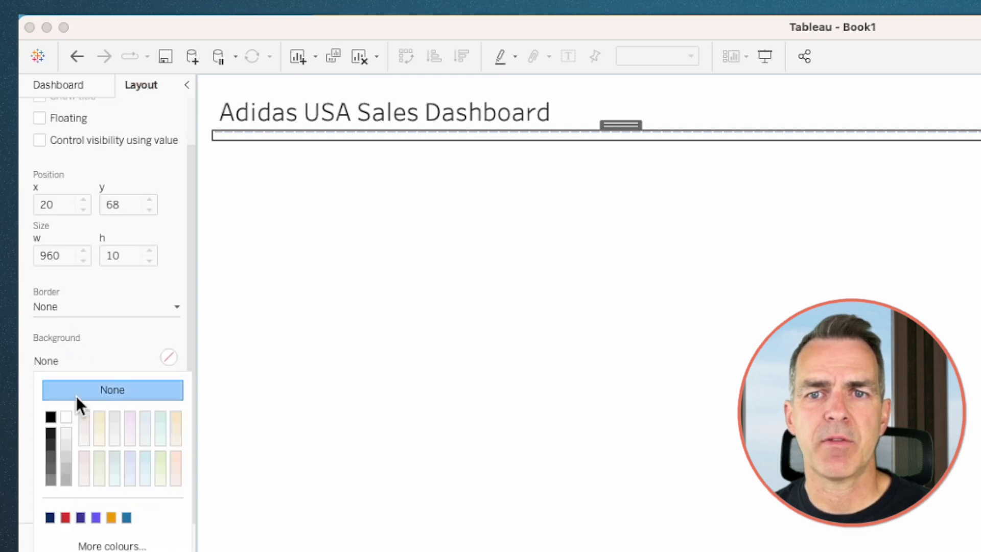
click(51, 413)
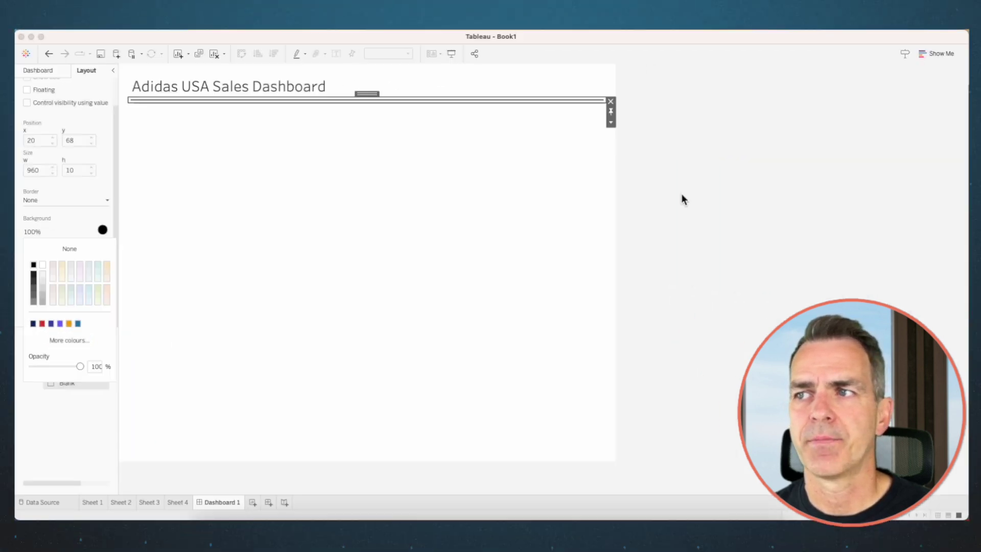
click(680, 194)
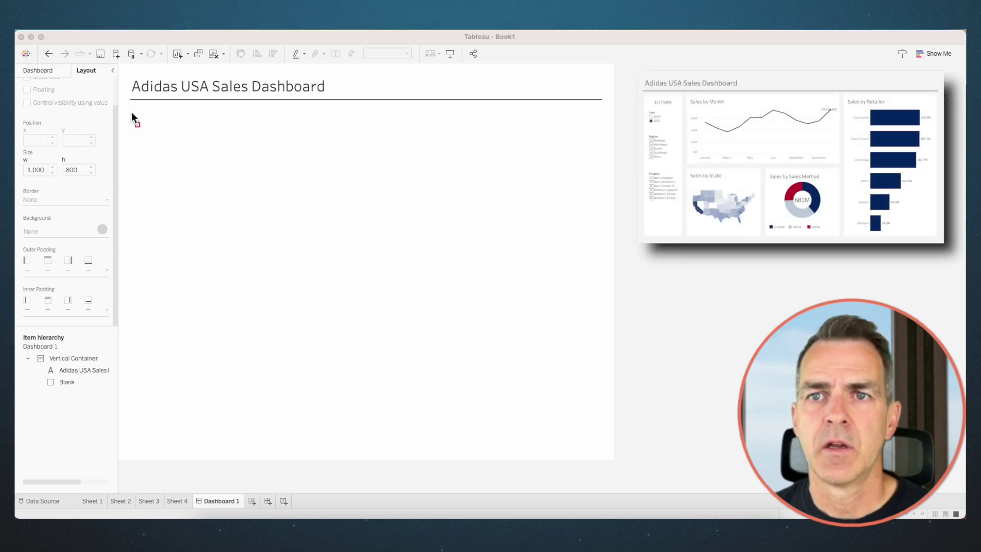
- Sketch five outlines planning a filters column and four chart areas
mouse_move(130, 112)
mouse_down()
mouse_move(206, 382)
mouse_move(213, 446)
mouse_up()
mouse_move(218, 112)
mouse_down()
mouse_move(430, 197)
mouse_move(444, 217)
mouse_up()
mouse_move(452, 113)
mouse_down()
mouse_move(551, 406)
mouse_move(602, 446)
mouse_up()
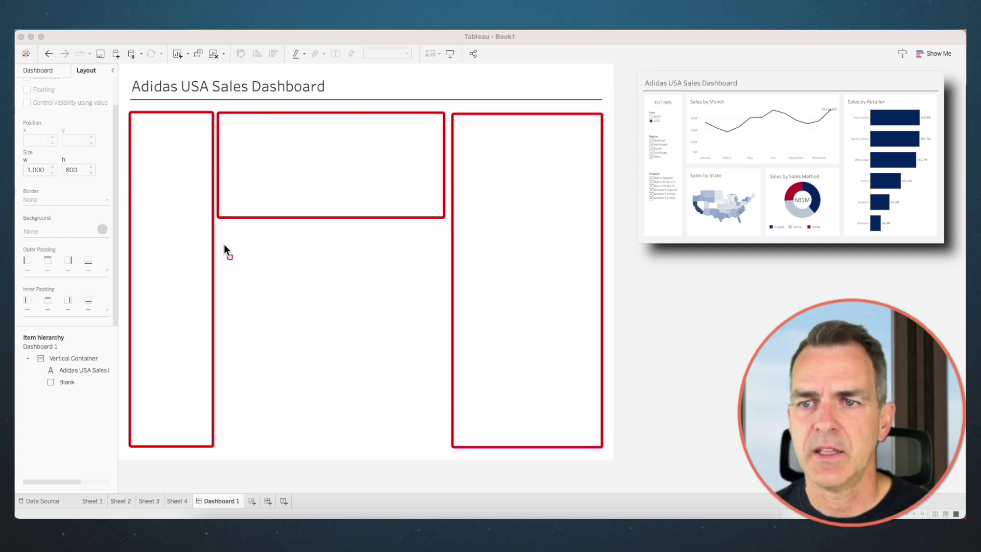
mouse_move(225, 249)
mouse_down()
mouse_move(317, 338)
mouse_move(318, 355)
mouse_up()
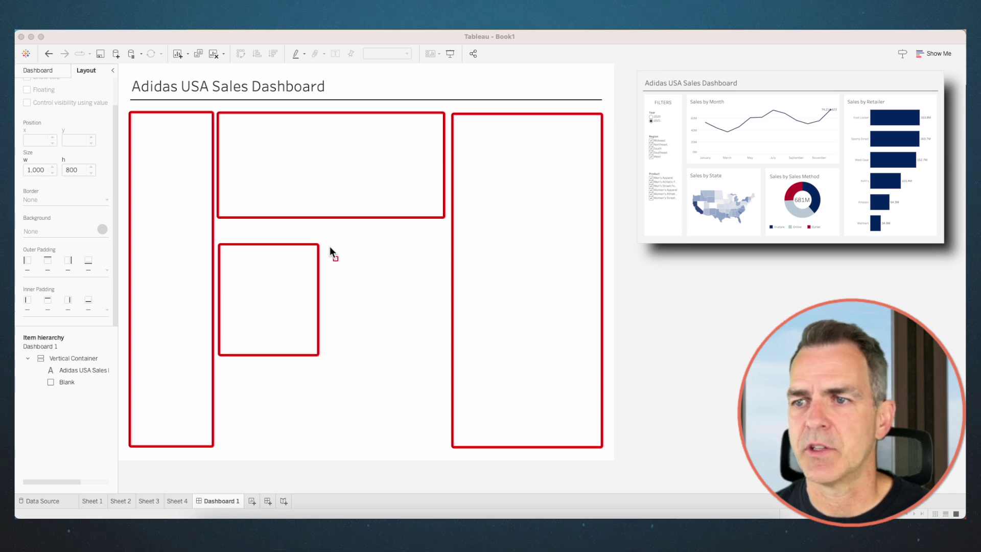
drag(426, 250, 445, 354)
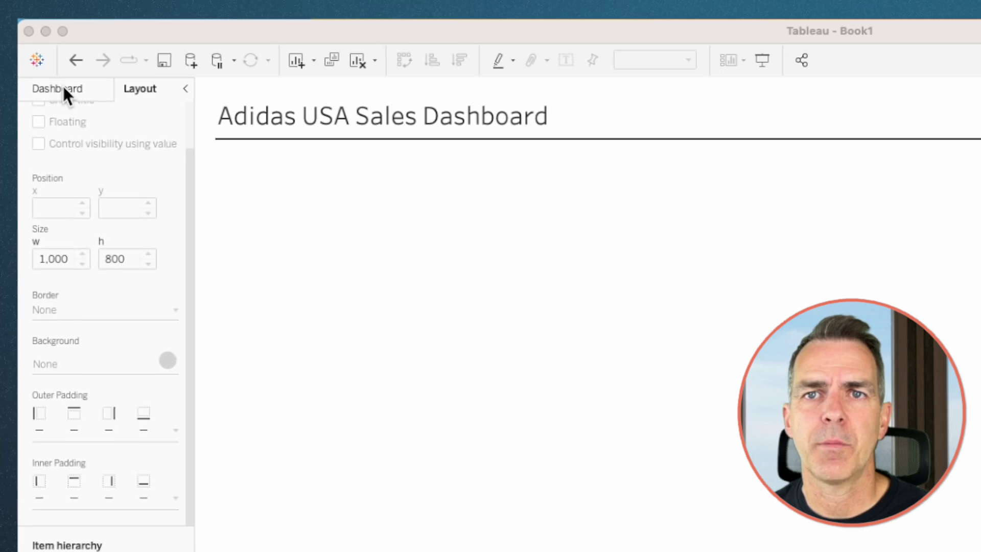
- Raise the dashboard width from 1000 to a fixed custom 1300 × 800 size
click(41, 70)
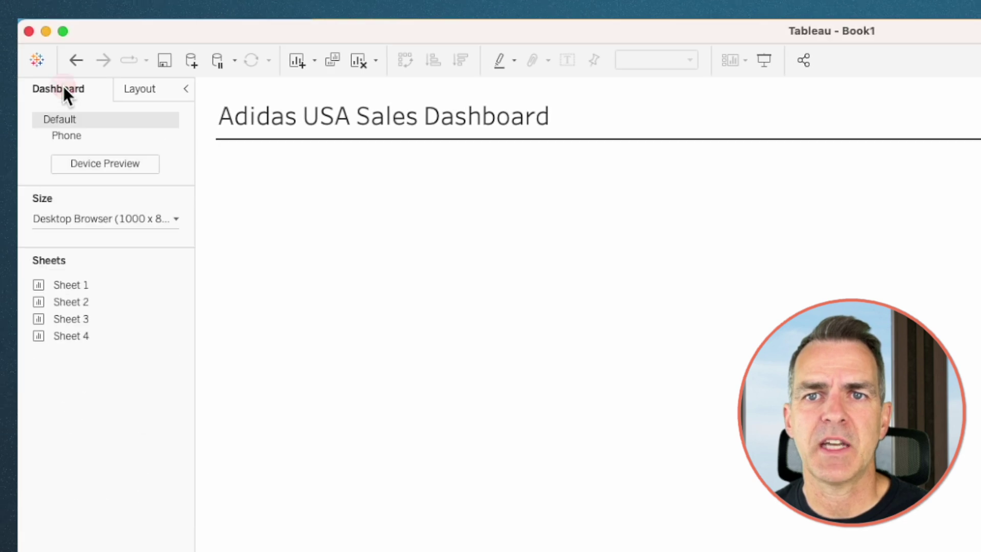
click(78, 219)
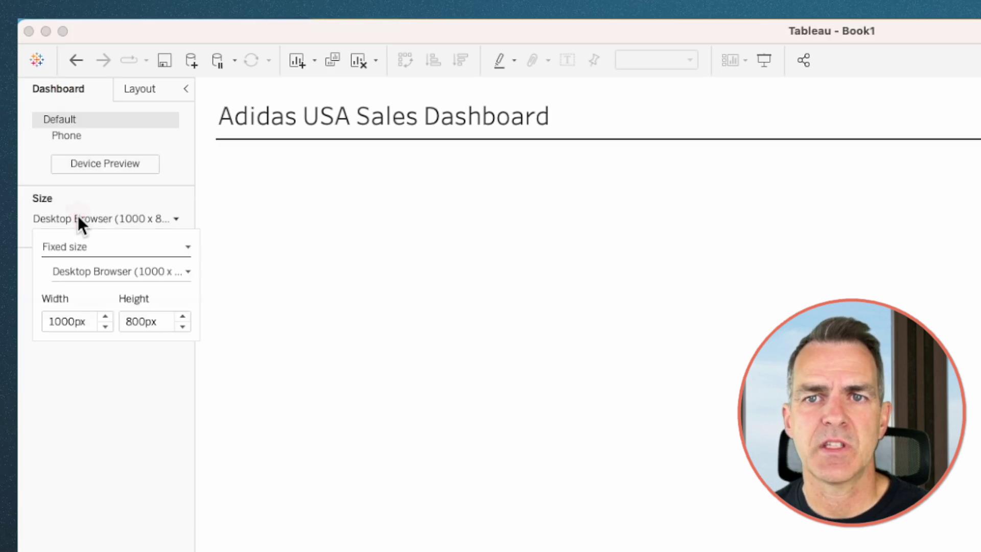
click(105, 315)
click(106, 315)
click(105, 316)
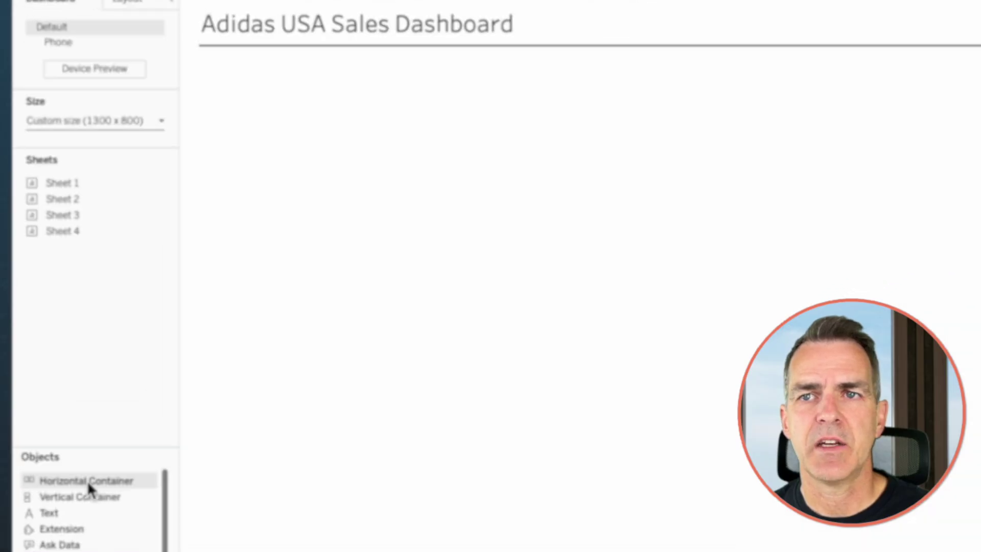
mouse_move(87, 481)
mouse_down()
mouse_move(482, 255)
mouse_move(481, 244)
mouse_up()
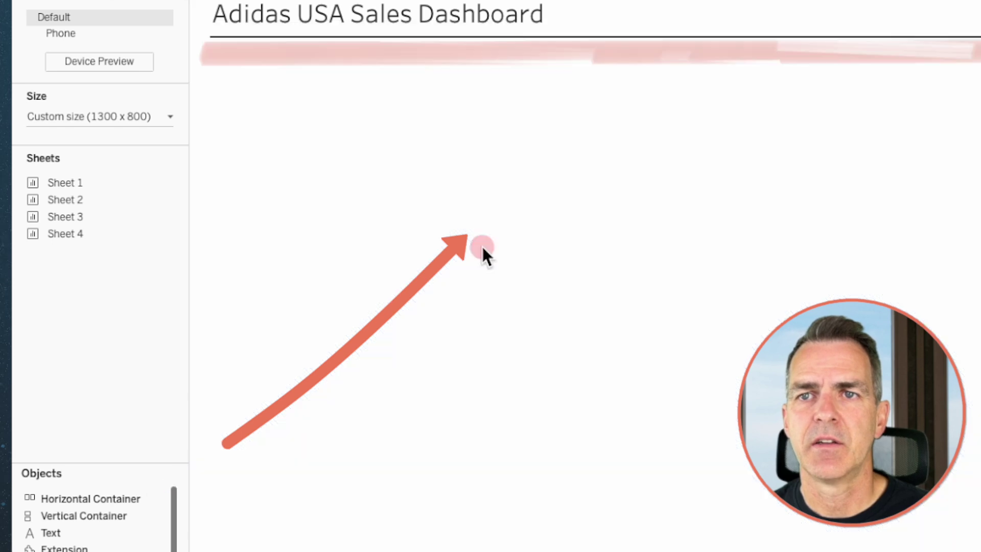
- Add the Sales by Retailer sheet at Entire View fit, with a vertical container to its left
mouse_move(63, 216)
drag(63, 216, 731, 207)
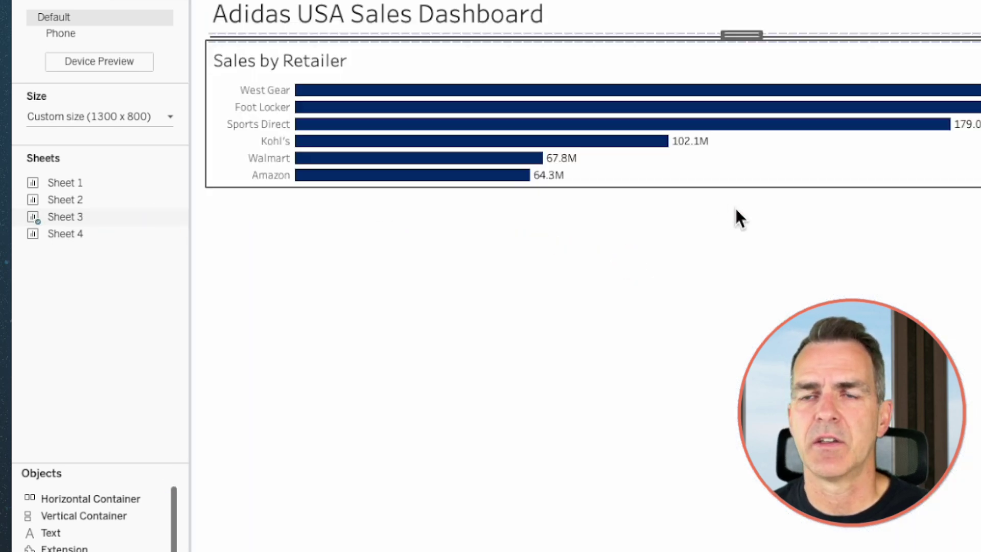
click(649, 70)
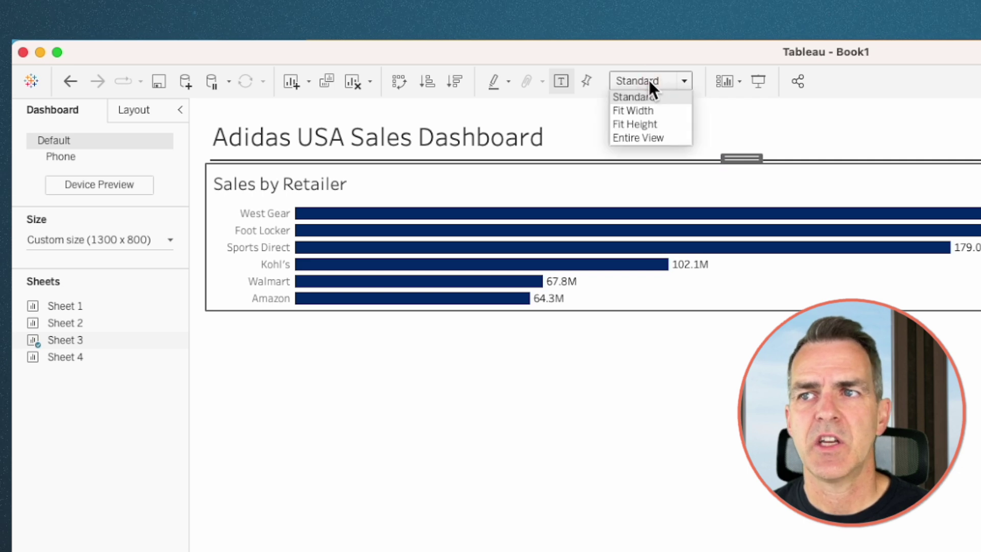
click(639, 138)
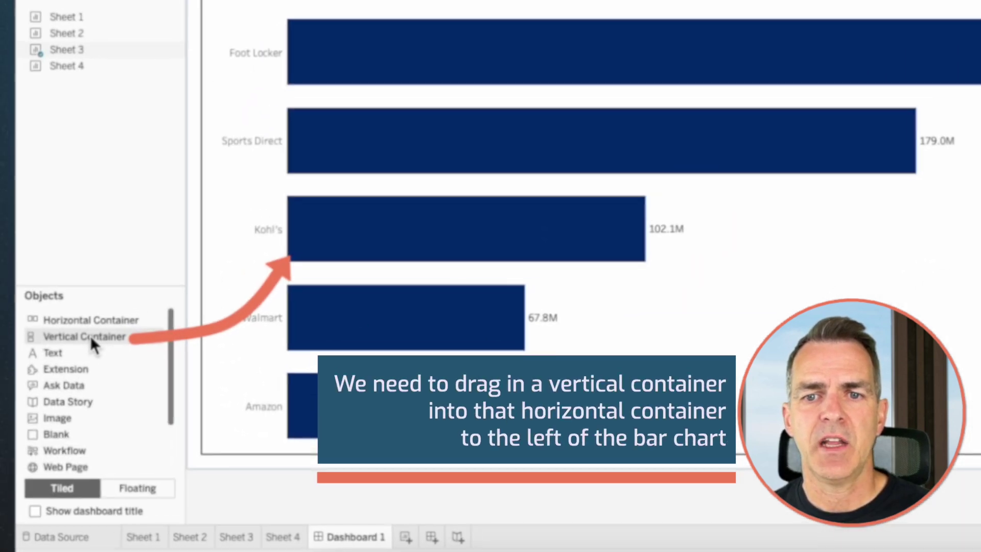
drag(90, 335, 307, 221)
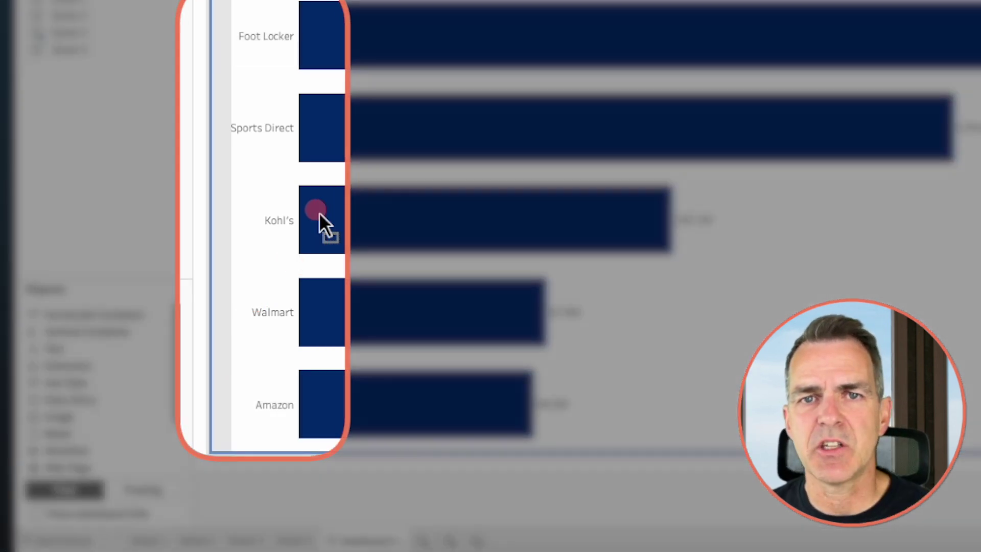
drag(319, 213, 315, 217)
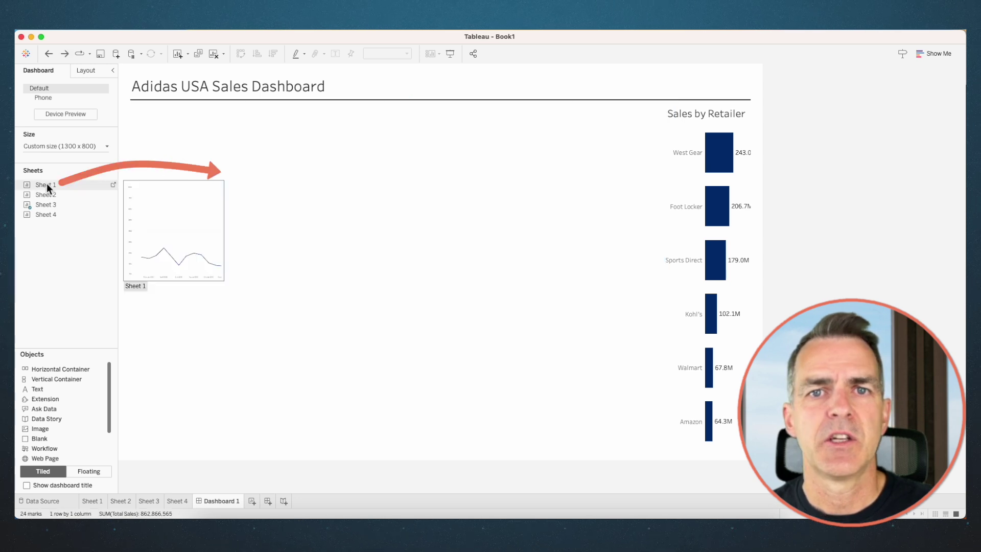
- Drop Sheet 1, the Sales by Month line chart, into the empty left container
drag(47, 184, 104, 182)
drag(221, 155, 219, 156)
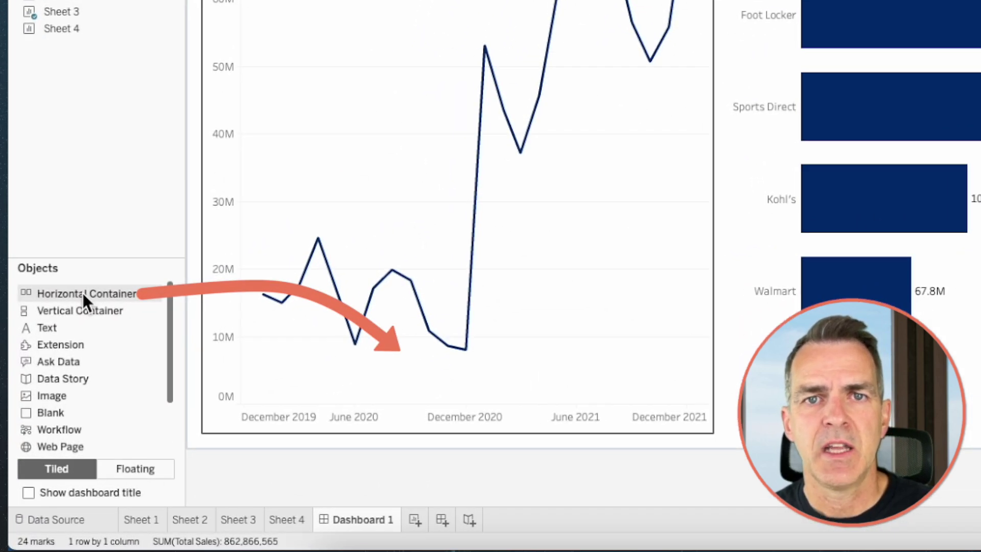
drag(83, 292, 406, 352)
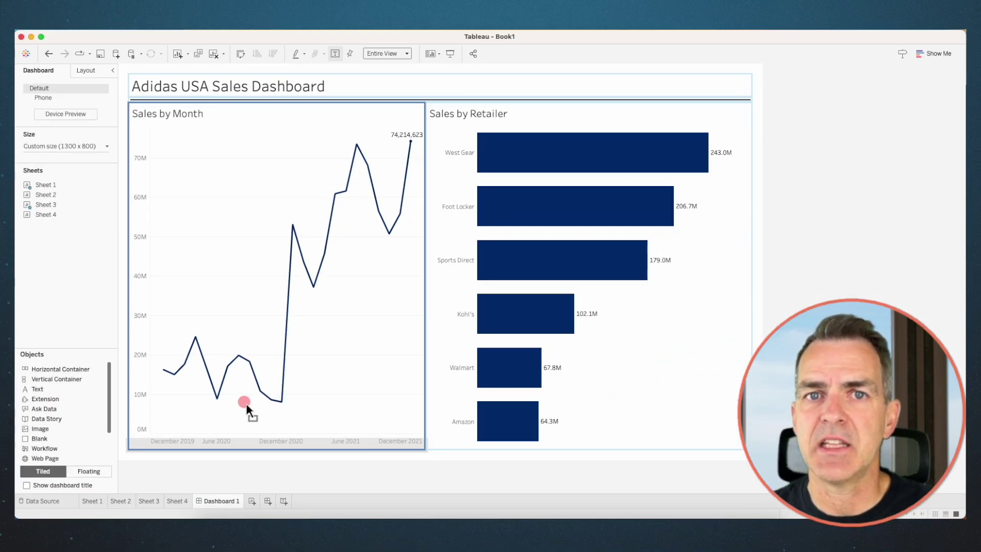
- Fill a bottom container with the Sales by State map and the Sheet 4 donut beside it
drag(246, 404, 245, 401)
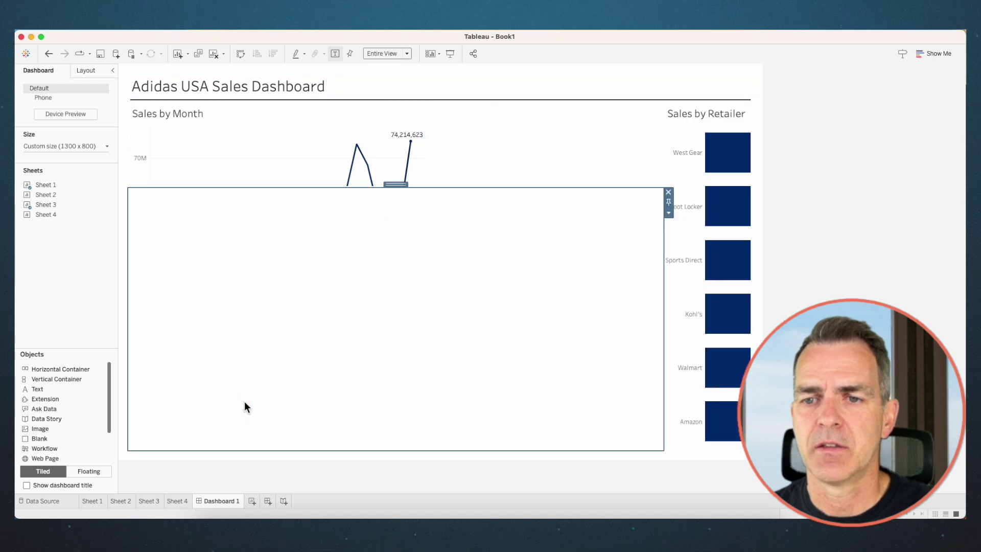
drag(46, 194, 203, 251)
drag(47, 215, 336, 357)
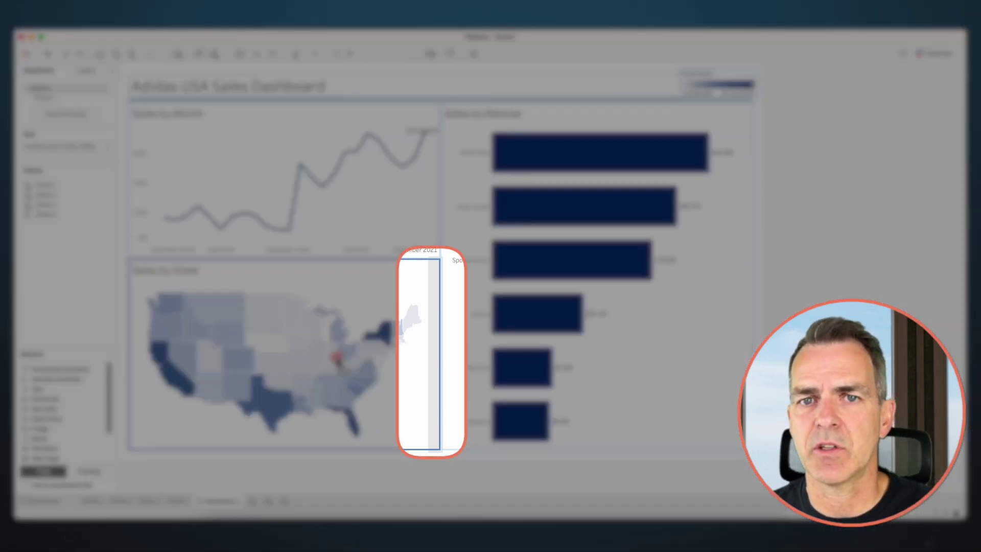
drag(337, 357, 332, 358)
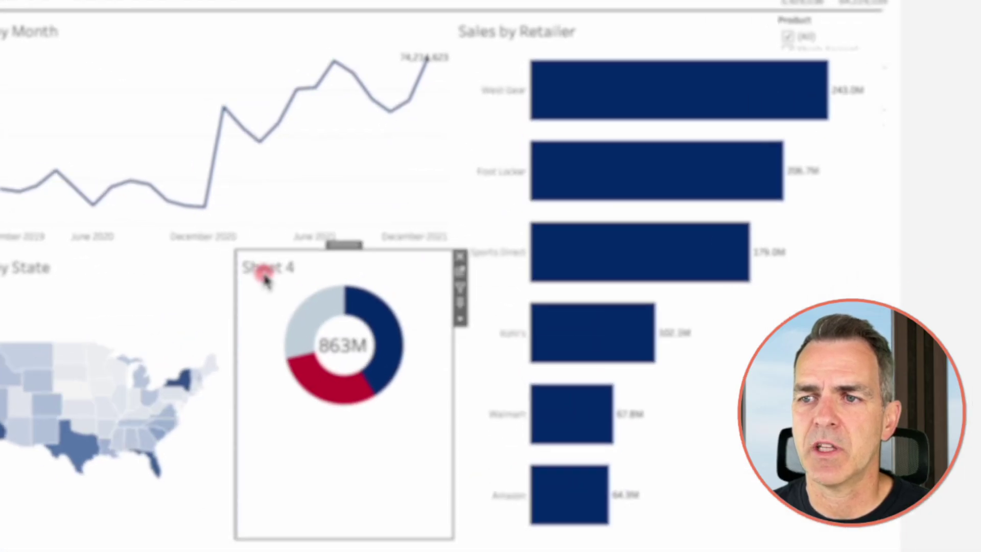
- Replace the Sheet 4 title with 'Sales by Sales Method'
double_click(264, 276)
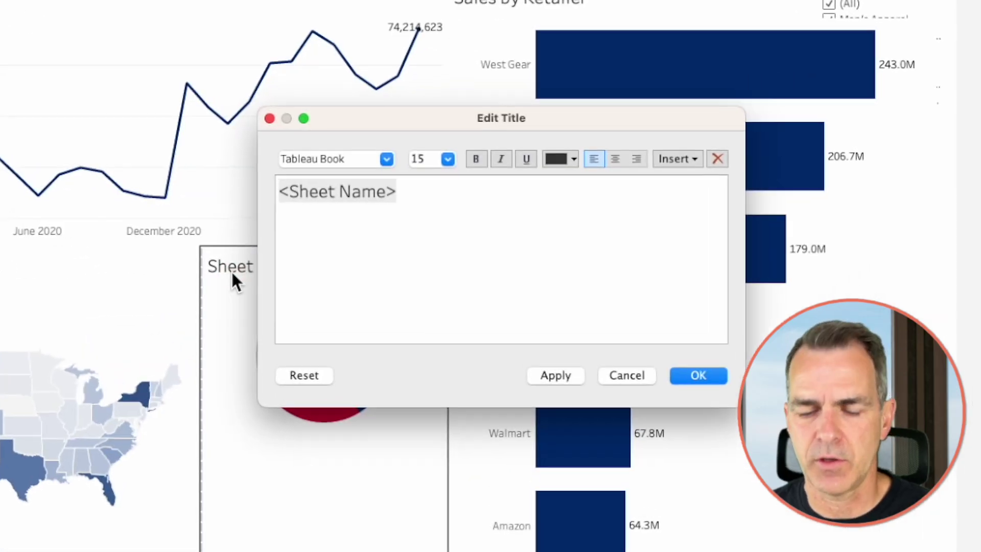
key(super+a)
text(Sal)
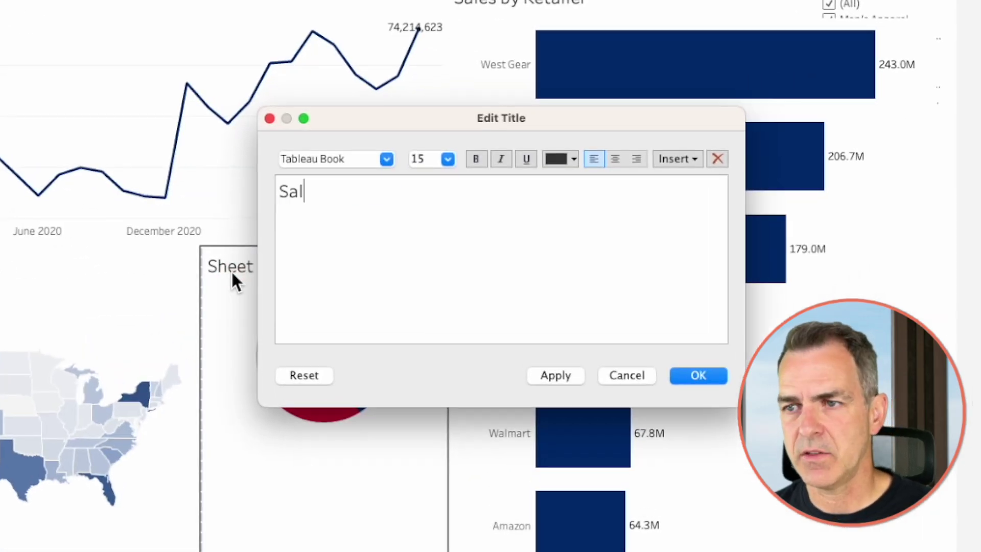
text(es by Sales Method)
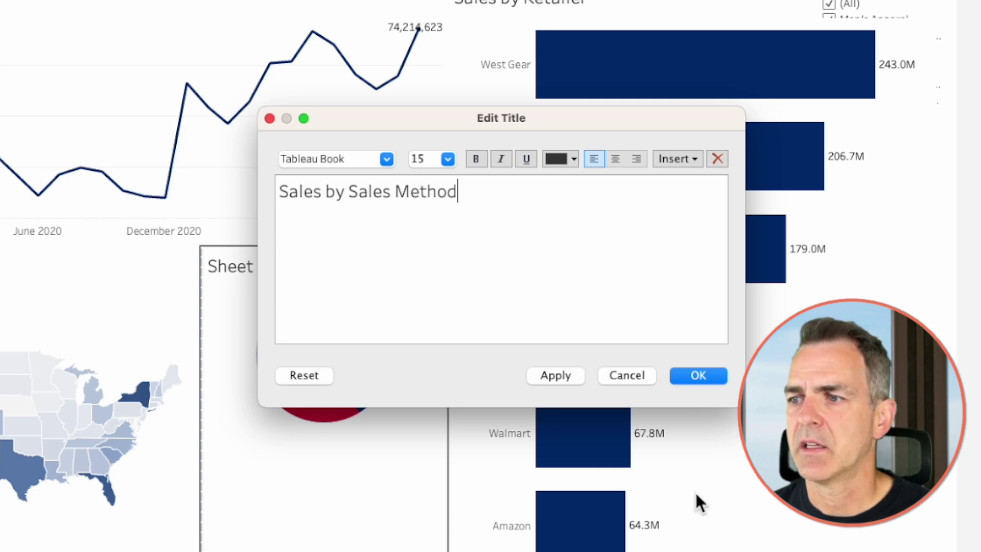
click(700, 375)
- Fit the dashboard to Entire View and give the Sales by Retailer chart a fixed width
click(302, 95)
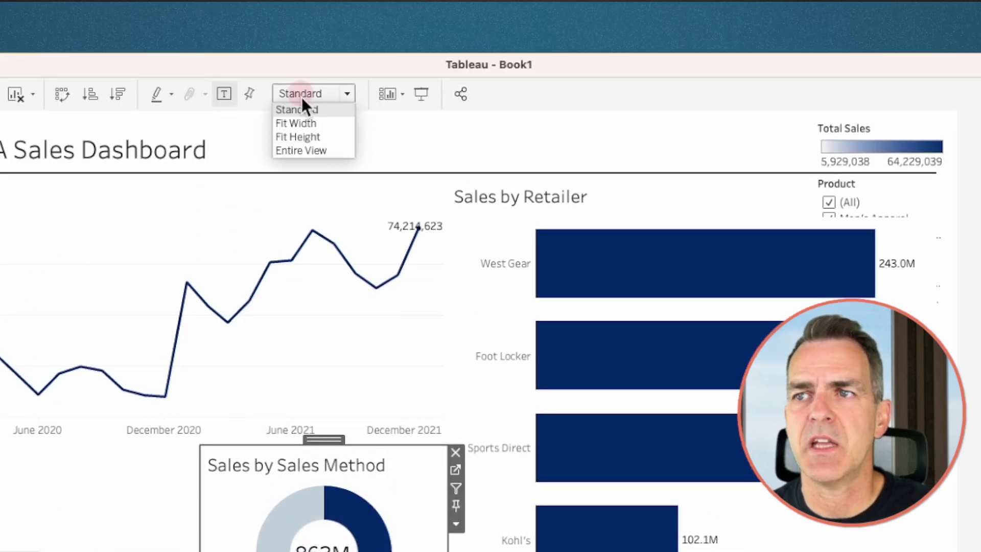
click(301, 150)
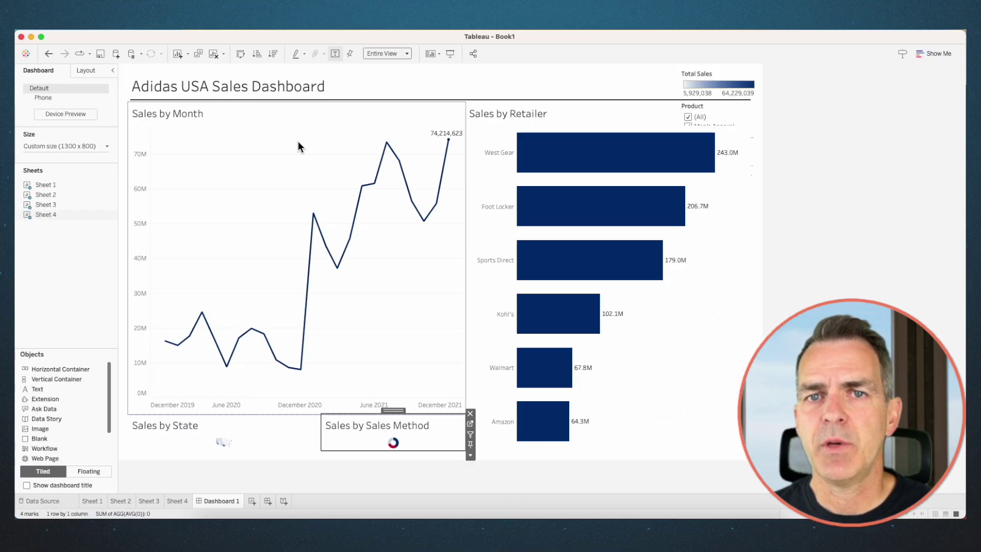
click(708, 263)
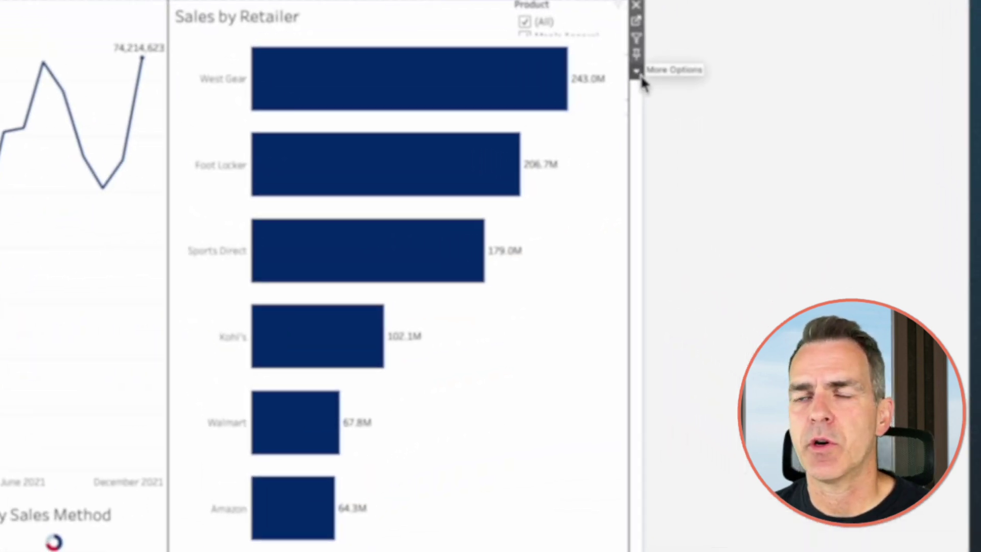
click(742, 138)
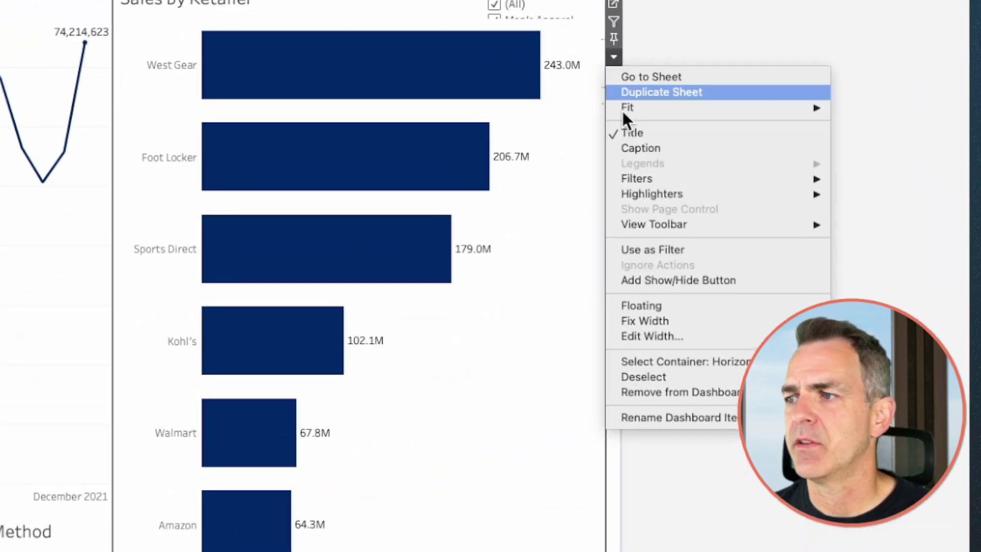
click(645, 337)
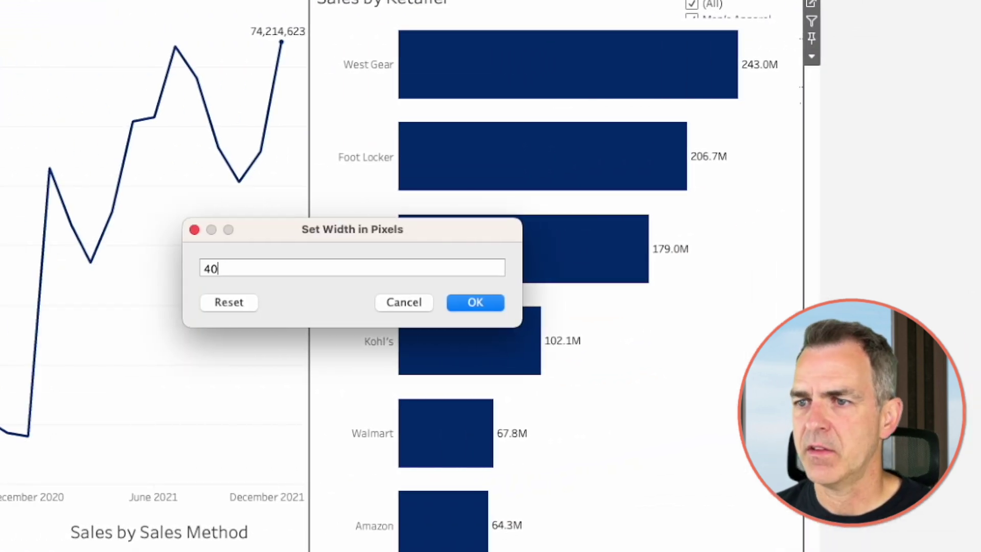
key(Return)
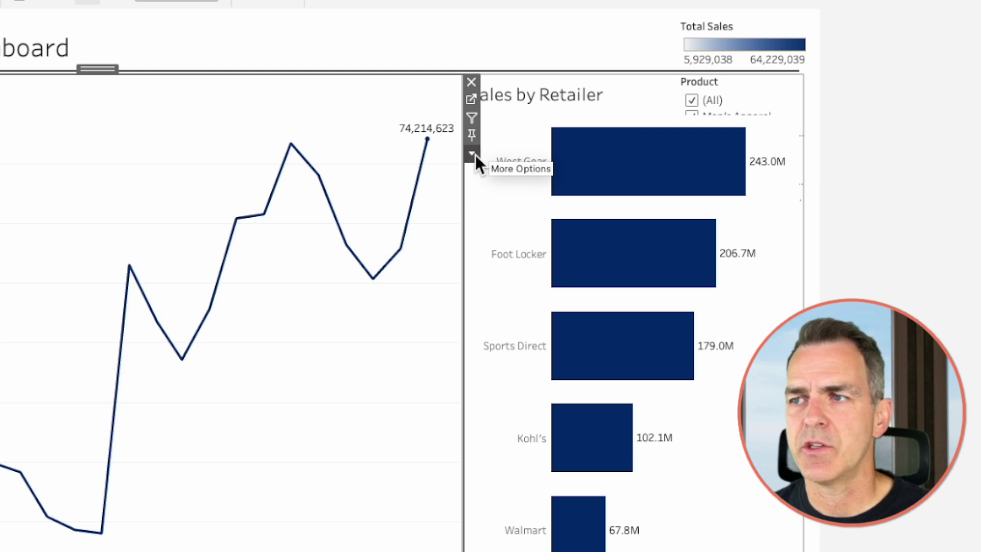
- Set the Sales by Month chart's height to 300 pixels
click(476, 155)
click(536, 421)
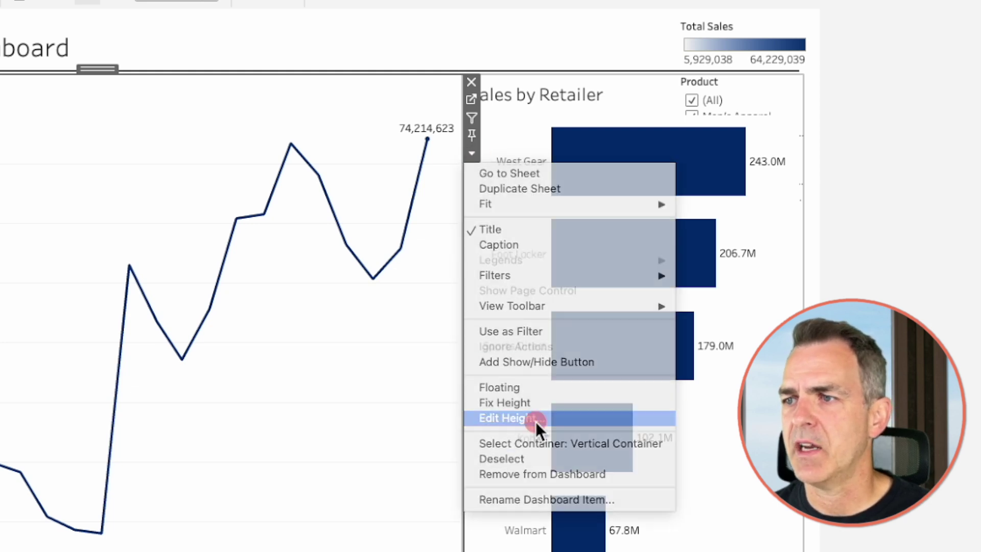
text(300)
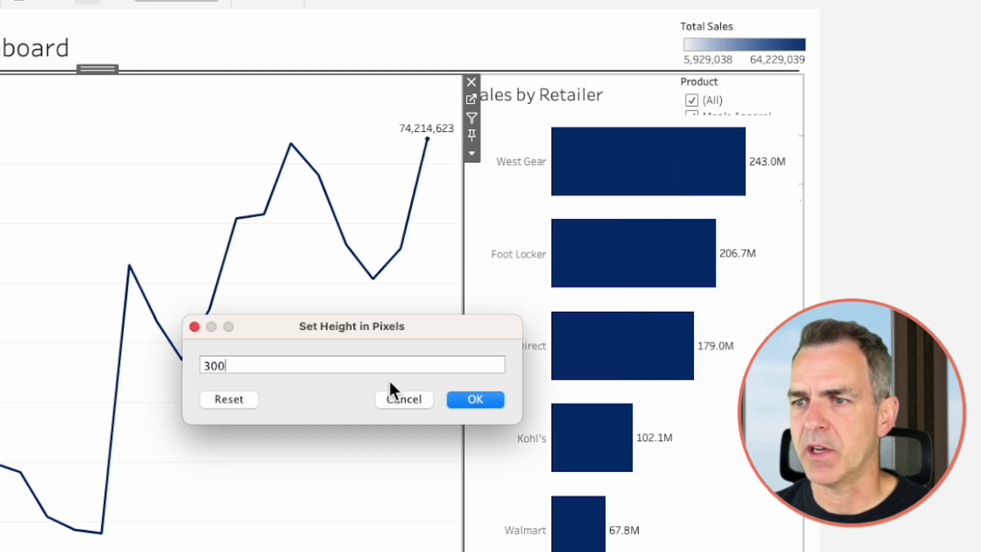
key(Return)
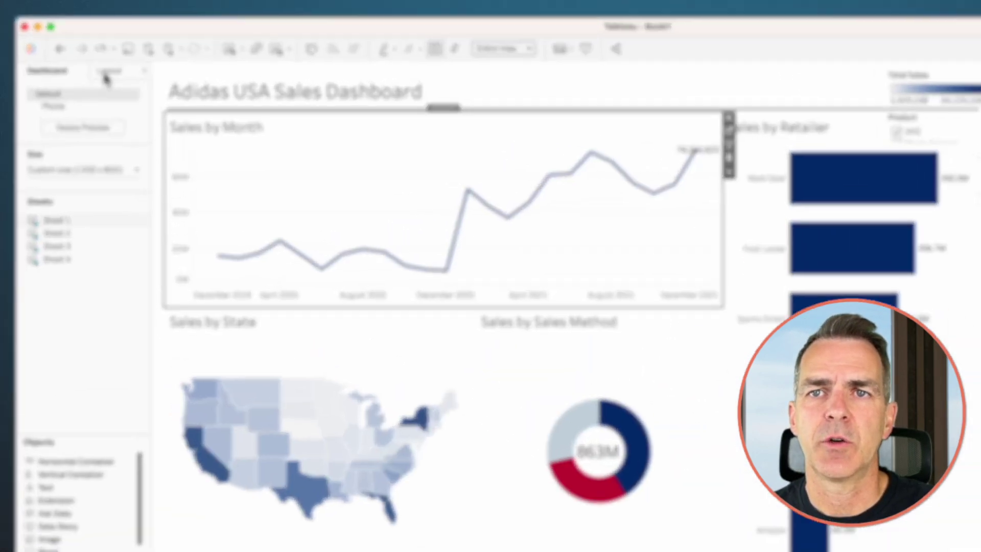
- Make the legends and filters vertical container floating and move it over the Sales by Month chart
click(83, 72)
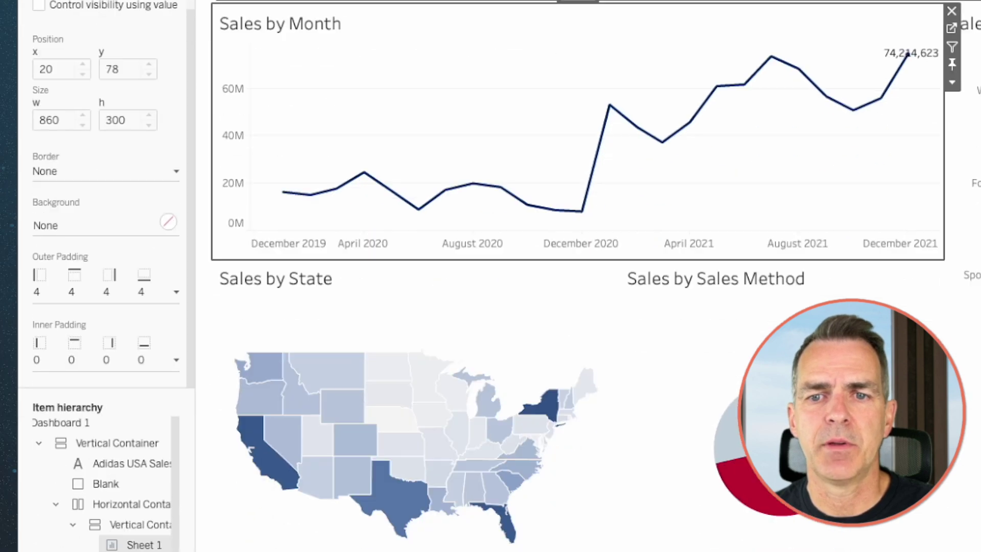
scroll(98, 365, down, 1)
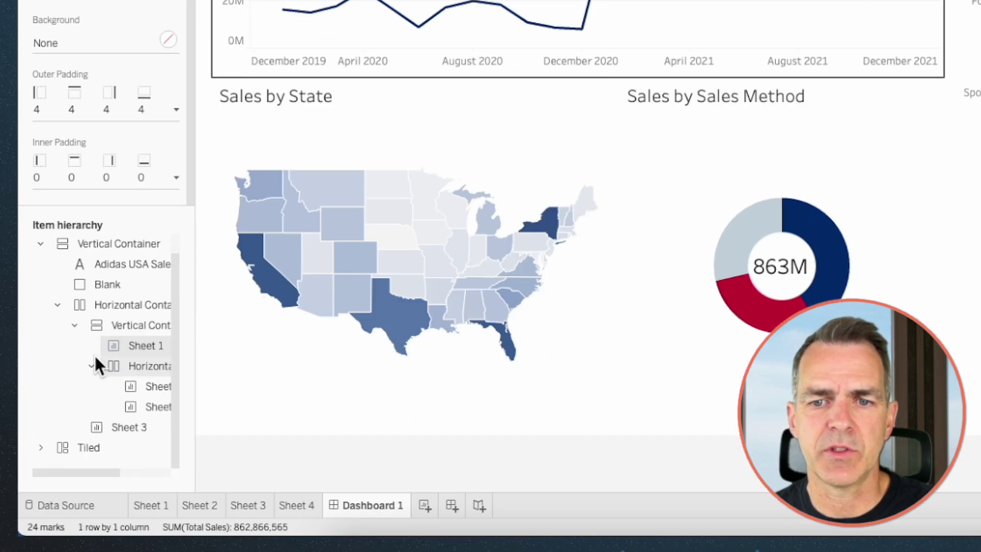
click(42, 447)
scroll(109, 370, down, 1)
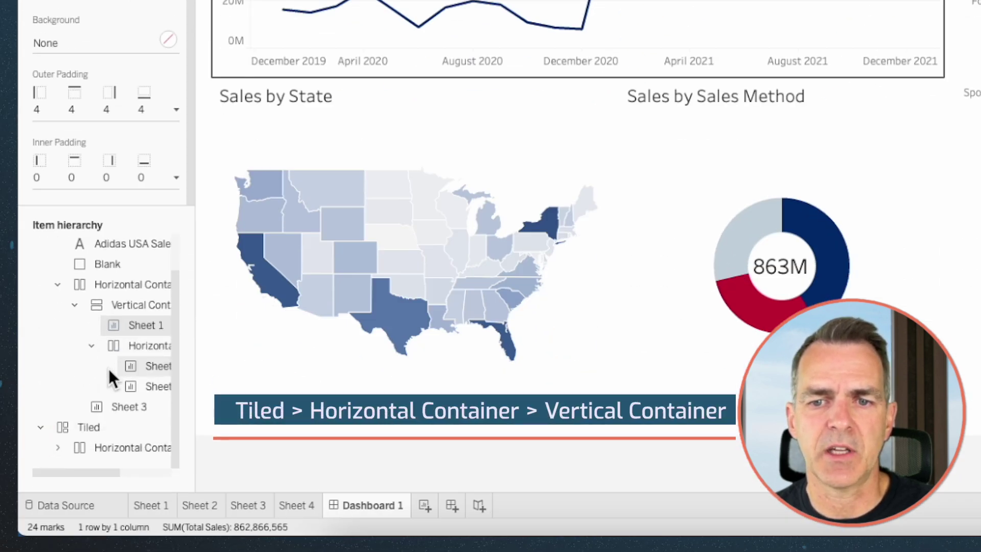
click(57, 447)
scroll(128, 382, down, 2)
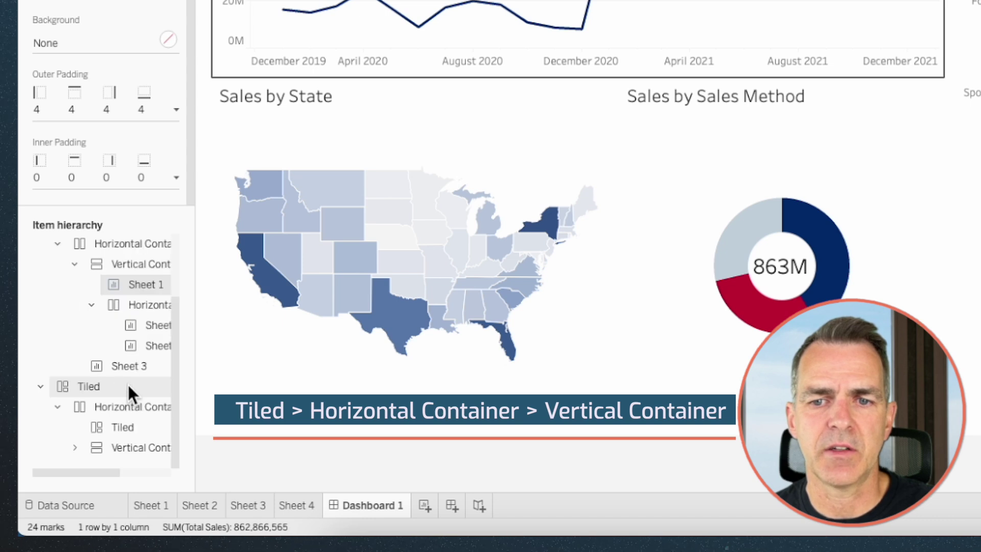
click(133, 447)
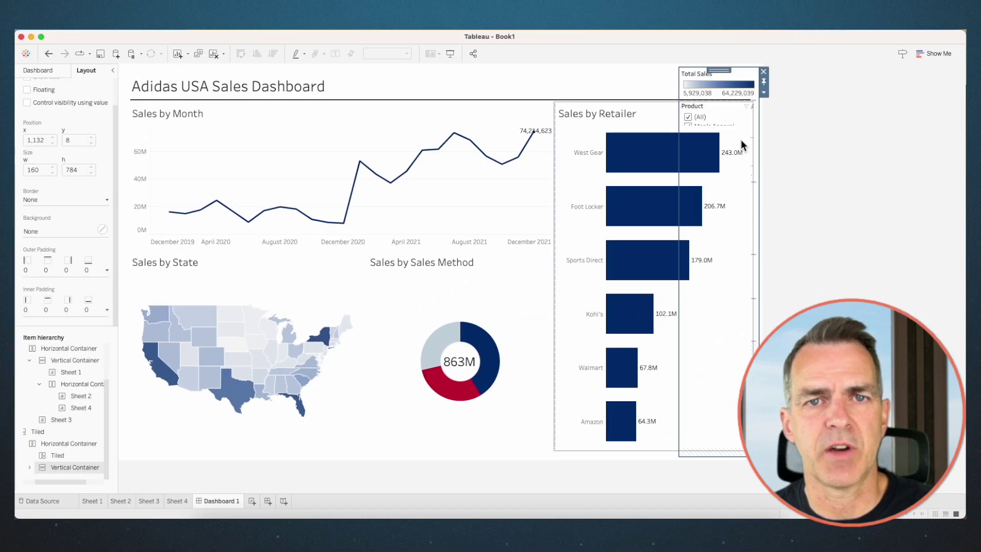
click(763, 92)
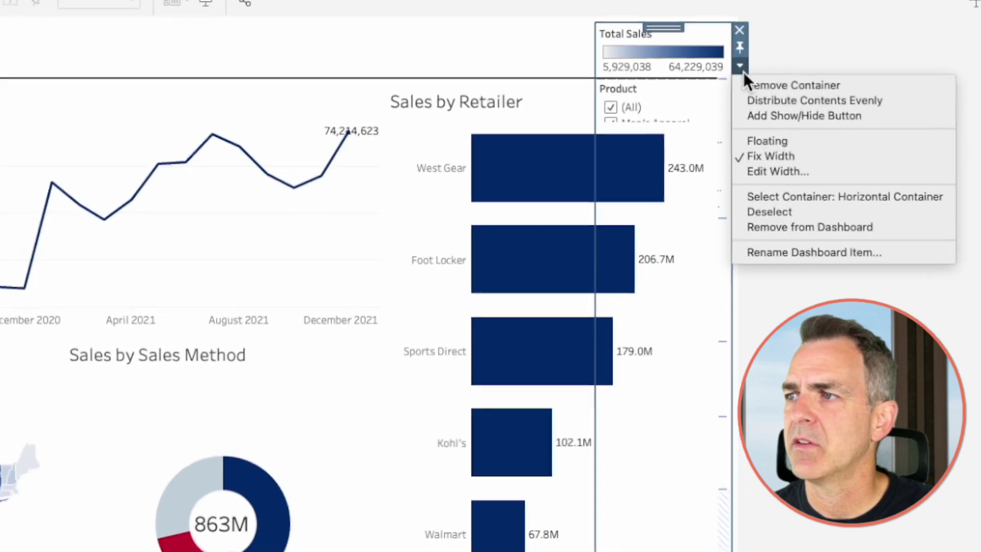
click(762, 141)
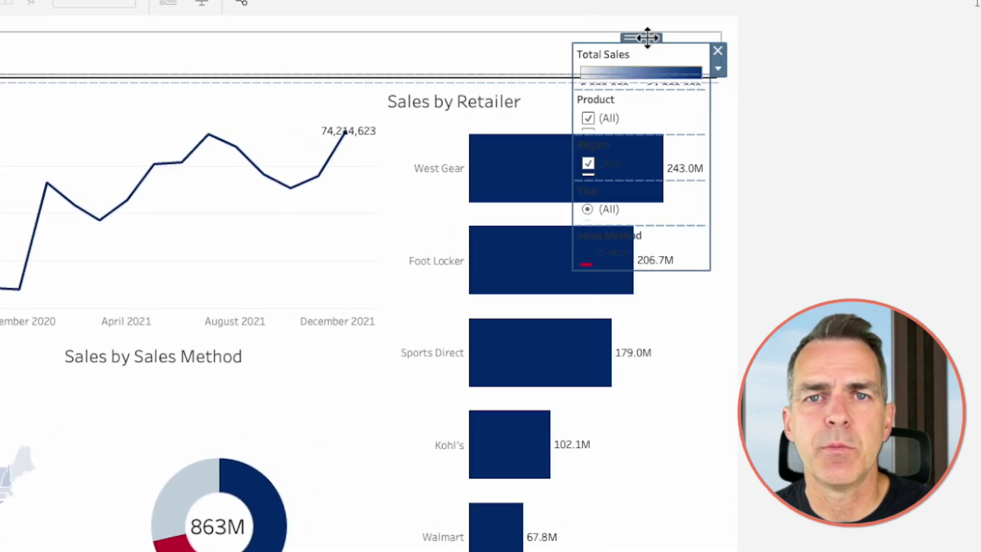
drag(645, 38, 0, 169)
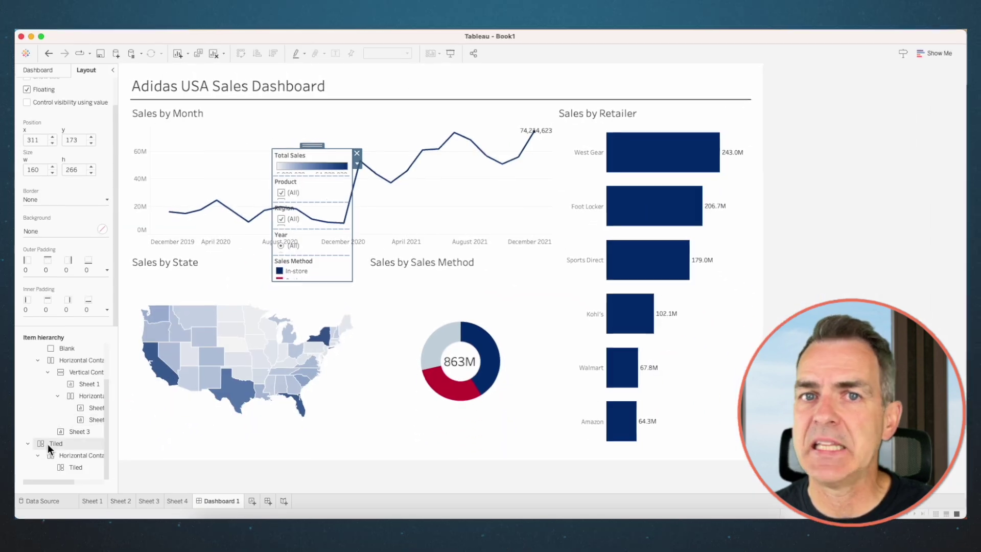
- Remove the leftover top-level Tiled container from the dashboard
click(51, 444)
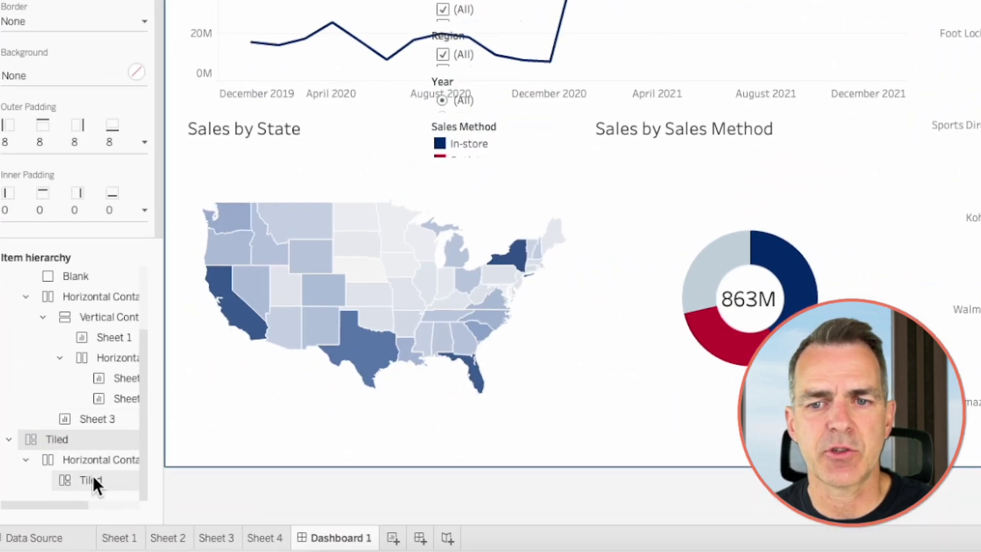
right_click(41, 441)
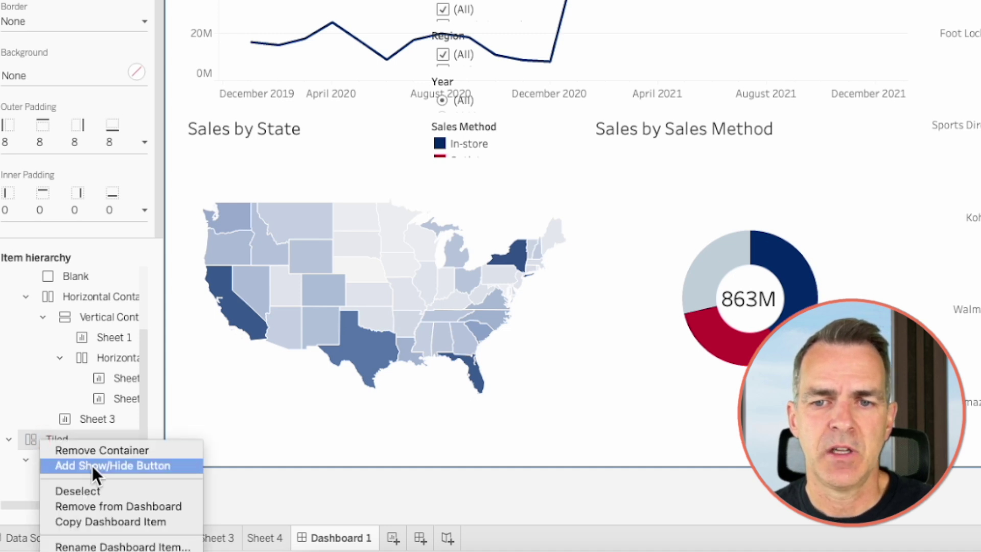
click(107, 507)
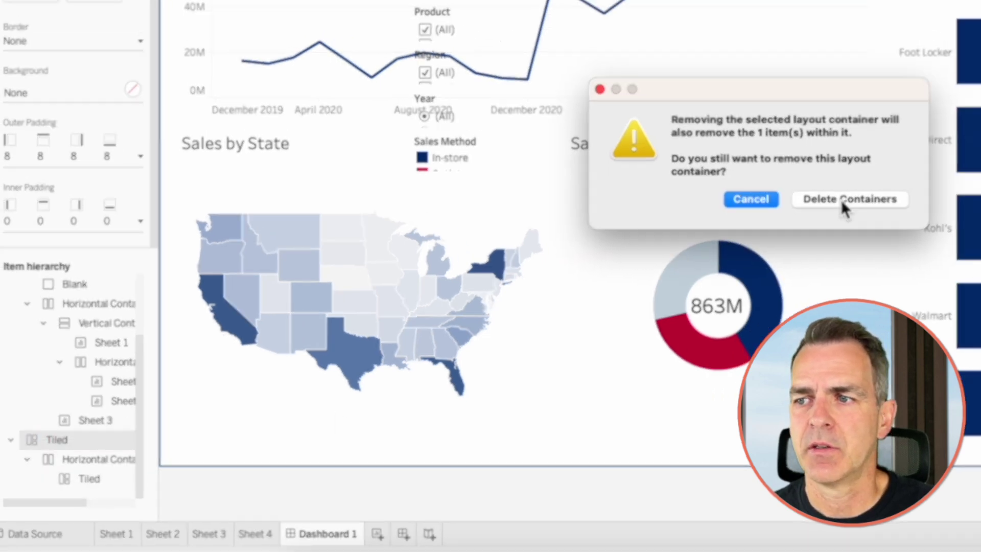
click(654, 268)
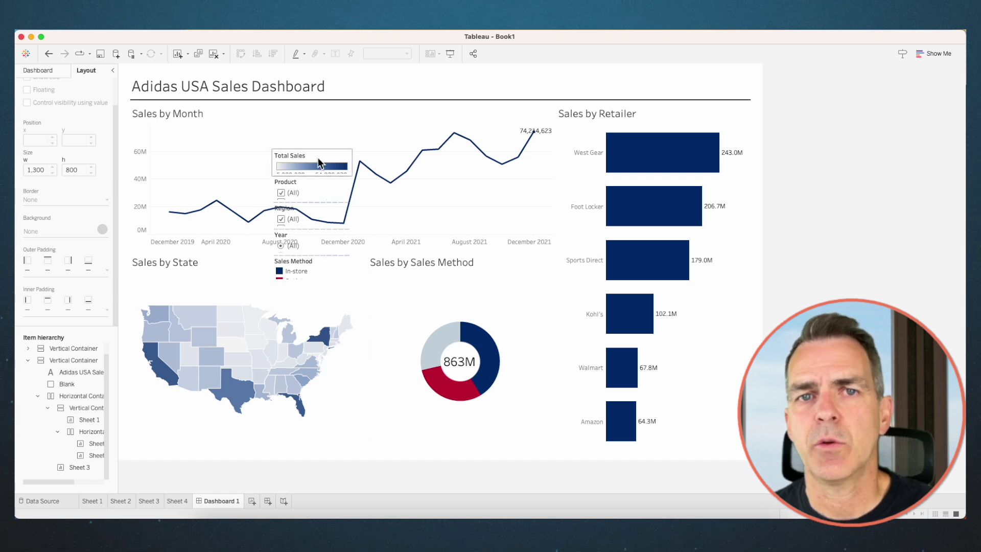
click(372, 106)
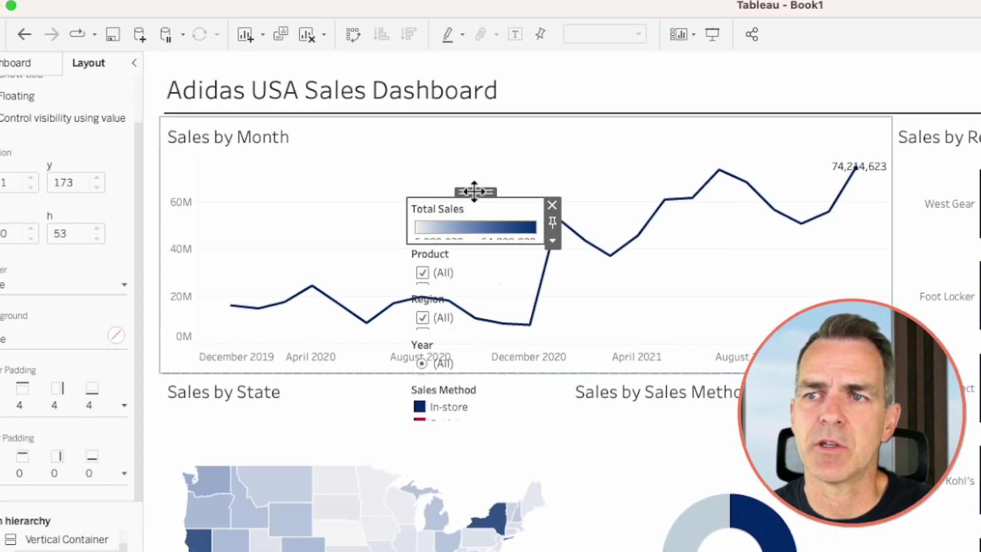
- Dock the legends and filters container at the left edge and delete the Total Sales legend
double_click(474, 191)
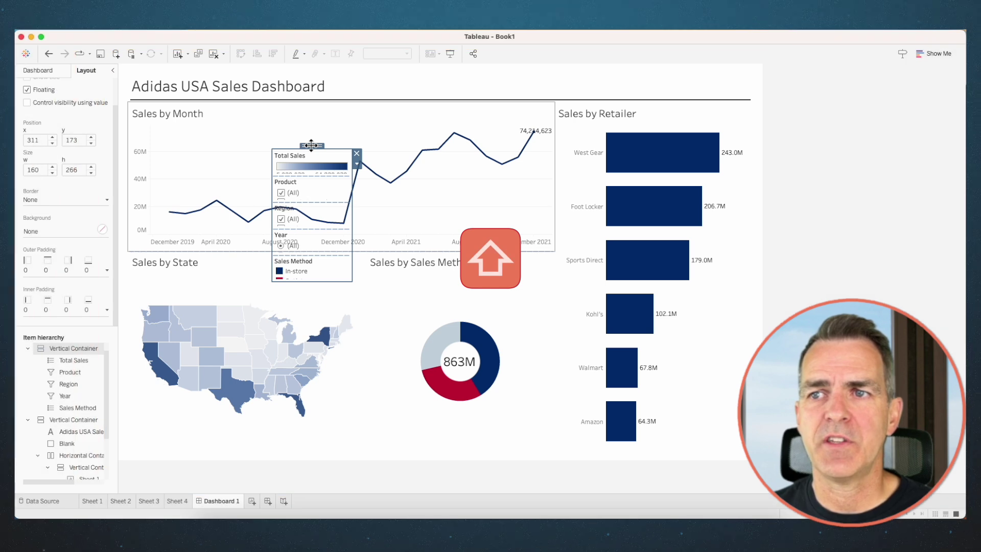
drag(311, 145, 128, 196)
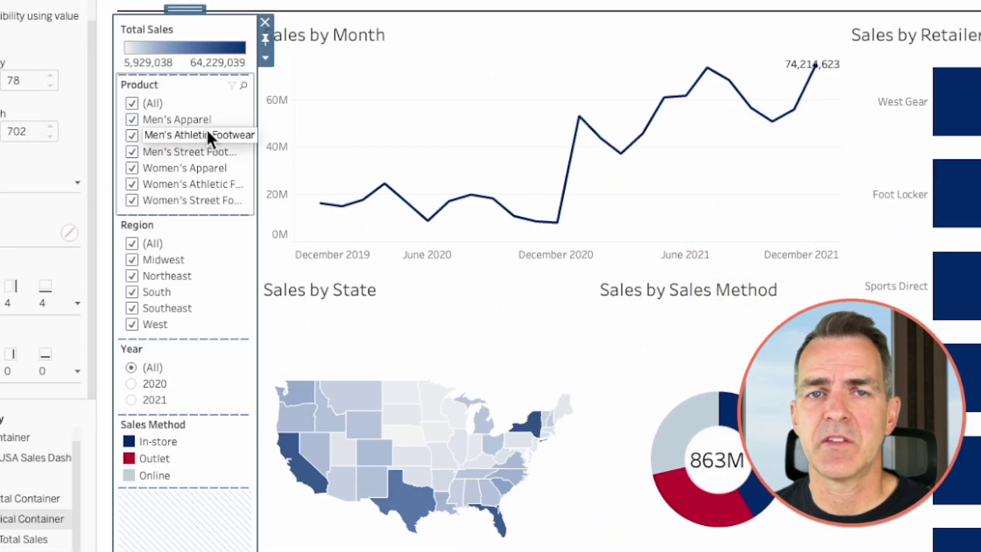
click(191, 31)
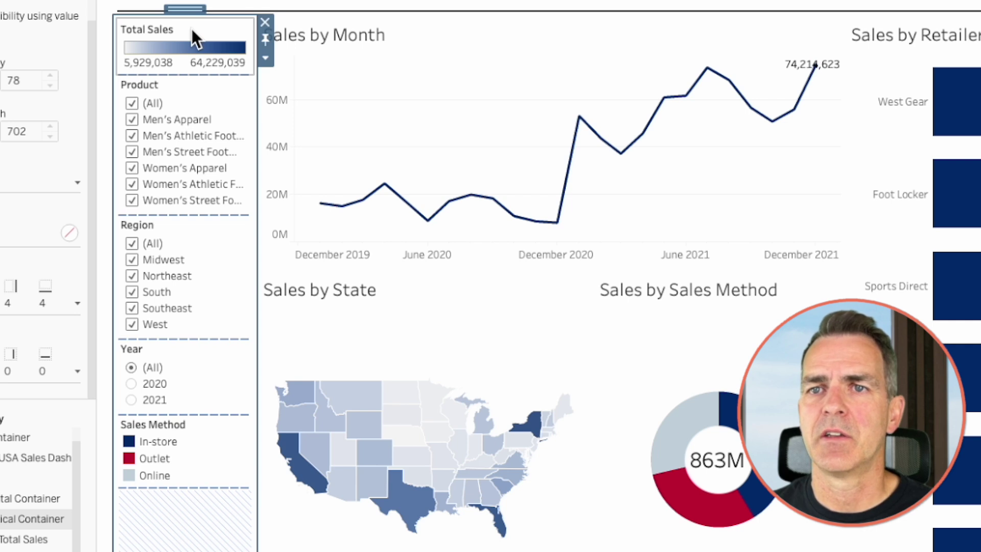
click(191, 28)
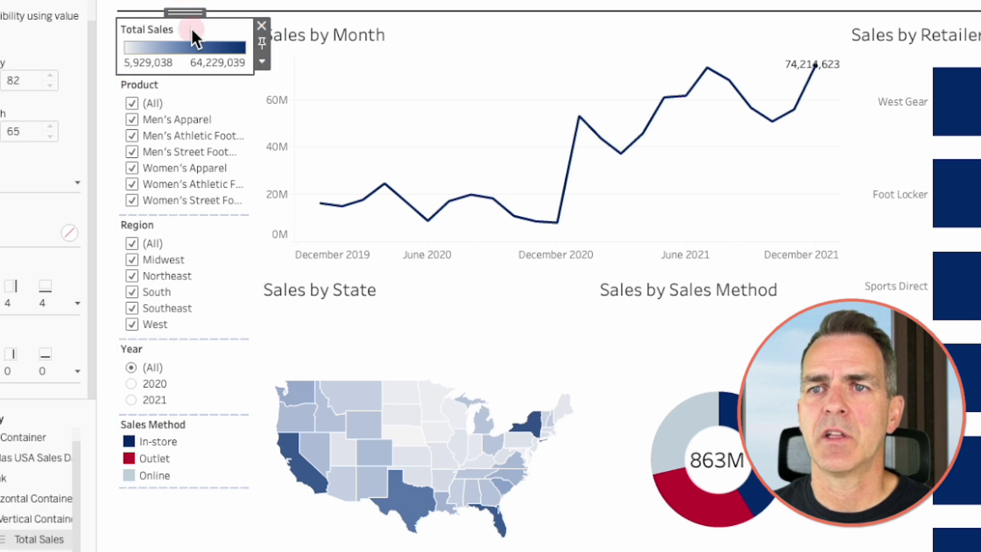
click(262, 26)
click(198, 412)
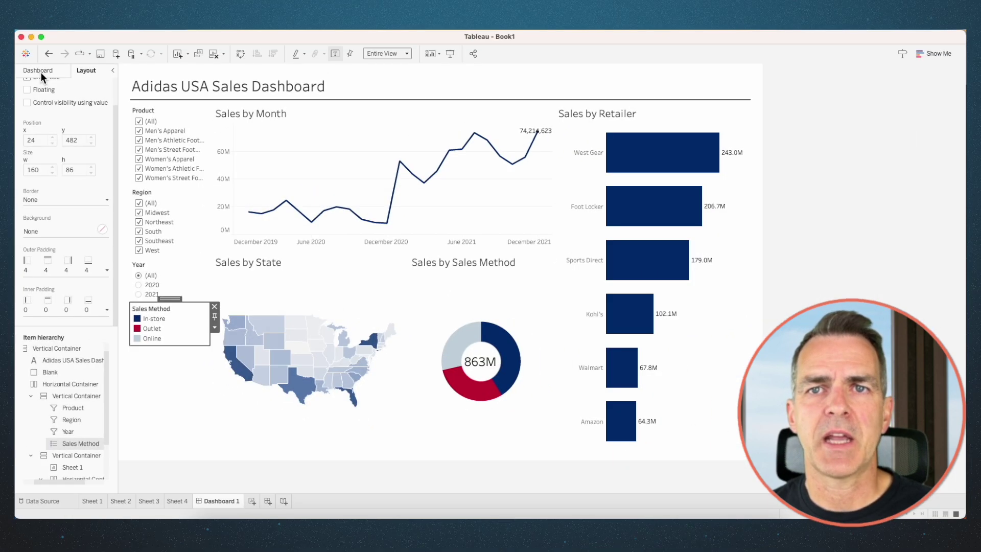
- Add a vertical container beside the map holding the donut sheet with the Sales Method legend below
click(41, 72)
drag(54, 379, 438, 357)
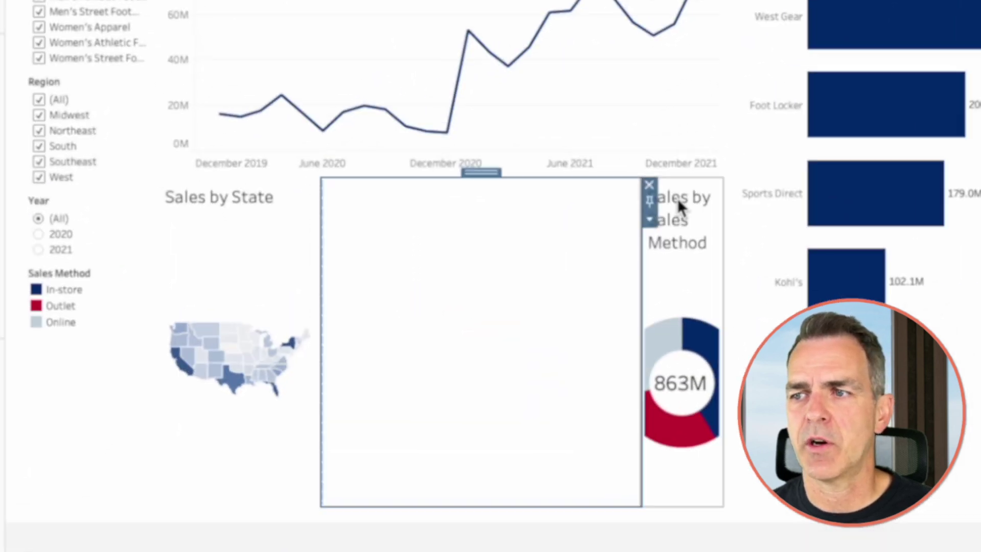
drag(695, 165, 520, 240)
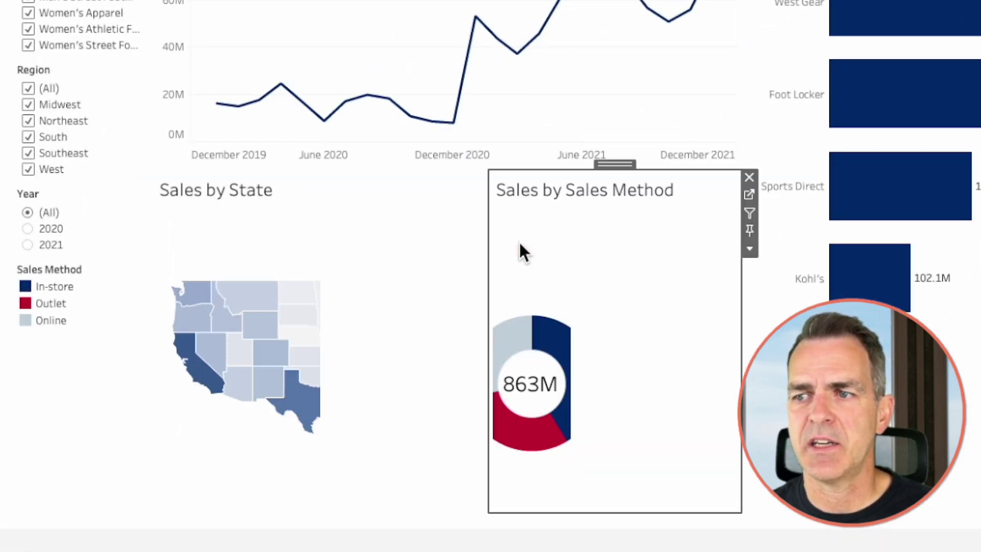
click(49, 269)
drag(79, 263, 562, 467)
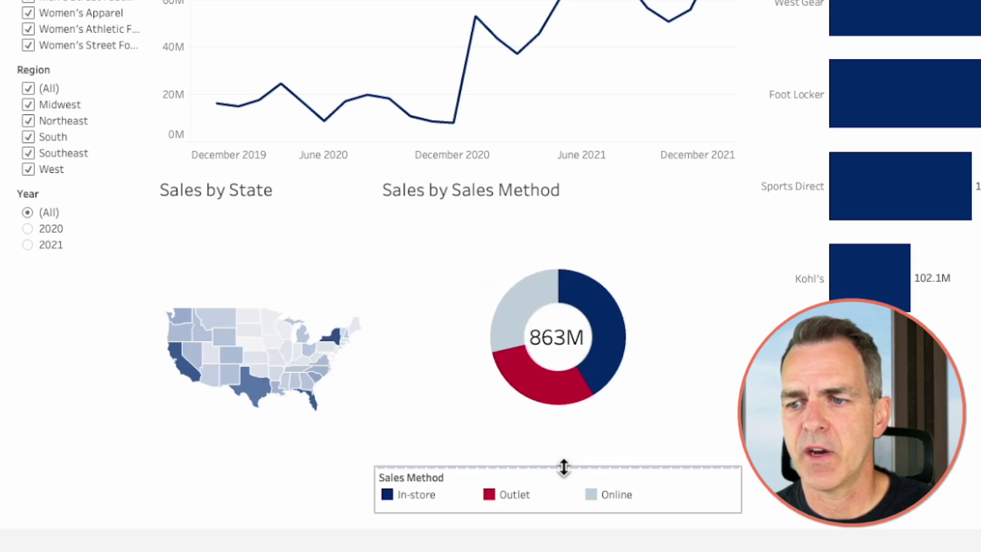
- Hide the Sales Method legend's title and arrange its items in a single row
right_click(404, 480)
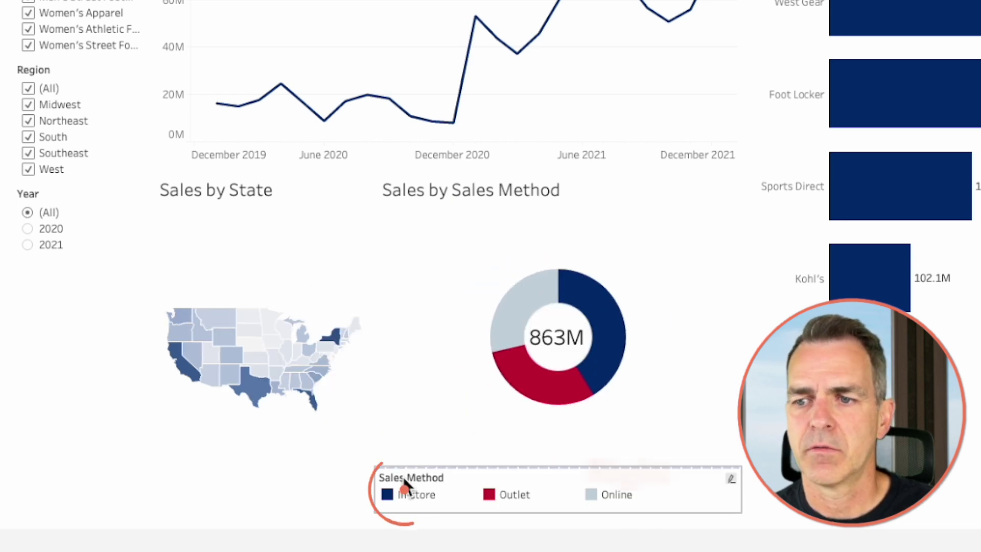
click(468, 215)
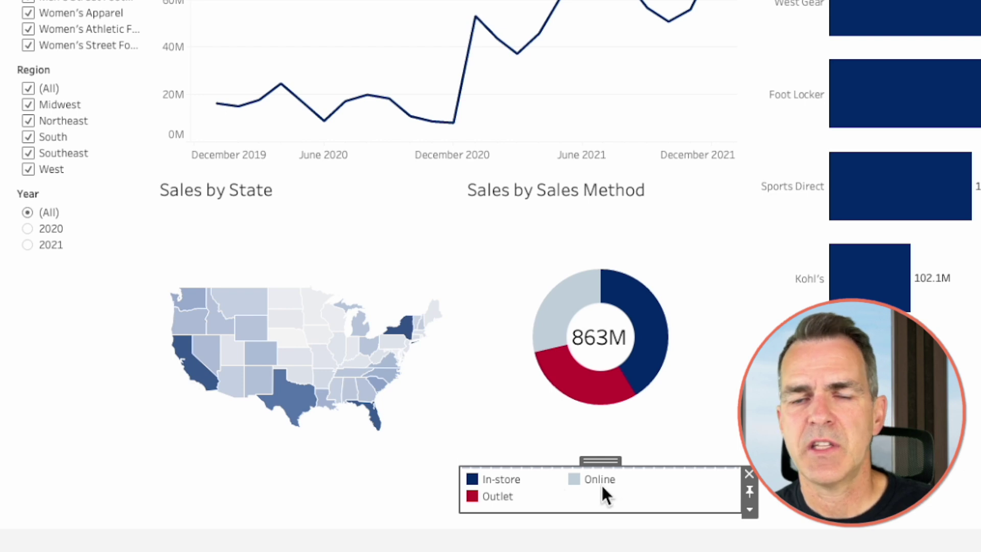
click(749, 510)
mouse_move(759, 404)
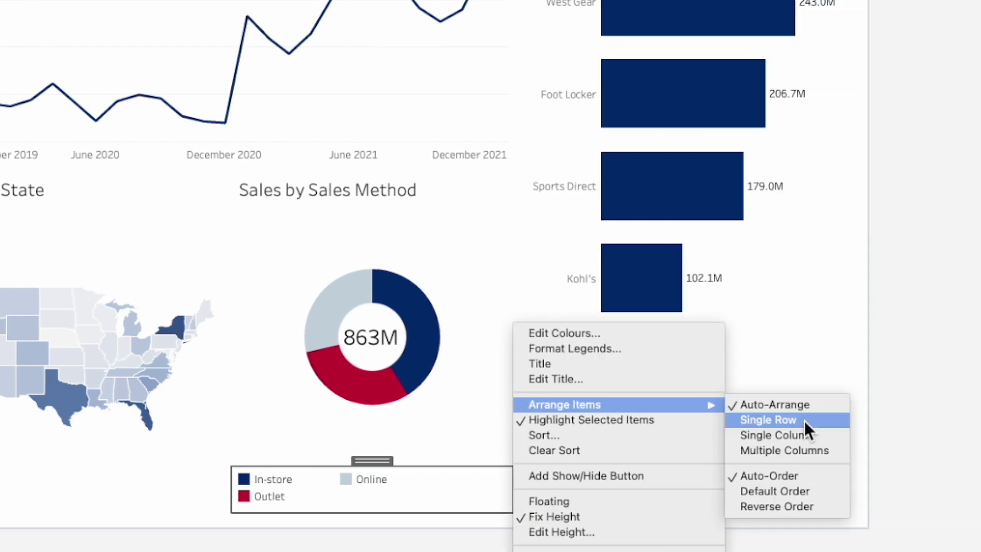
click(973, 419)
drag(185, 468, 184, 475)
click(26, 204)
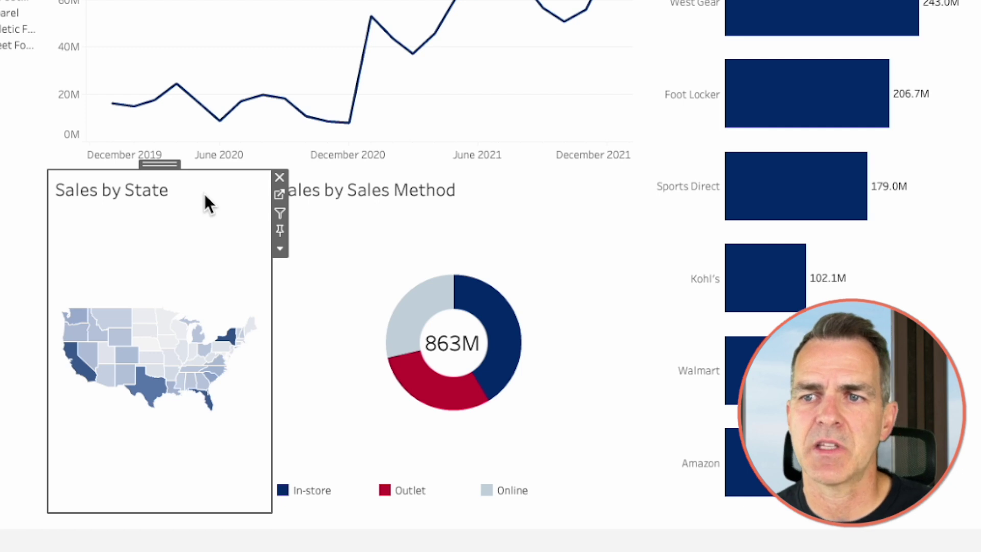
- Distribute the map-and-donut container's contents evenly so both charts get equal widths
double_click(160, 163)
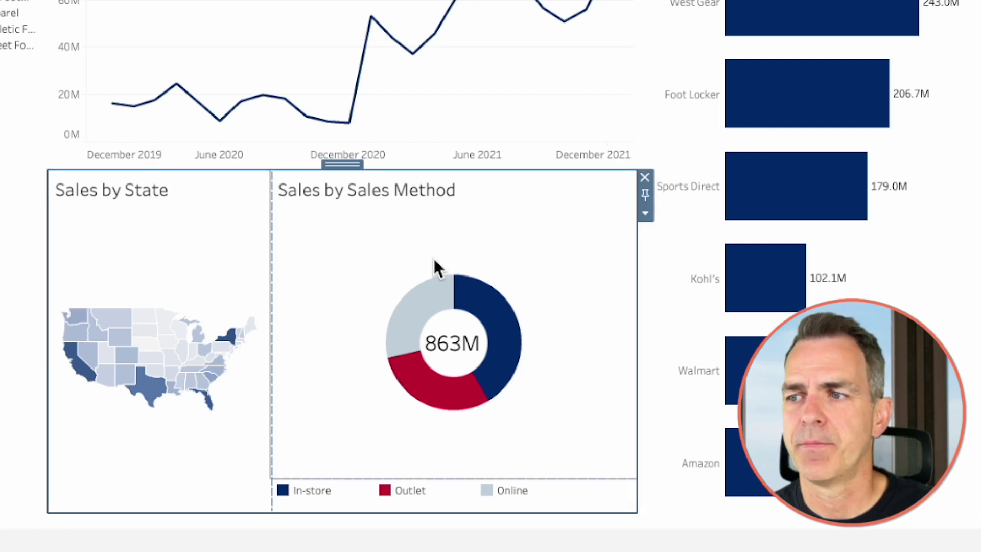
click(646, 213)
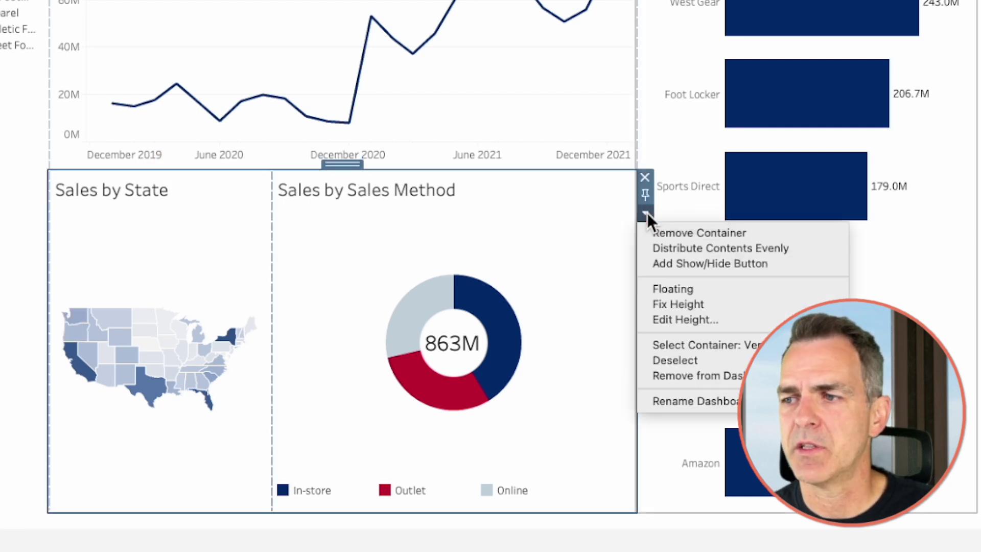
click(662, 248)
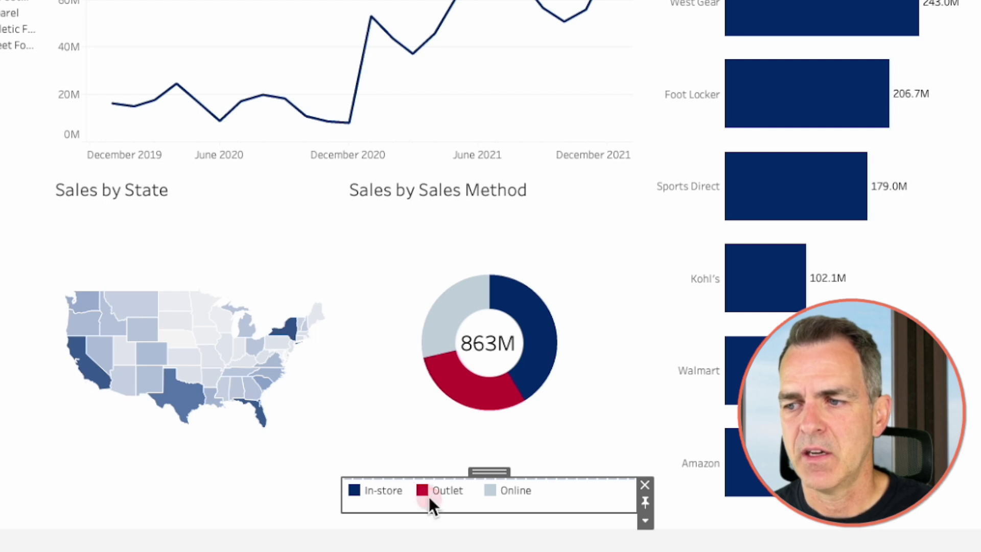
click(494, 546)
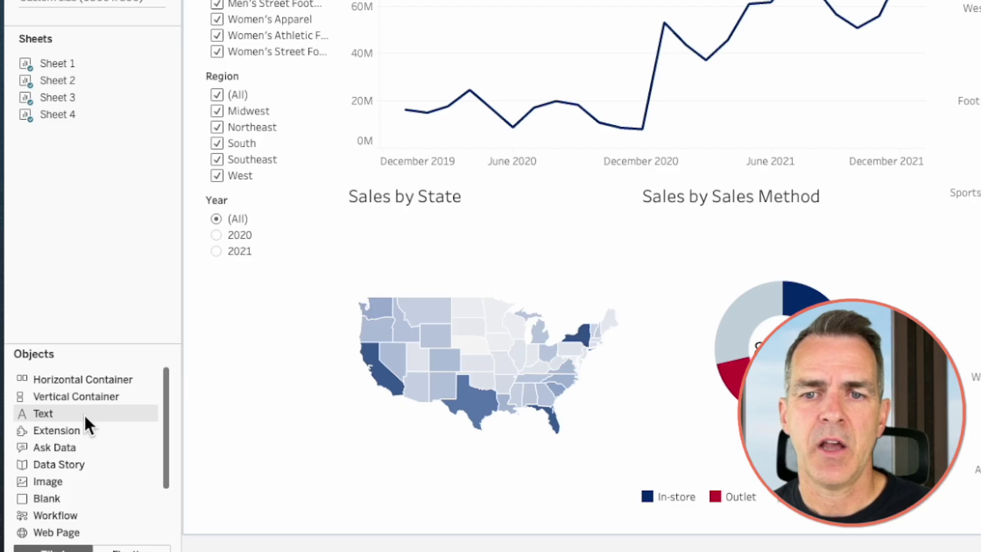
- Add a dark, 14-point 'FILTERS' text heading above the Product filter
mouse_move(85, 412)
mouse_down()
mouse_move(186, 324)
mouse_move(279, 69)
mouse_move(280, 0)
mouse_up()
drag(280, 89, 275, 82)
click(474, 177)
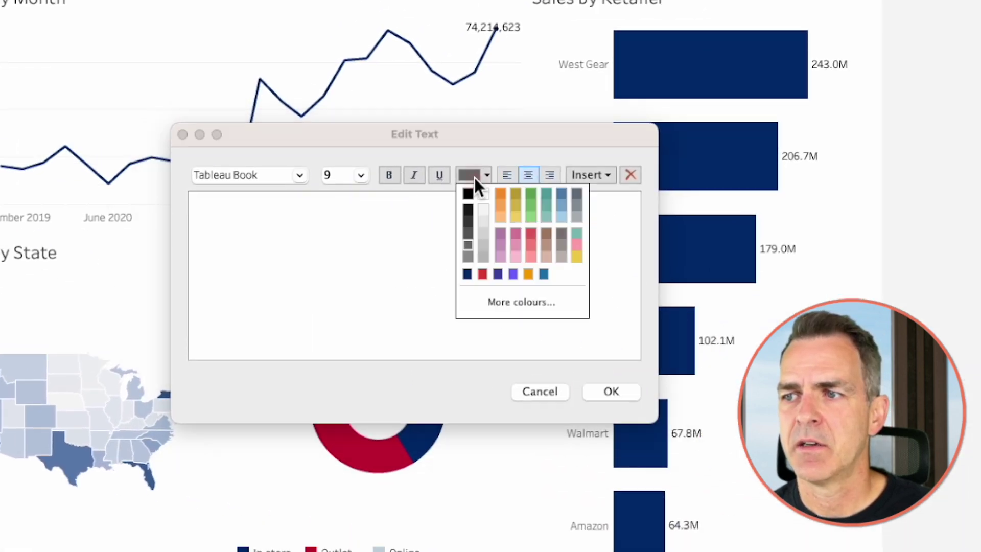
click(468, 220)
click(361, 175)
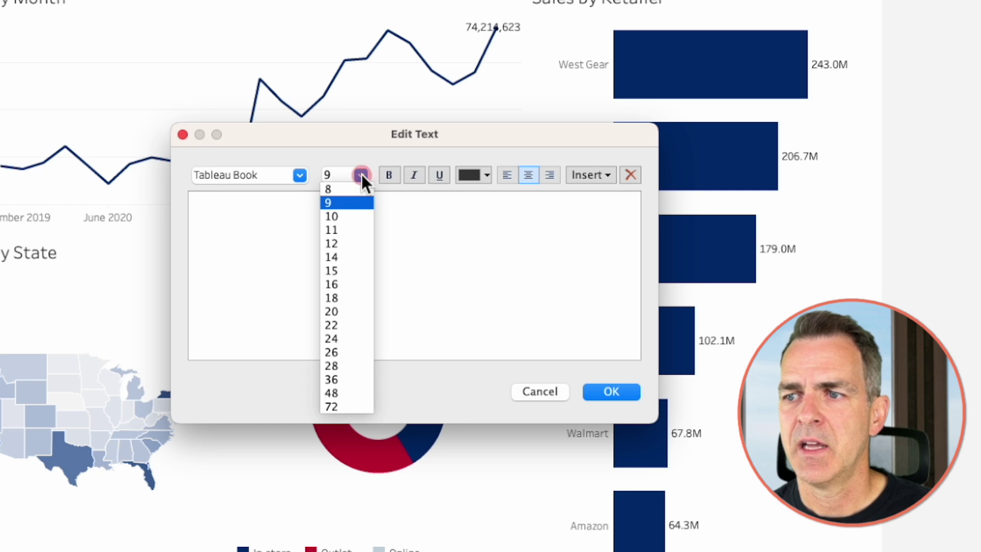
click(351, 257)
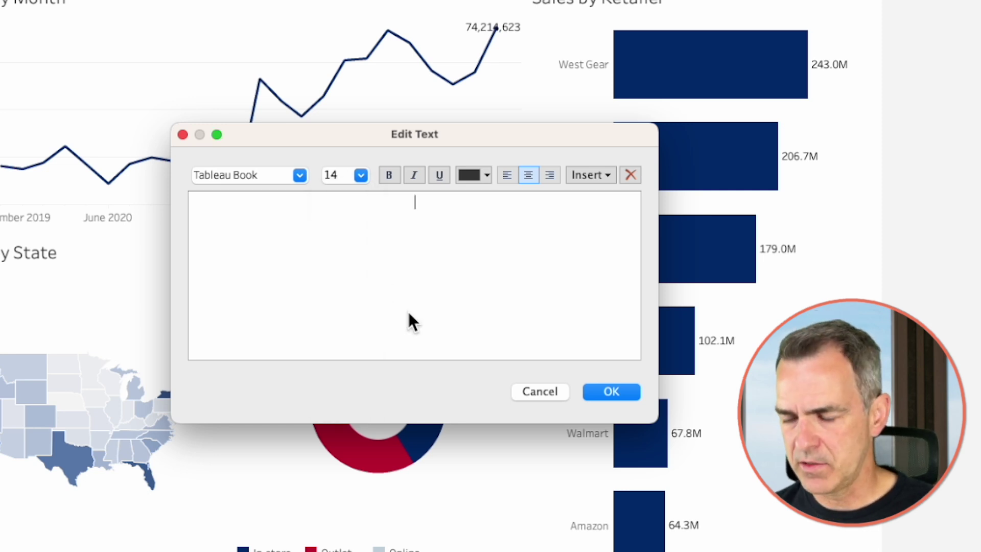
text(FILTERS)
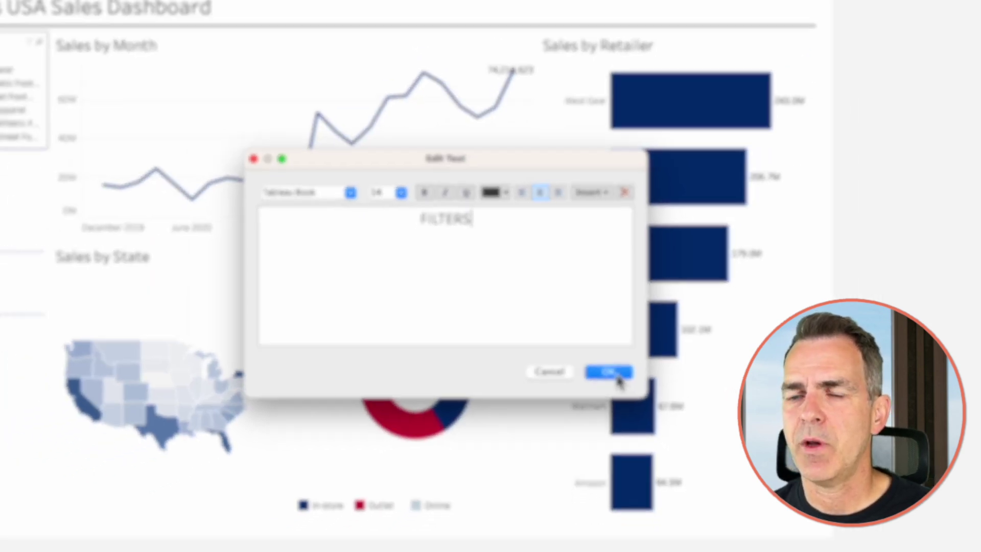
click(611, 392)
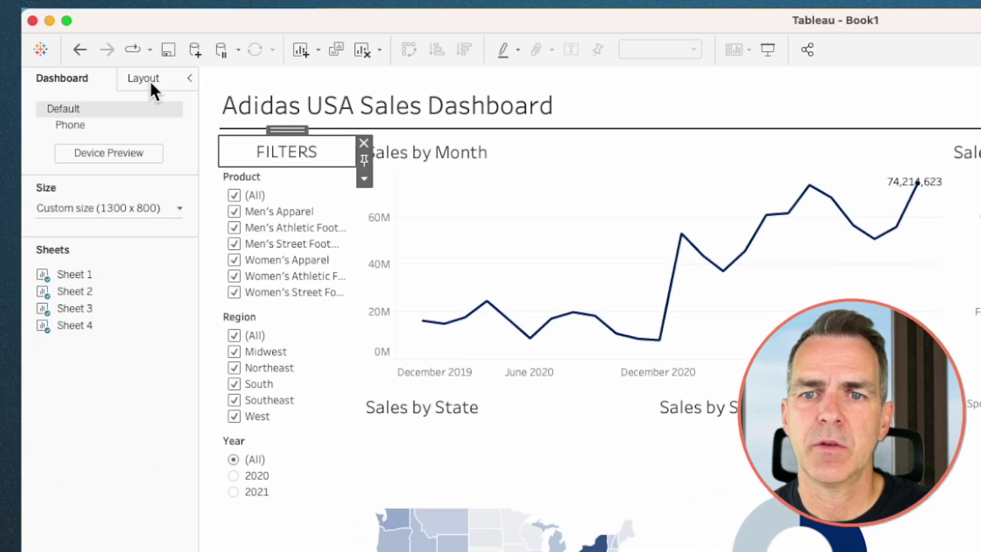
- Set outer padding of 10 on the FILTERS heading and the Product filter
click(149, 79)
click(84, 415)
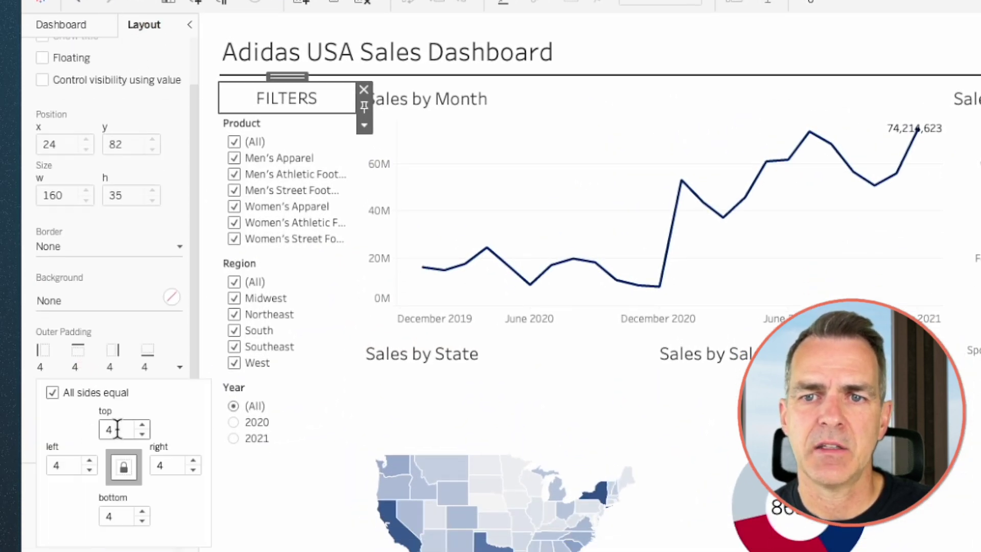
text(10)
click(286, 143)
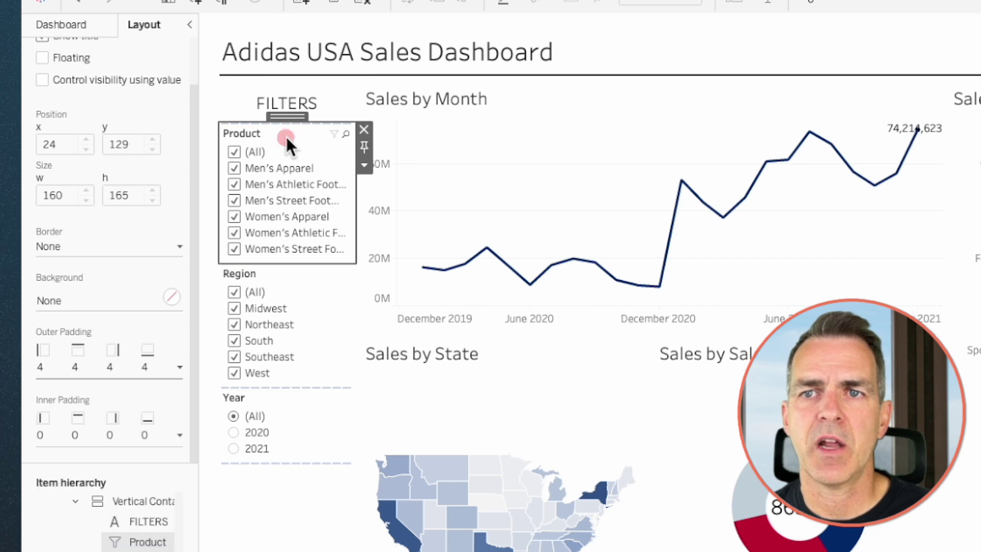
click(89, 366)
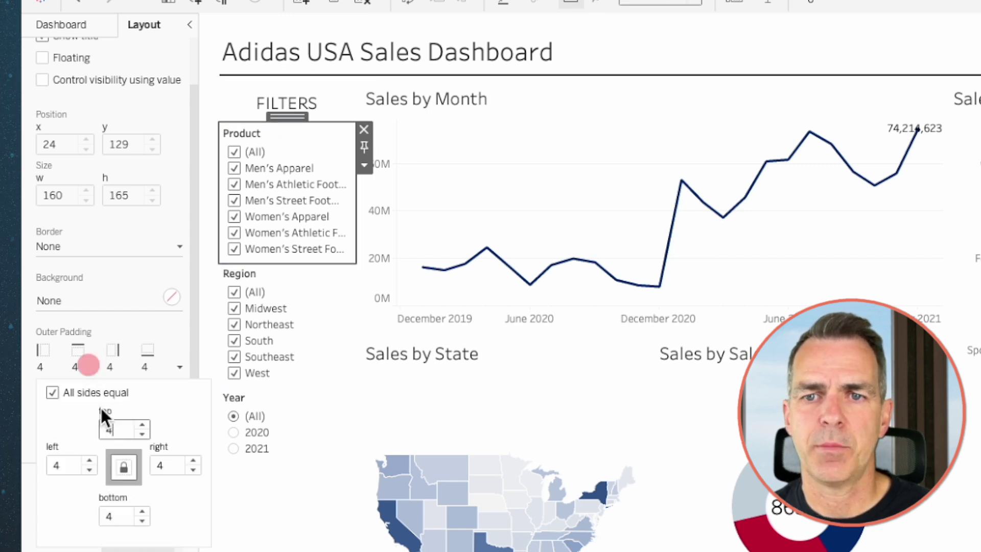
double_click(119, 429)
text(10)
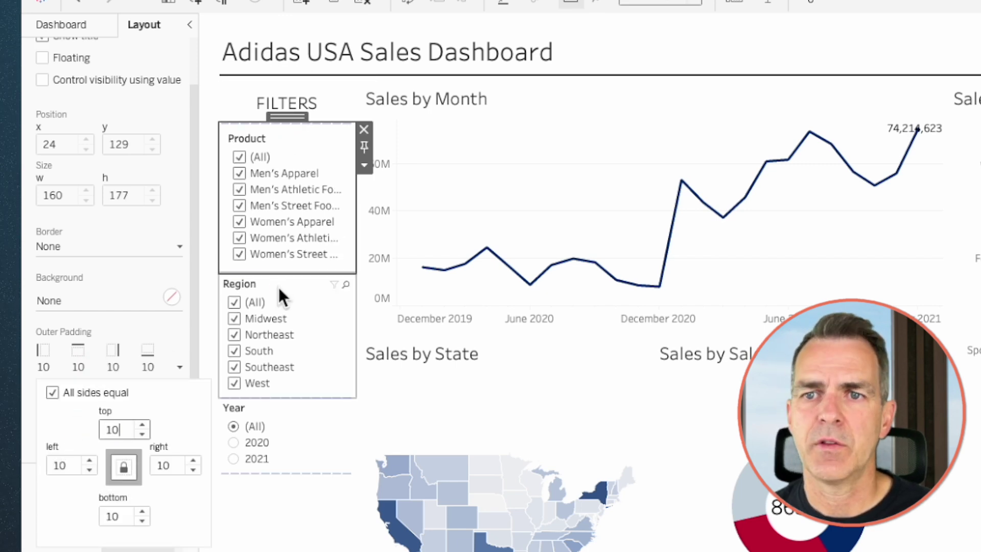
- Set outer padding of 10 on the Region and Year filters
click(278, 287)
click(88, 366)
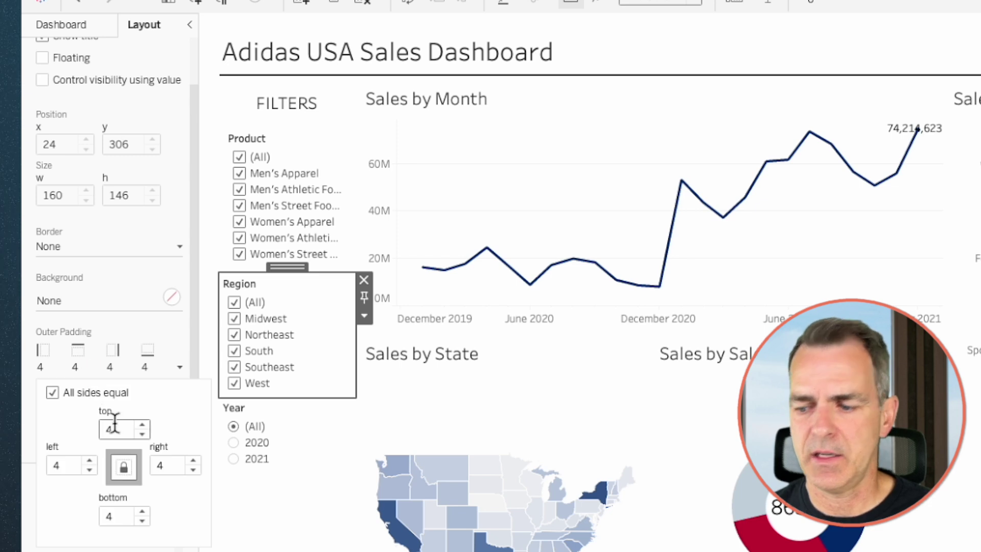
text(10)
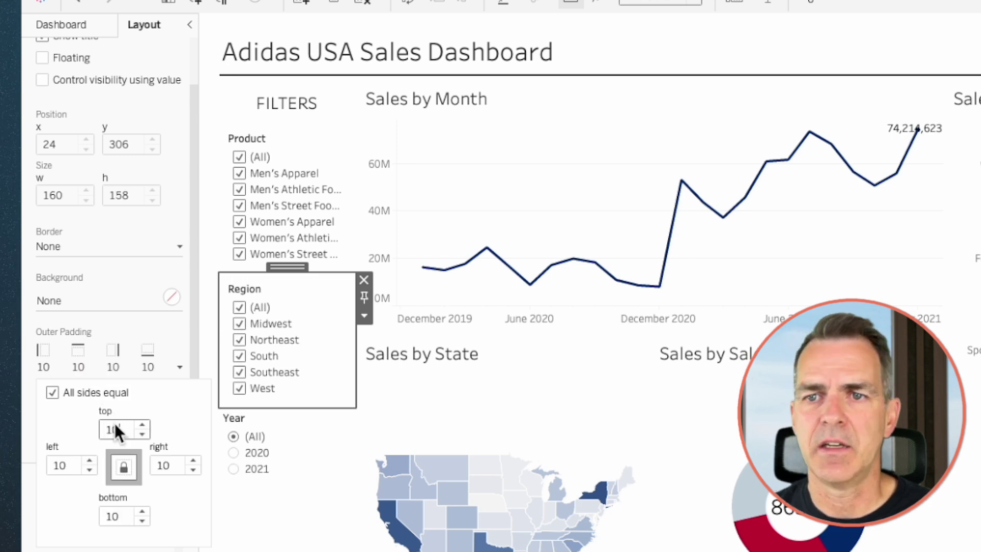
click(284, 415)
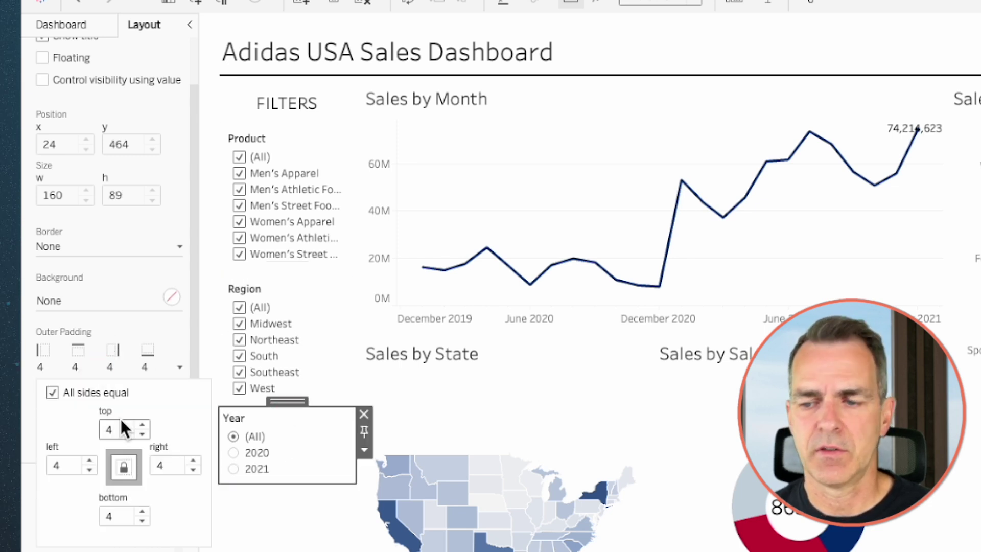
text(10)
key(Return)
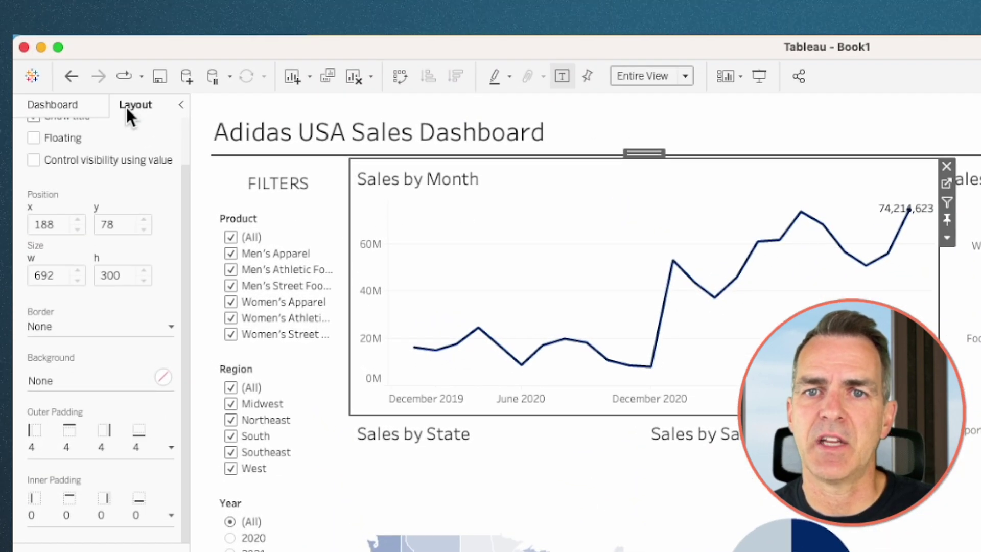
- Give Sales by Month, Sales by State, Sales by Retailer and the filters column solid white backgrounds
click(59, 380)
click(60, 435)
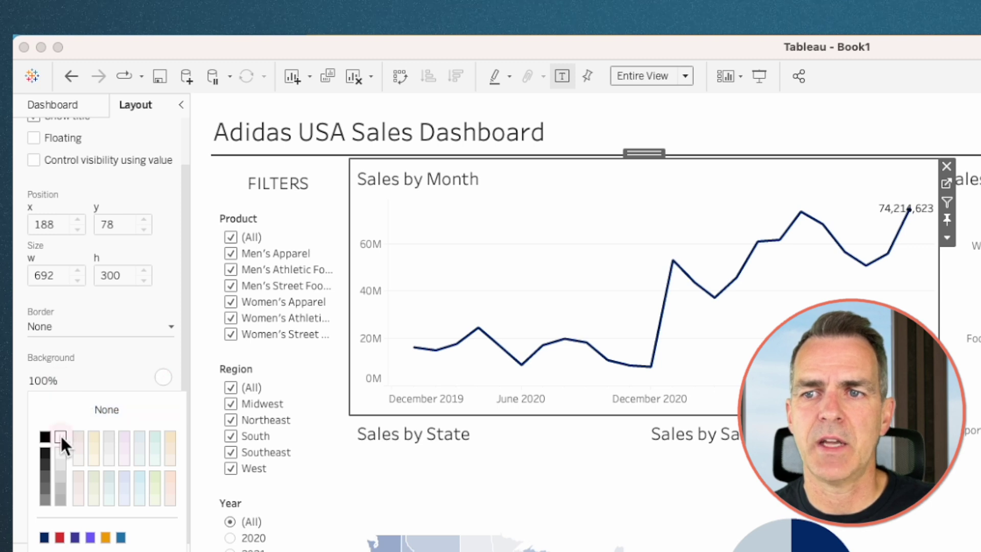
click(403, 435)
click(61, 380)
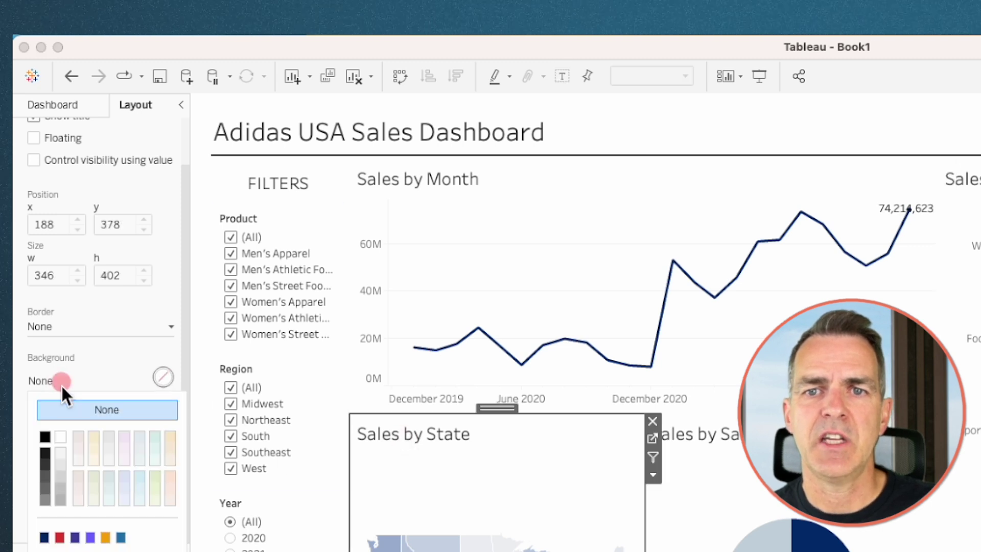
click(58, 432)
click(723, 449)
click(967, 187)
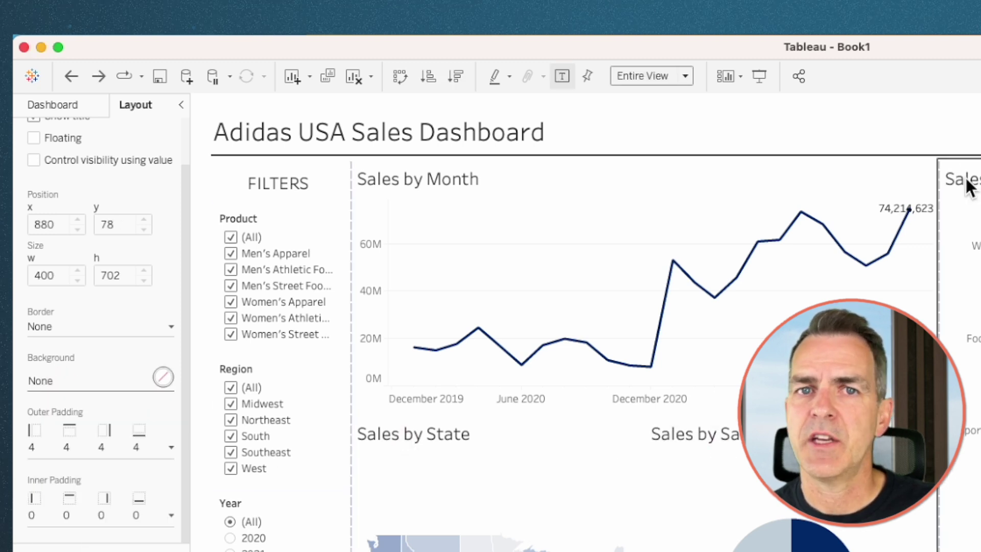
click(60, 382)
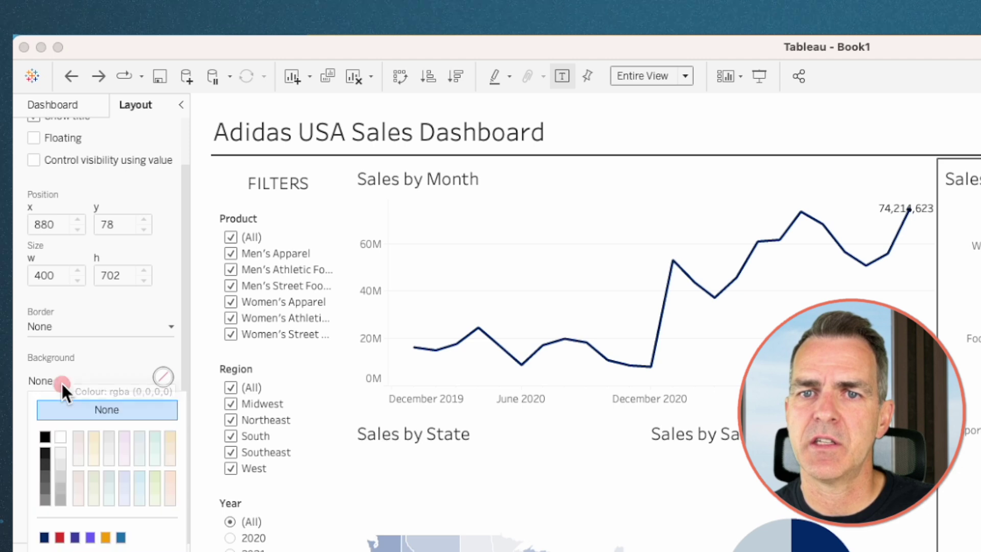
click(57, 434)
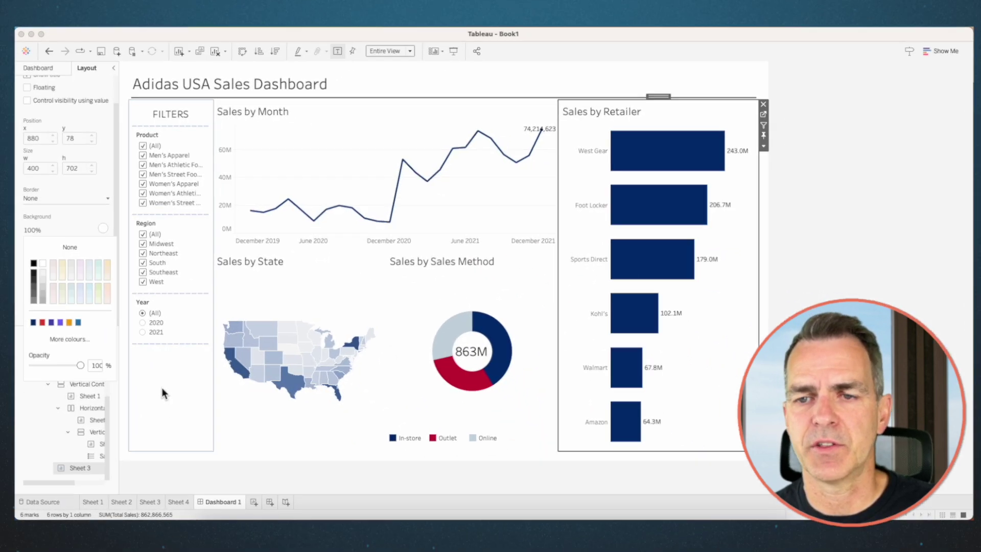
click(162, 387)
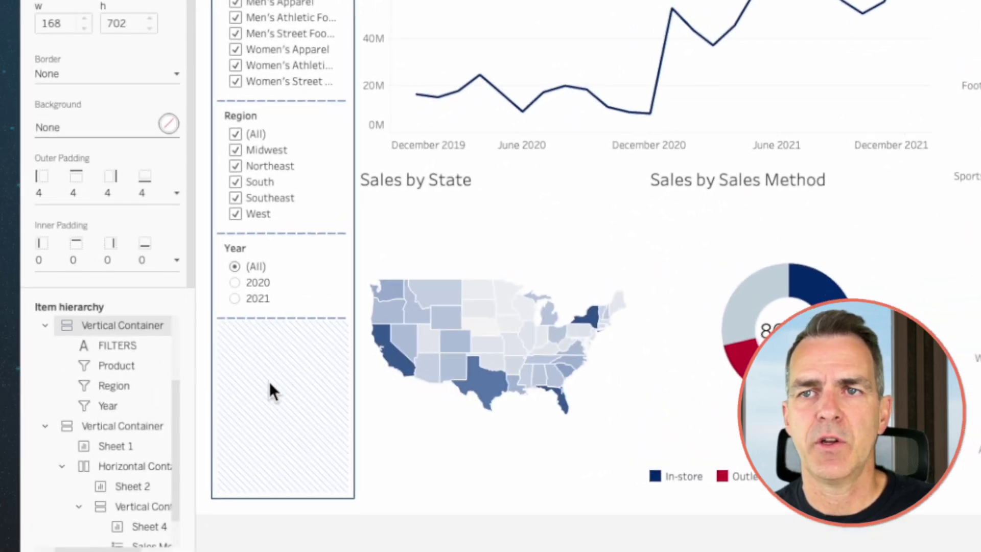
click(68, 122)
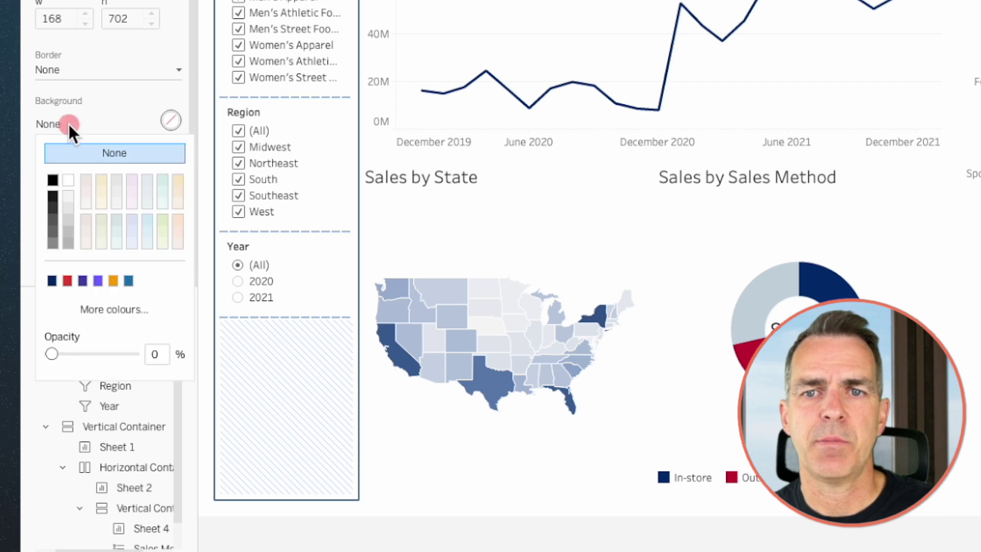
click(69, 178)
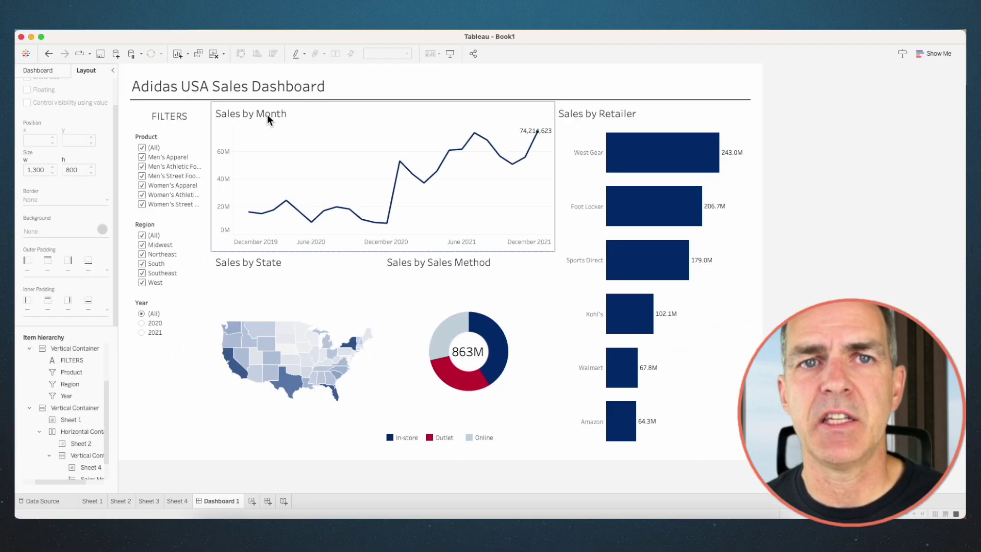
- Set outer padding of 10 on all sides for the Sales by Month and Sales by State cards
click(267, 114)
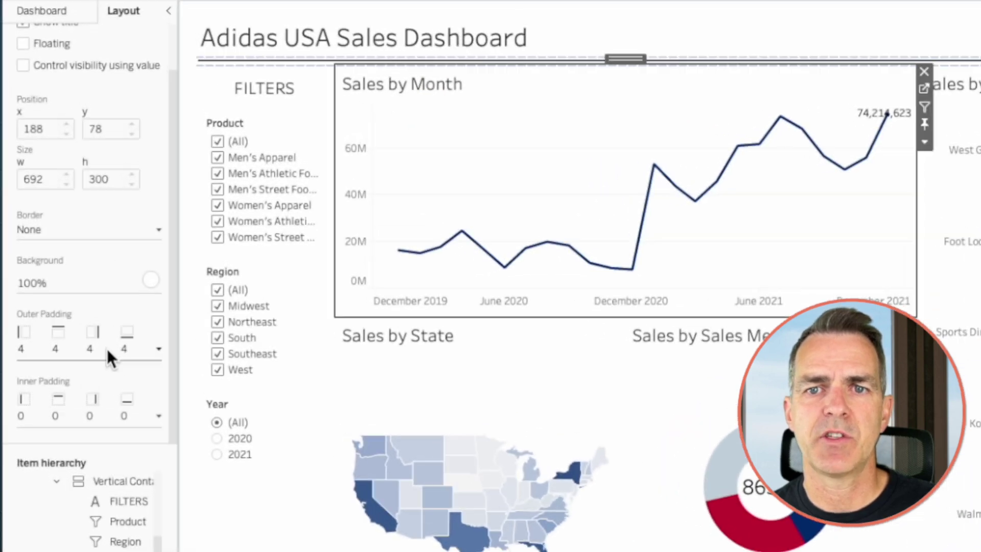
click(64, 269)
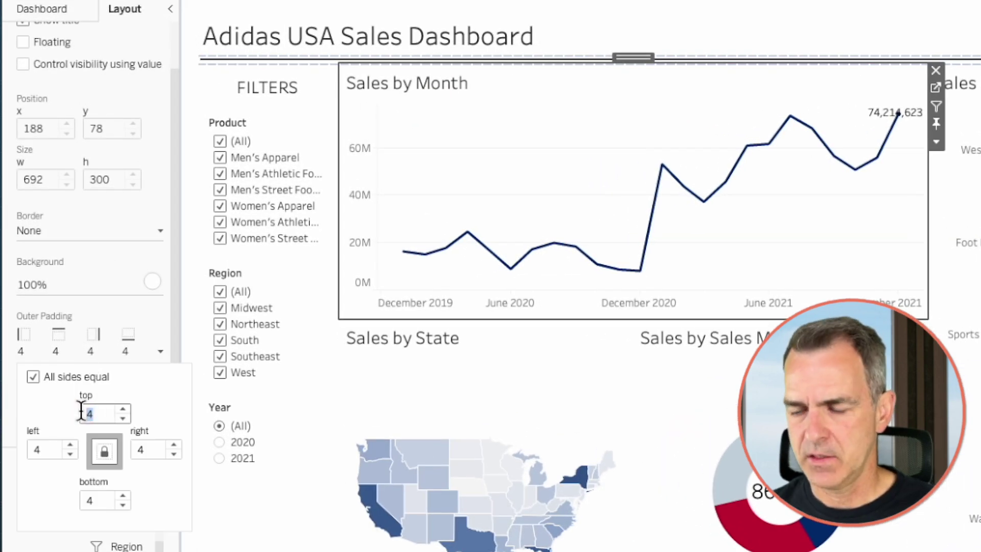
text(10)
key(Return)
click(471, 356)
click(68, 352)
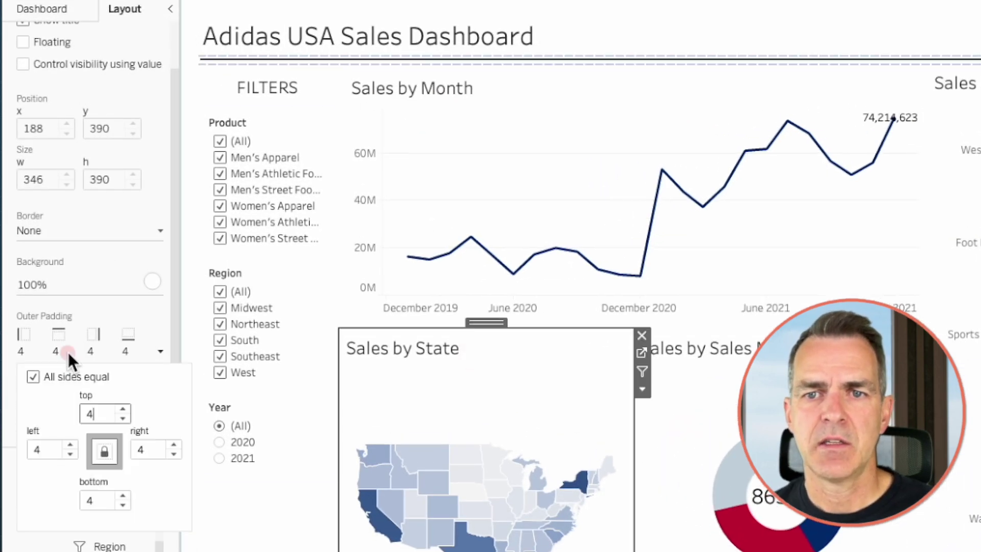
double_click(106, 419)
text(10)
key(Return)
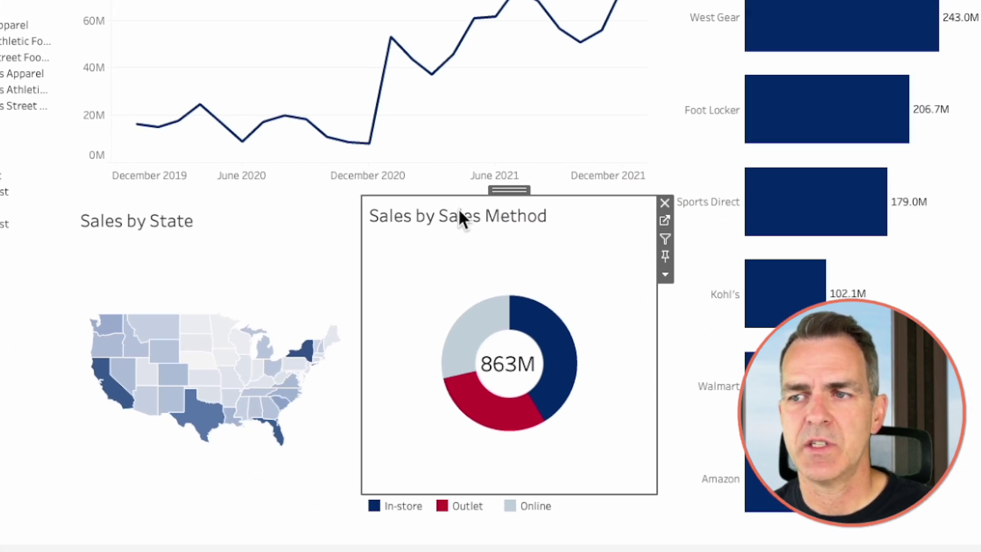
- Set outer padding of 10 on the donut-and-legend container
double_click(506, 190)
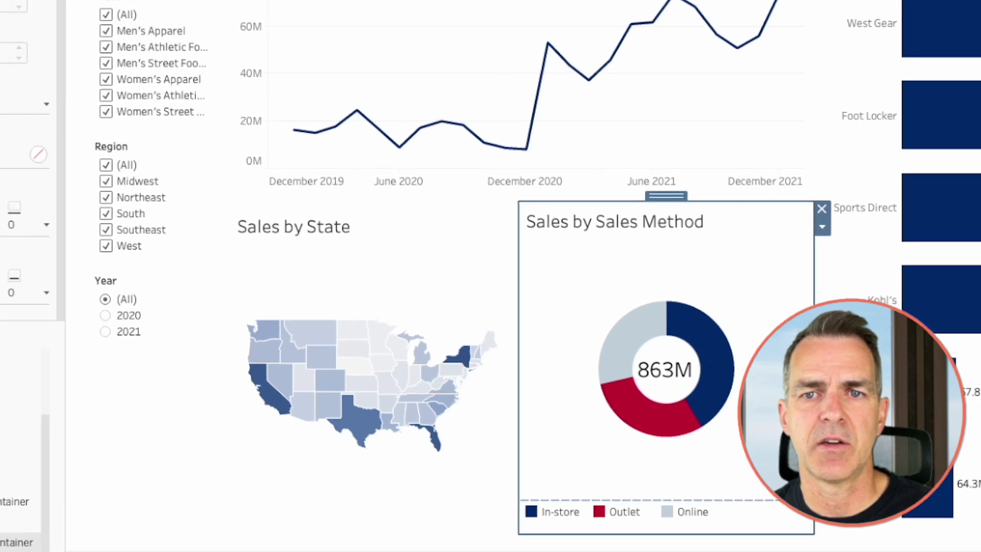
click(57, 230)
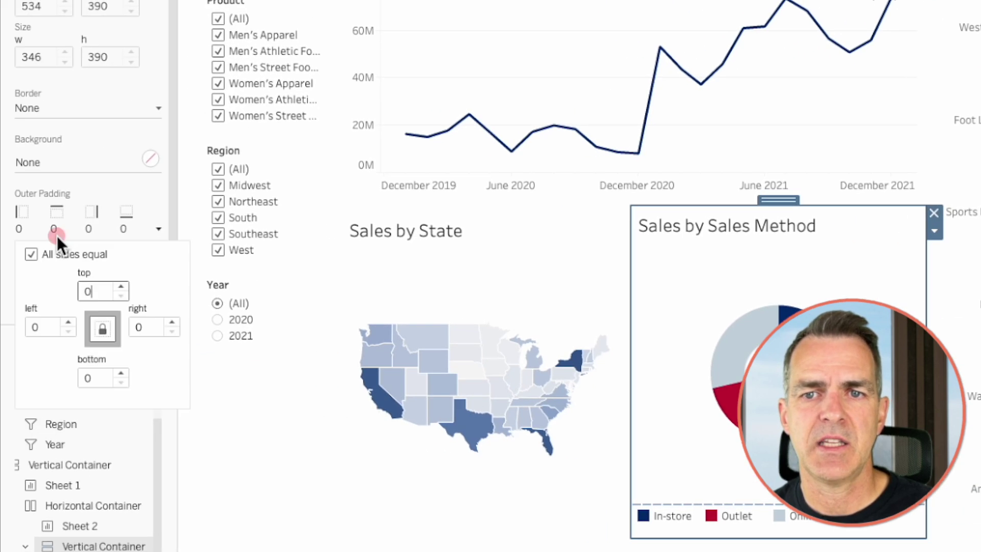
text(10)
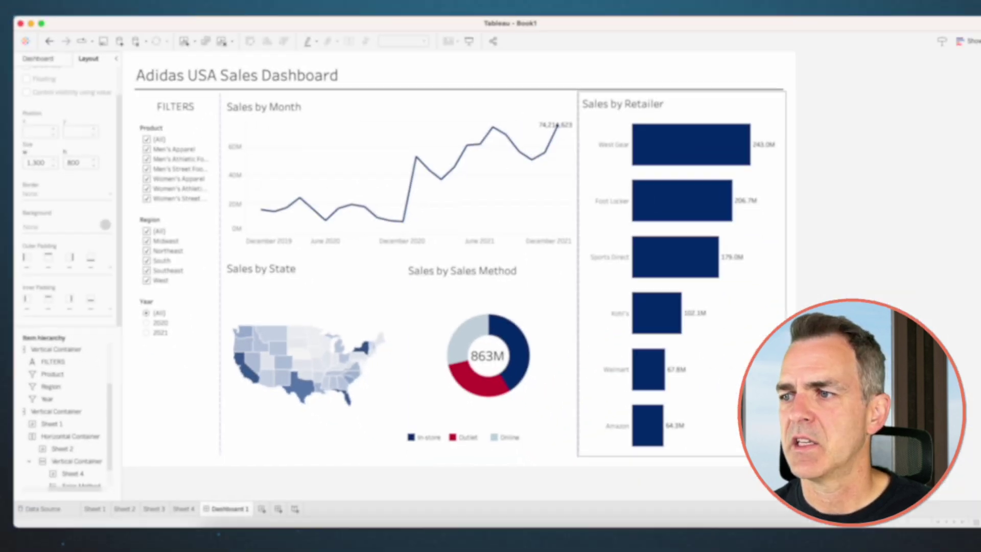
click(66, 271)
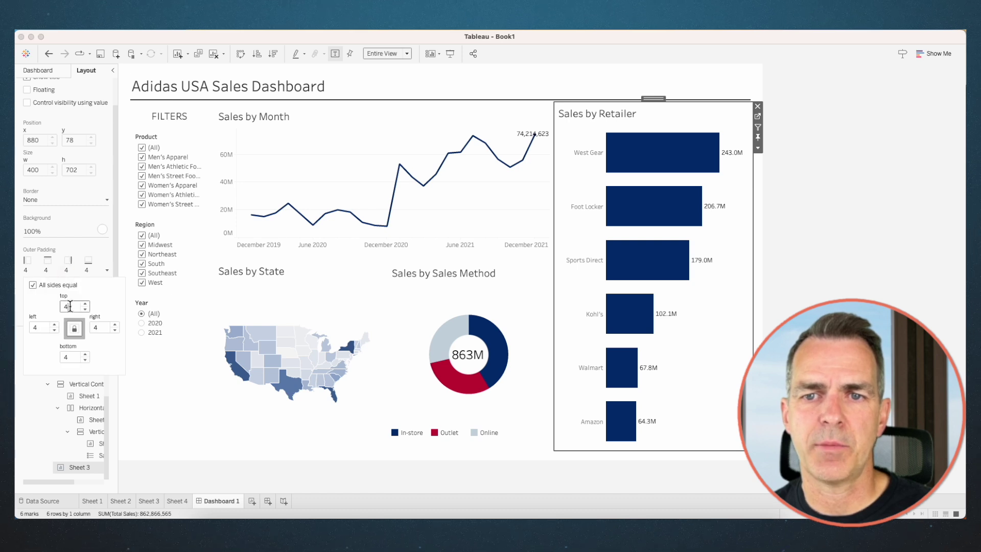
- Set Dashboard Shading to light grey, then filter Year to 2020
click(276, 30)
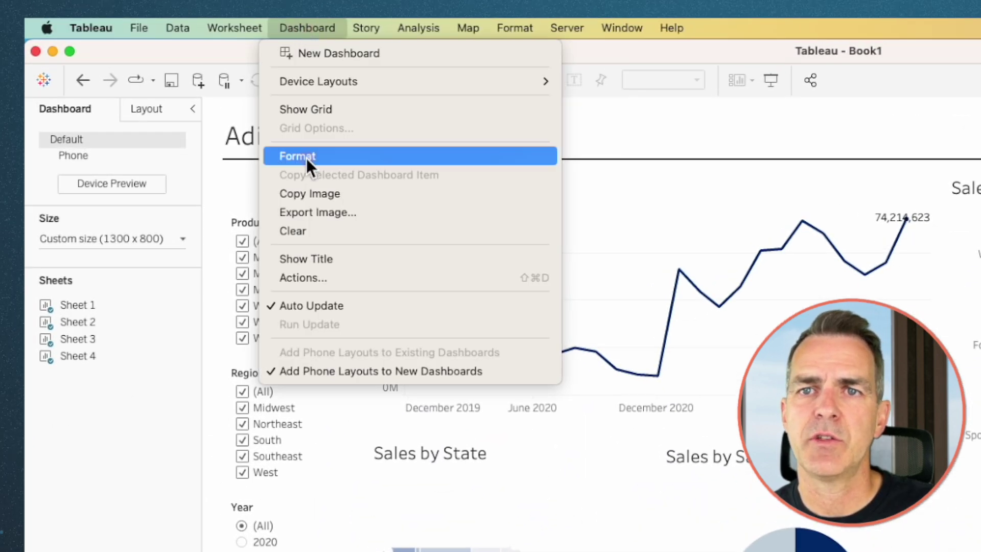
click(306, 157)
click(128, 166)
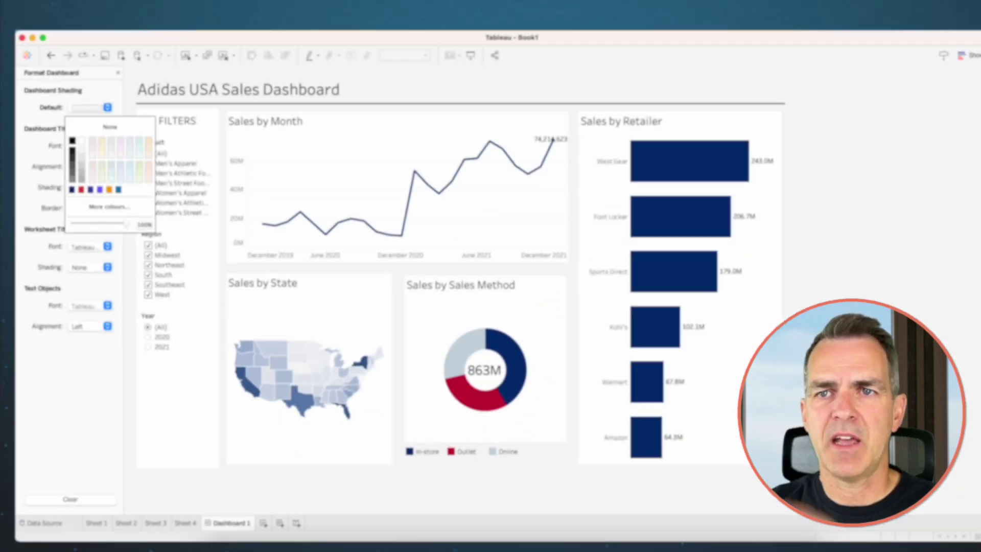
click(960, 197)
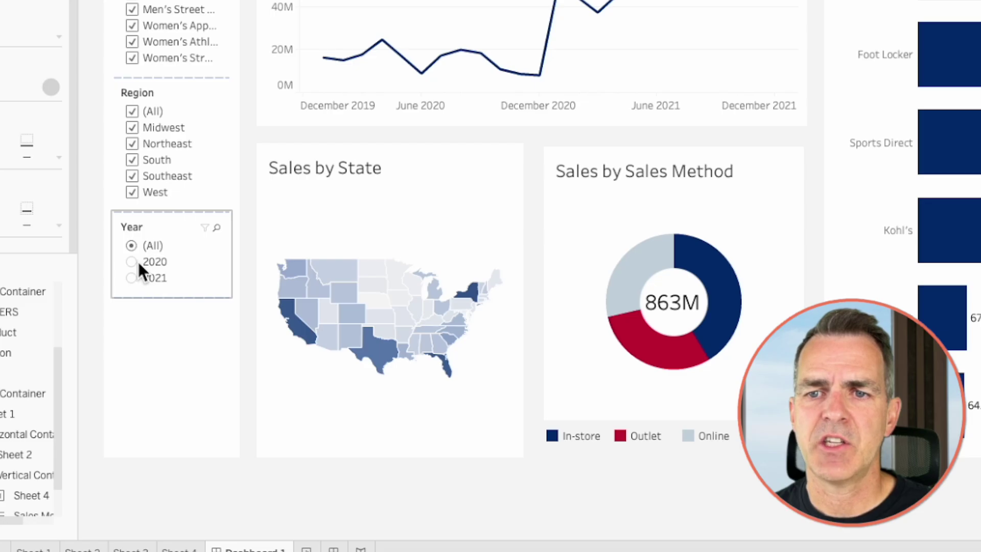
click(132, 261)
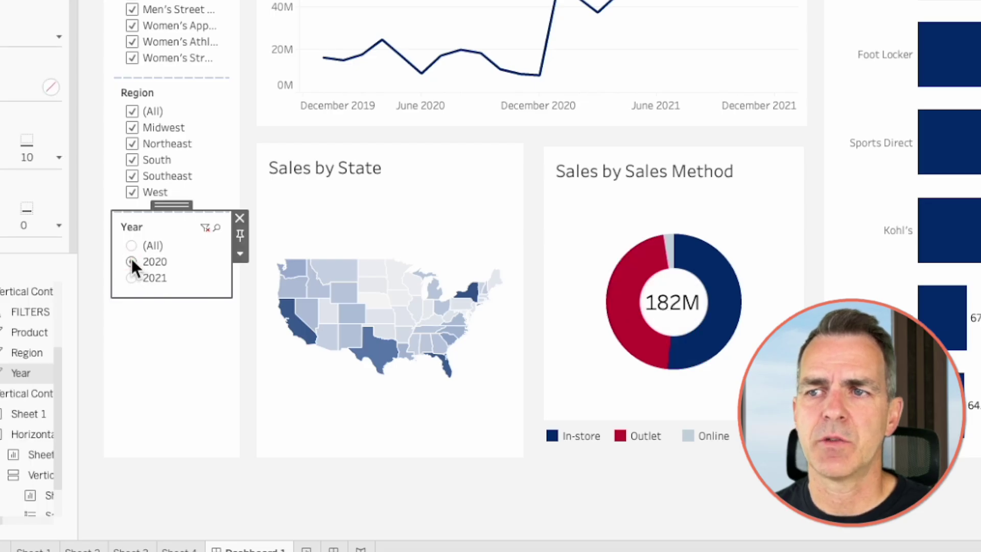
- Reset Year to all years and apply the Year filter to all worksheets using this data source
click(132, 246)
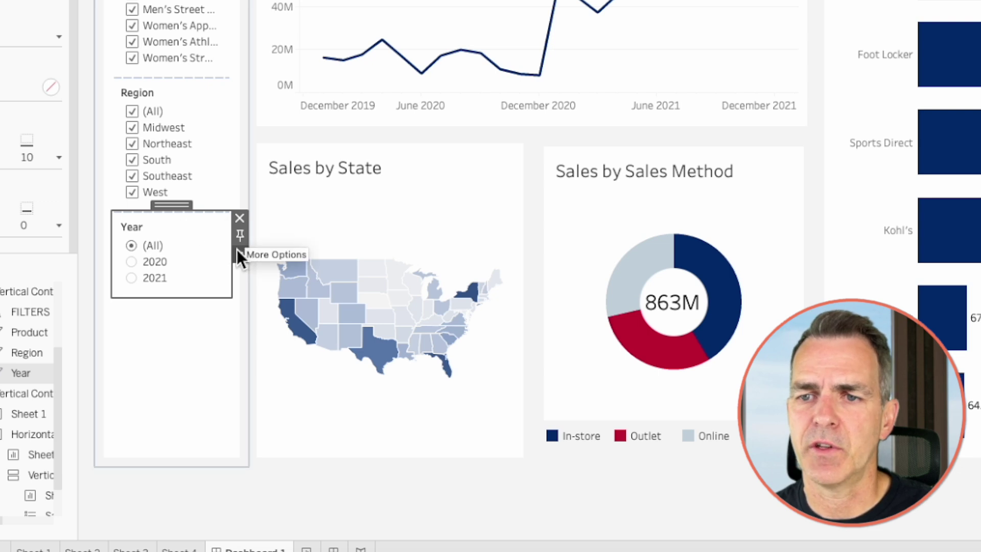
click(240, 255)
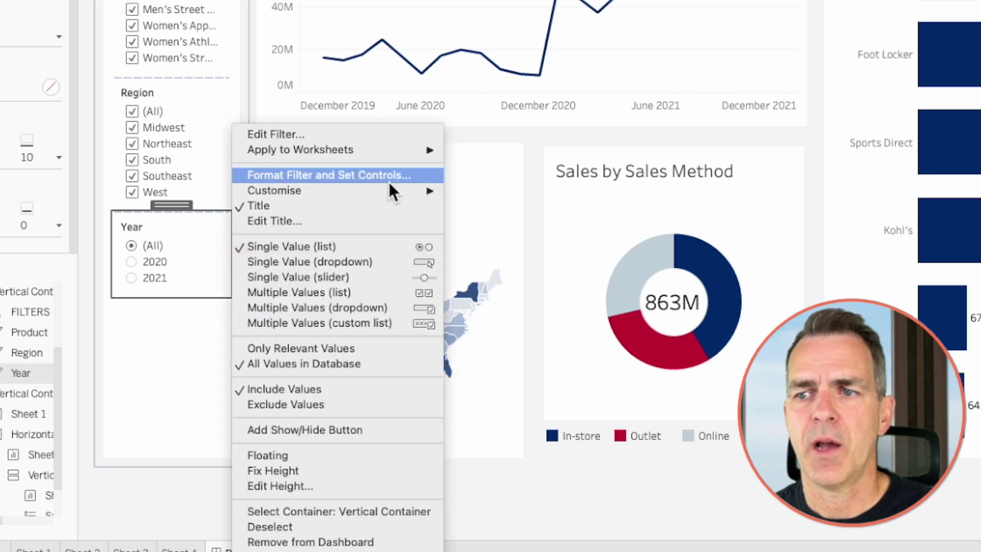
mouse_move(434, 150)
click(479, 164)
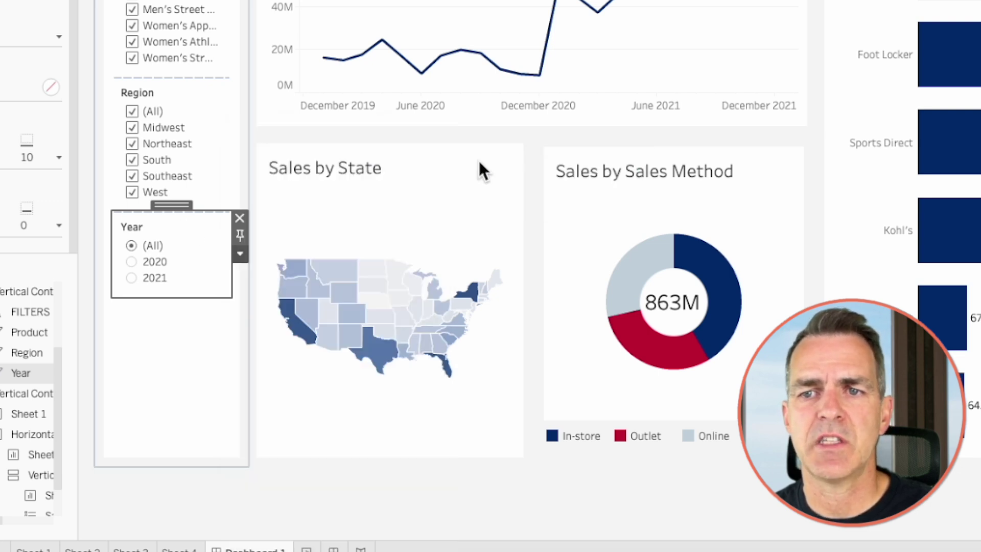
- Apply the Region and Product filters to all worksheets using this data source
click(143, 89)
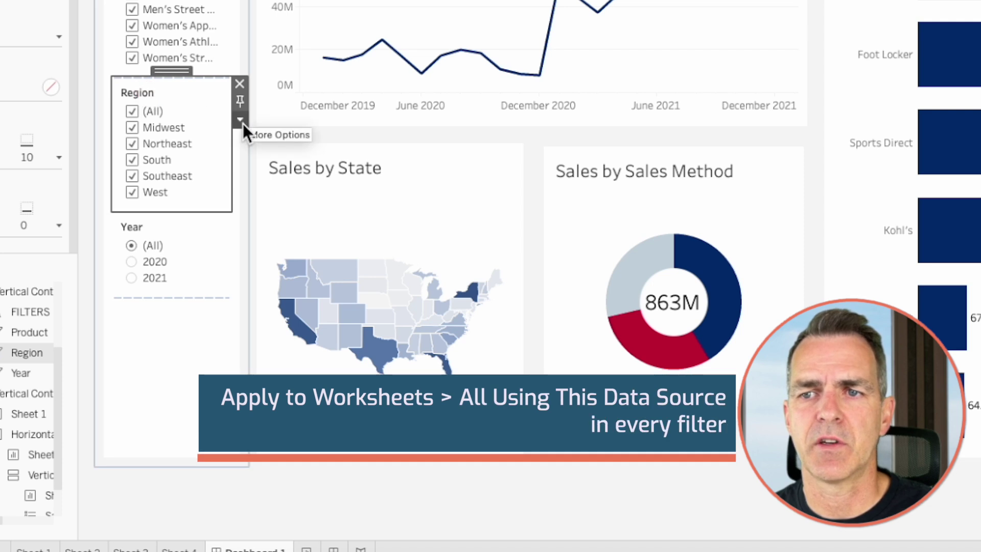
click(241, 120)
mouse_move(295, 148)
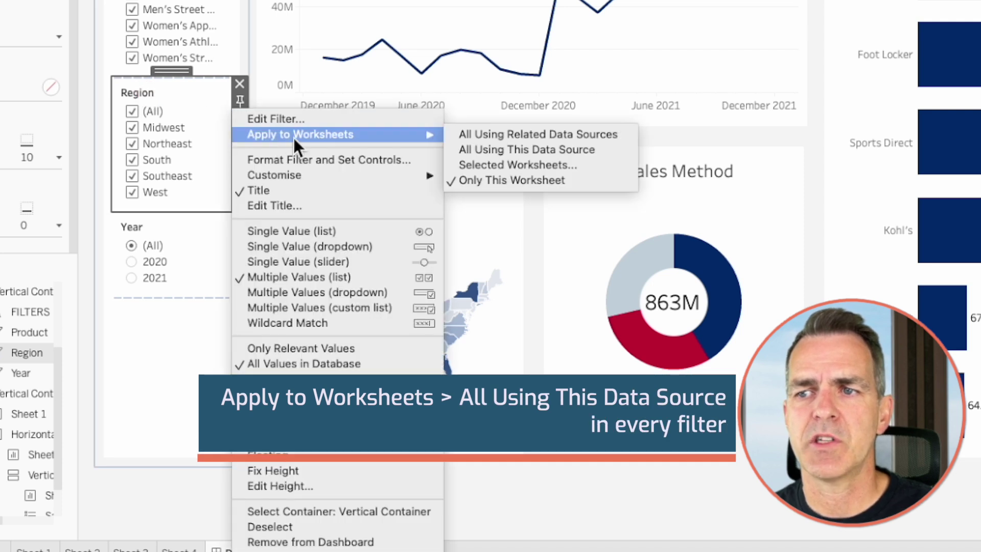
click(568, 146)
click(149, 22)
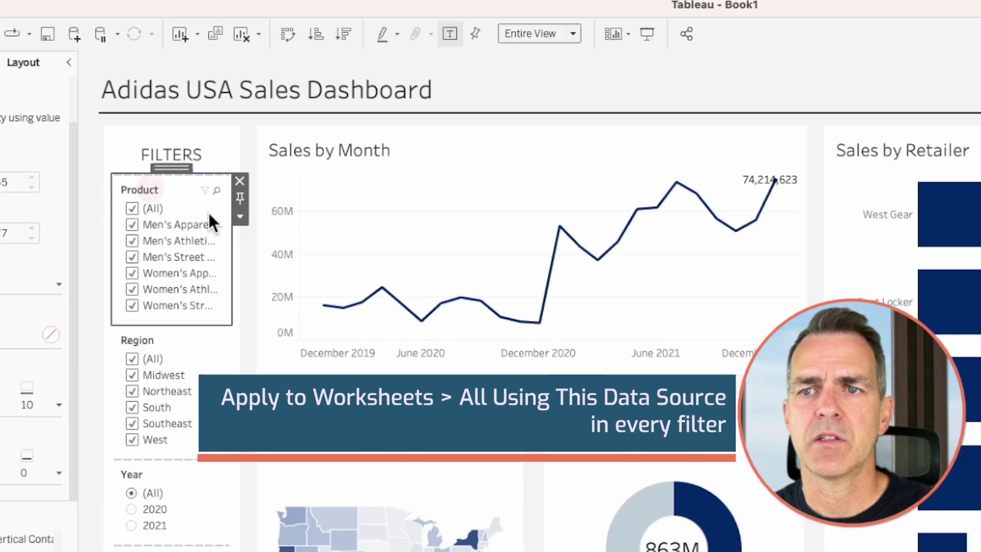
click(240, 52)
mouse_move(310, 86)
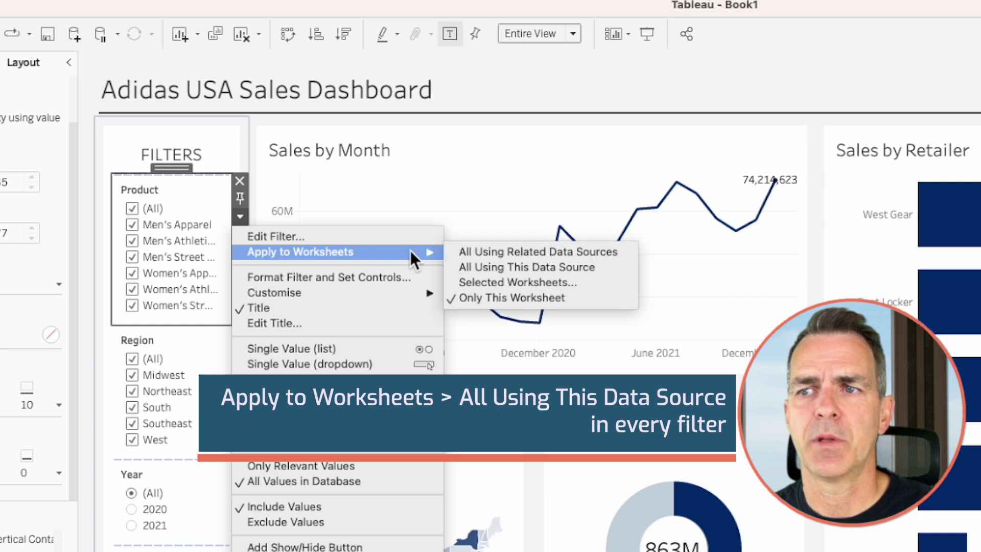
click(587, 264)
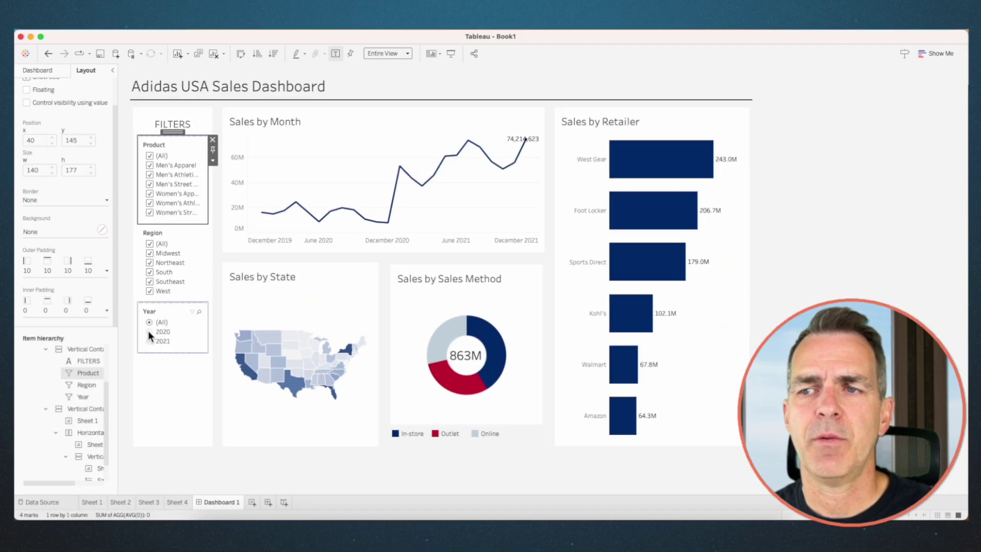
- Test the filters by selecting Year 2021 and only the Midwest region
click(149, 331)
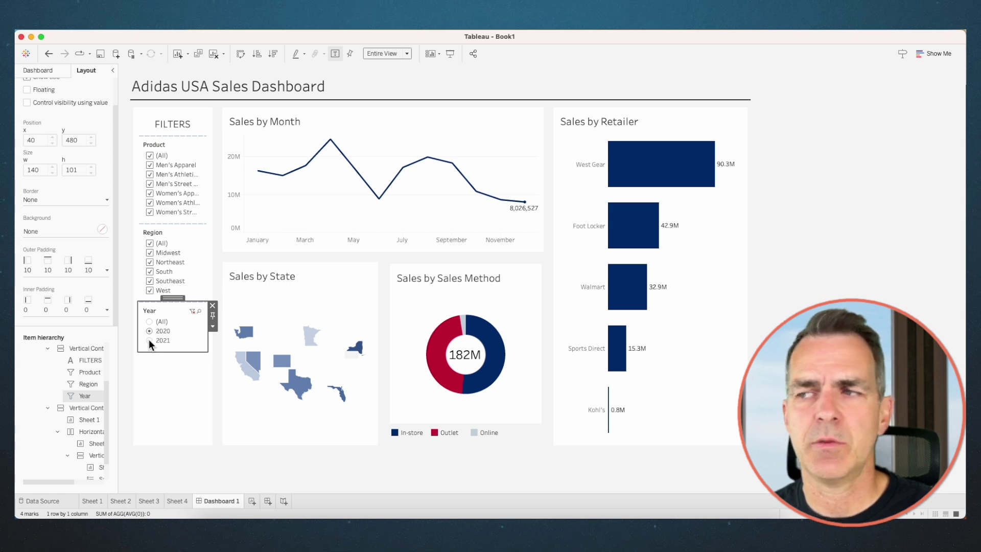
click(149, 340)
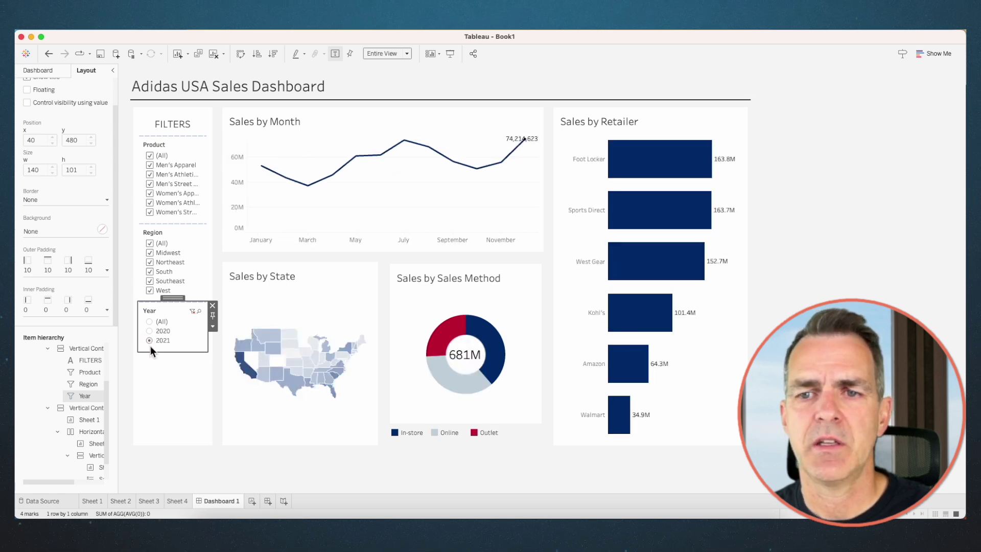
click(149, 243)
click(149, 252)
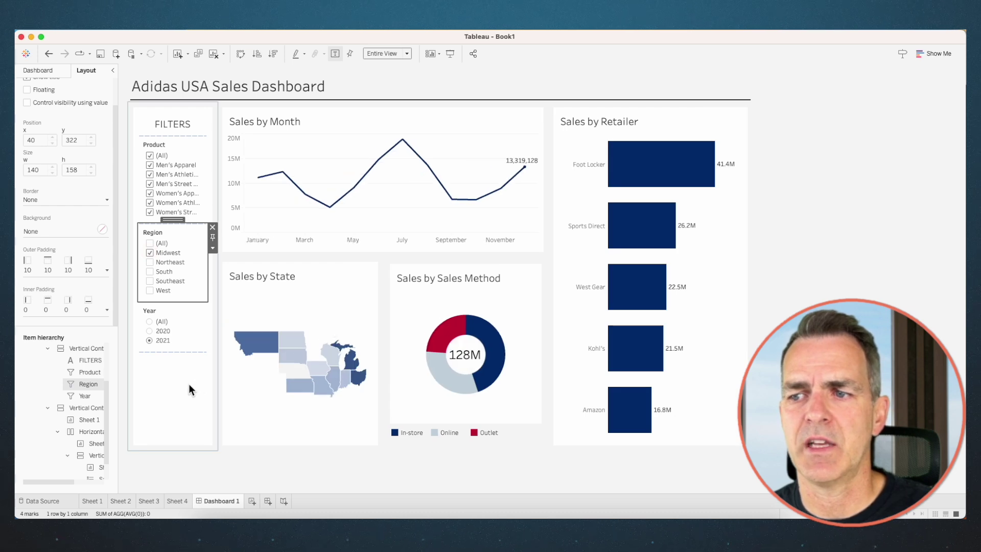